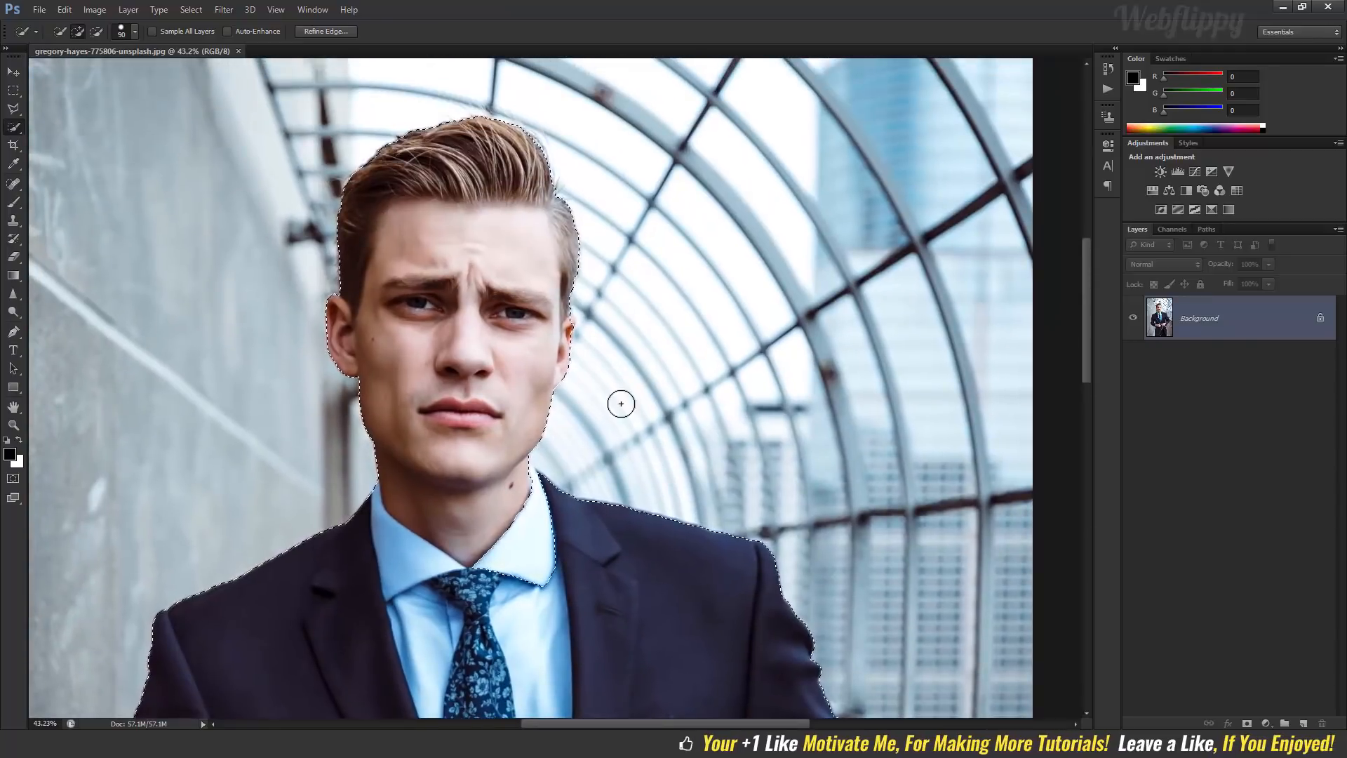
# - Refine the man's selection in Refine Edge by brushing along the outline of his hair with the Refine Radius tool
pyautogui.scroll(-8, 554, 316)
pyautogui.moveTo(482, 481); pyautogui.dragTo(490, 399)
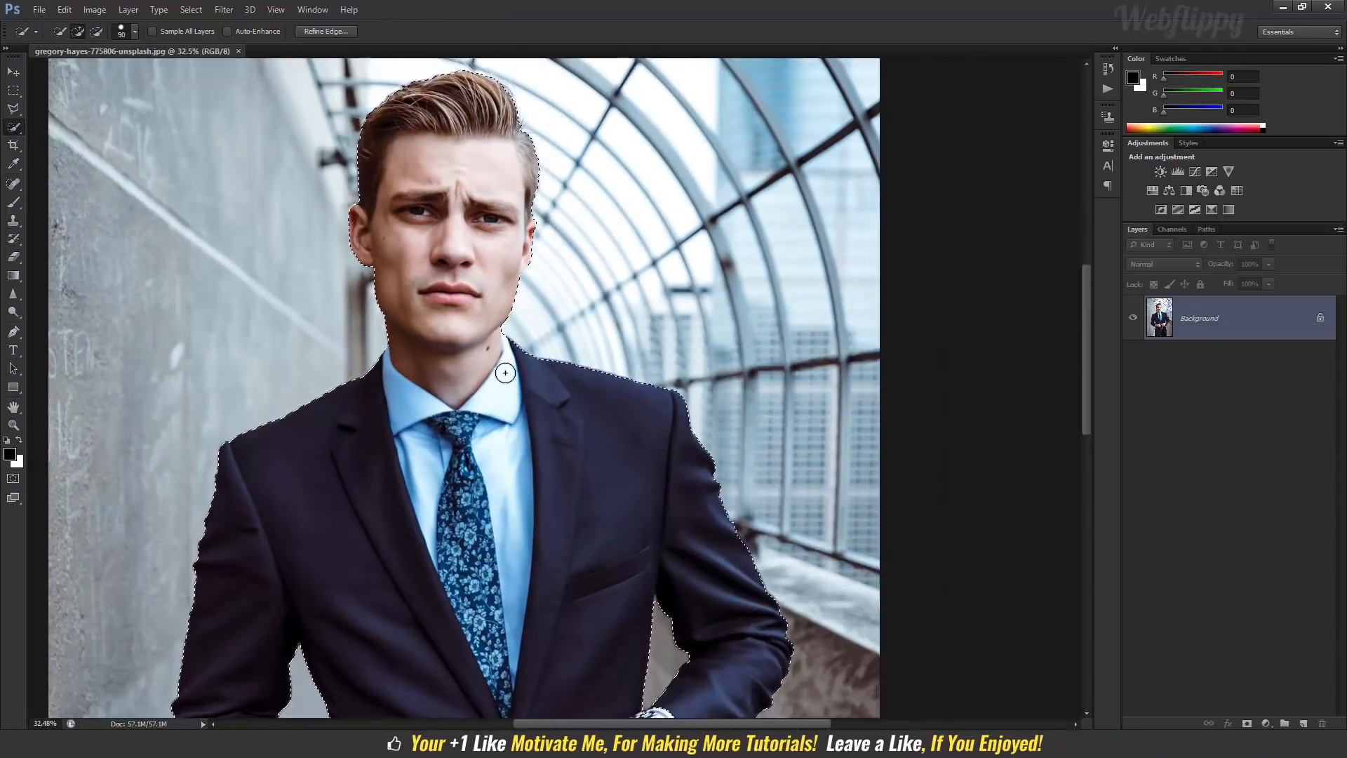
pyautogui.scroll(-4, 640, 504)
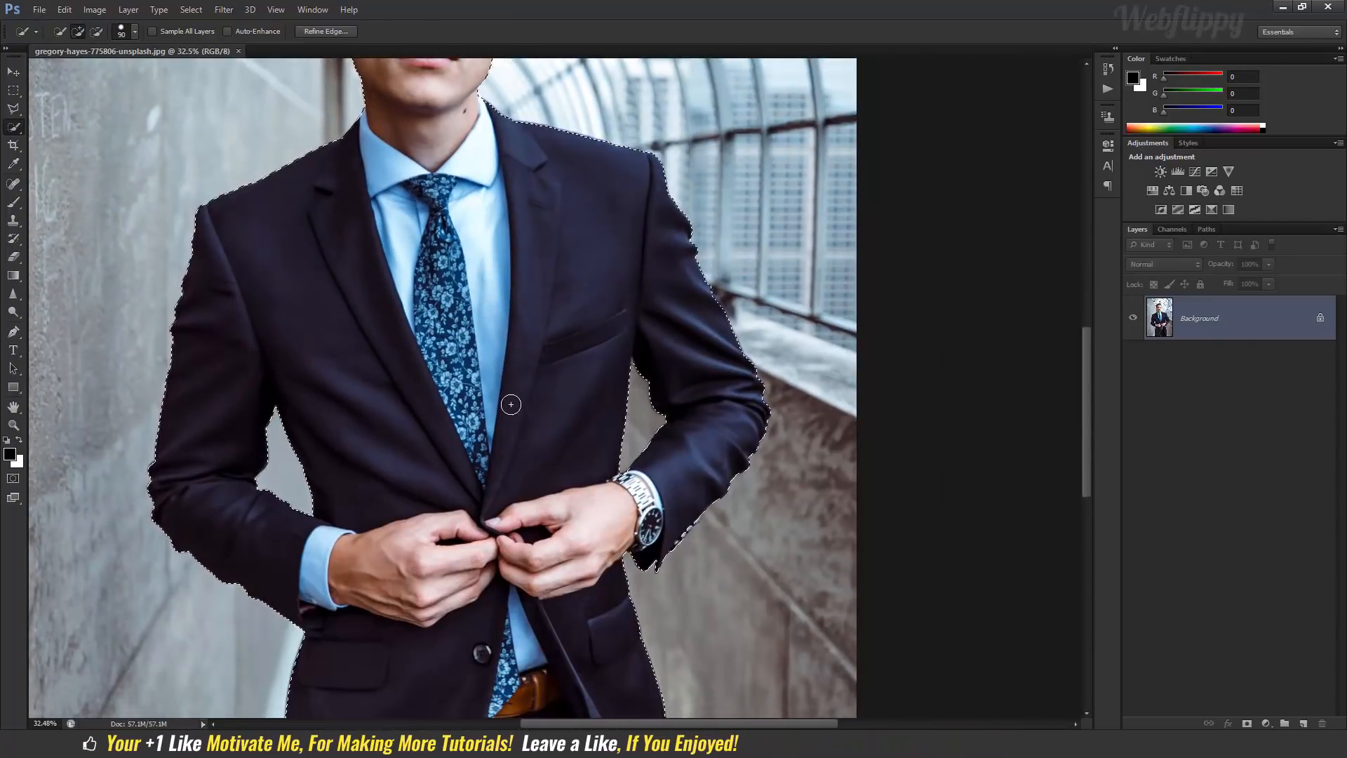
pyautogui.scroll(4, 511, 412)
pyautogui.click(191, 10)
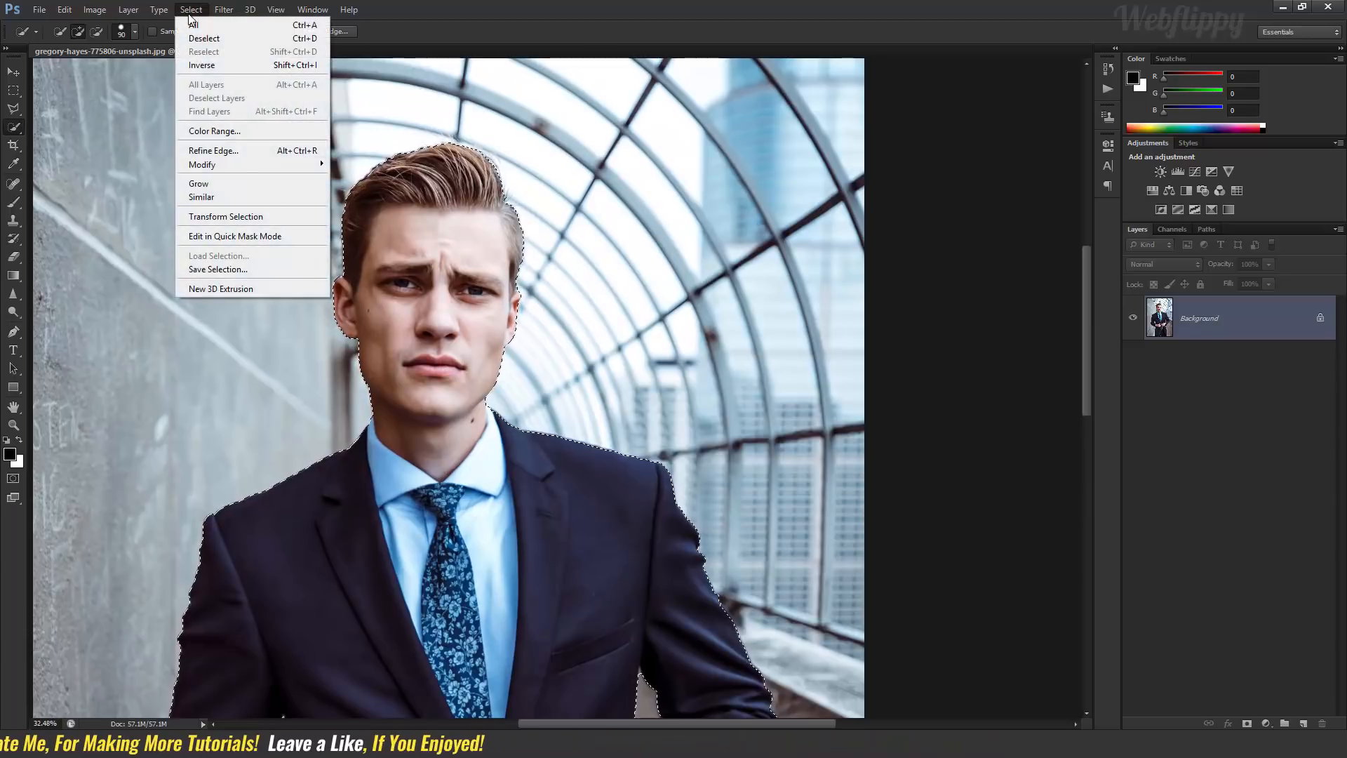
pyautogui.click(229, 156)
pyautogui.scroll(-4, 529, 512)
pyautogui.moveTo(529, 511)
pyautogui.mouseDown()
pyautogui.moveTo(529, 292)
pyautogui.moveTo(546, 309)
pyautogui.moveTo(520, 193)
pyautogui.moveTo(514, 499)
pyautogui.mouseUp()
pyautogui.moveTo(519, 189); pyautogui.dragTo(490, 400)
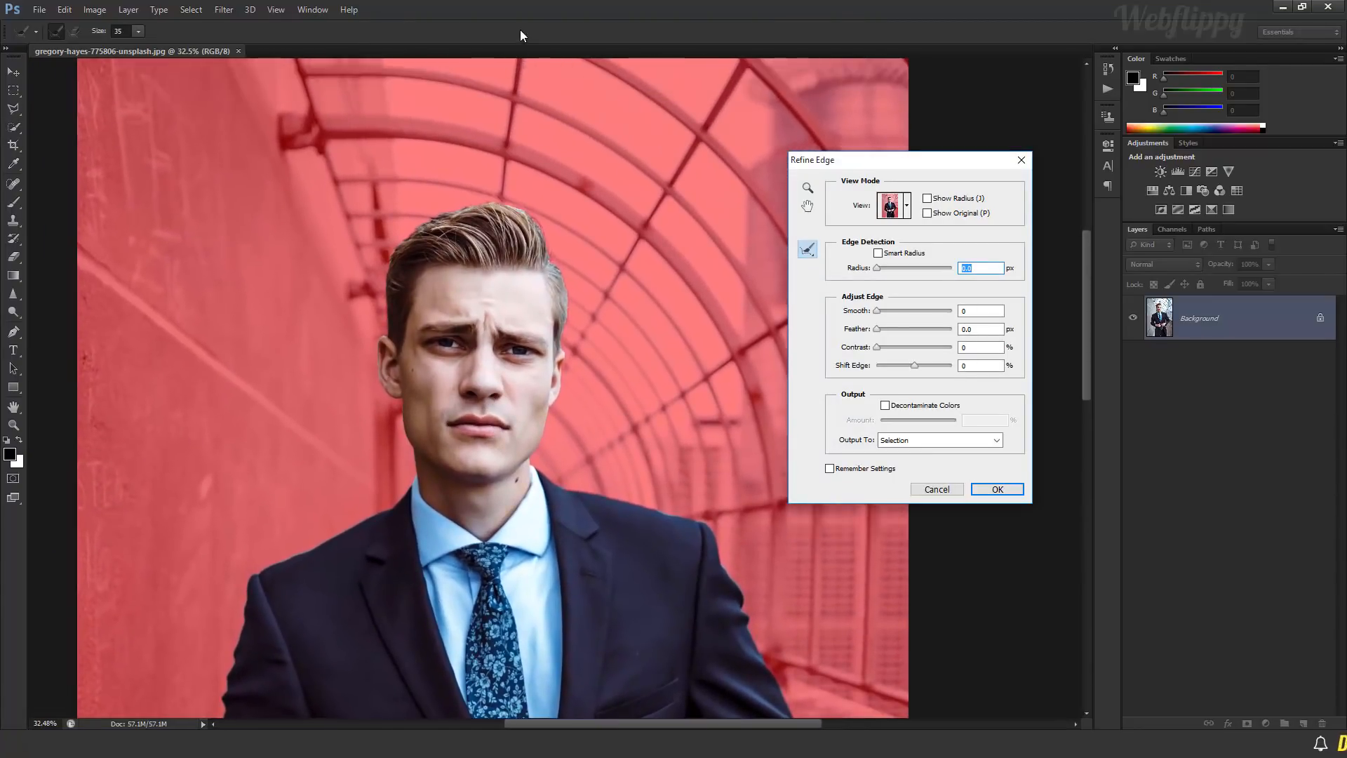
pyautogui.scroll(8, 488, 254)
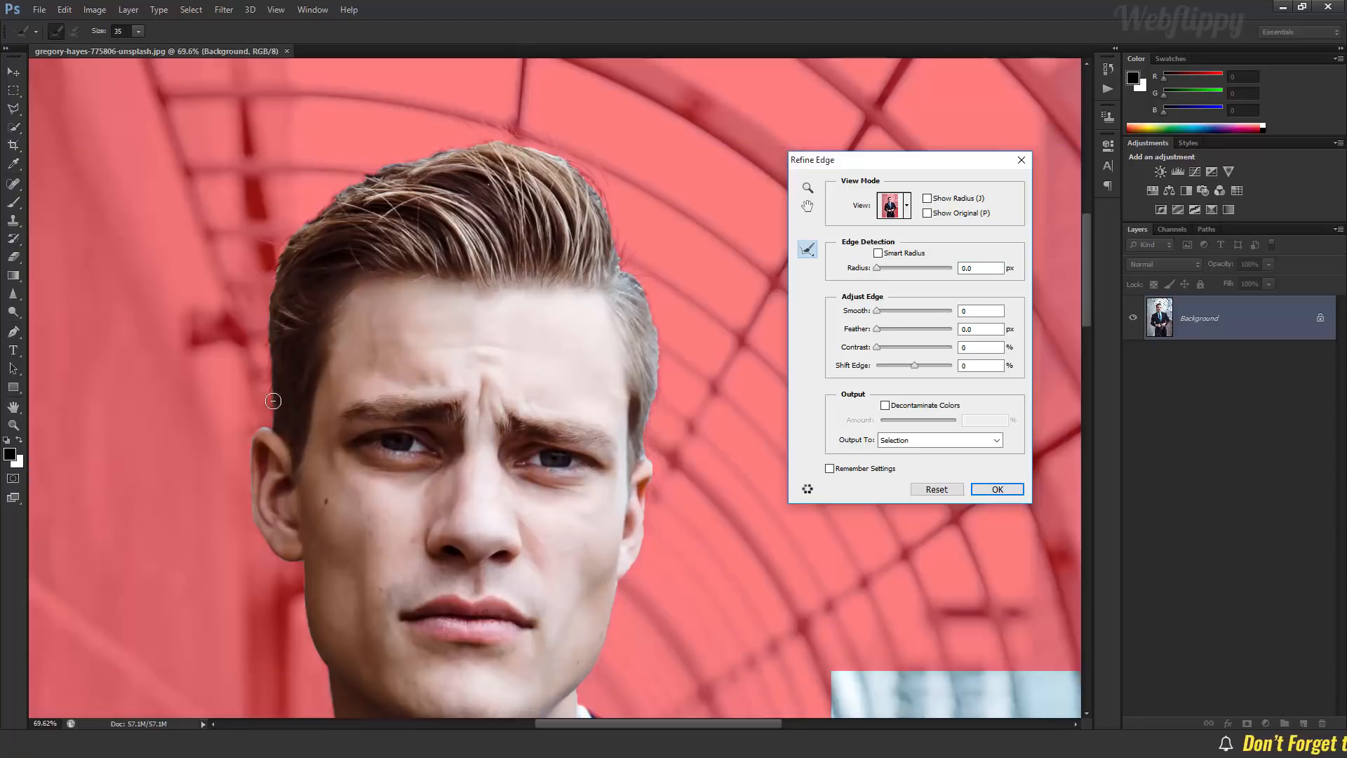
pyautogui.moveTo(270, 423)
pyautogui.mouseDown()
pyautogui.moveTo(268, 293)
pyautogui.moveTo(303, 216)
pyautogui.moveTo(392, 164)
pyautogui.moveTo(517, 140)
pyautogui.moveTo(573, 164)
pyautogui.moveTo(613, 238)
pyautogui.moveTo(638, 290)
pyautogui.moveTo(649, 408)
pyautogui.mouseUp()
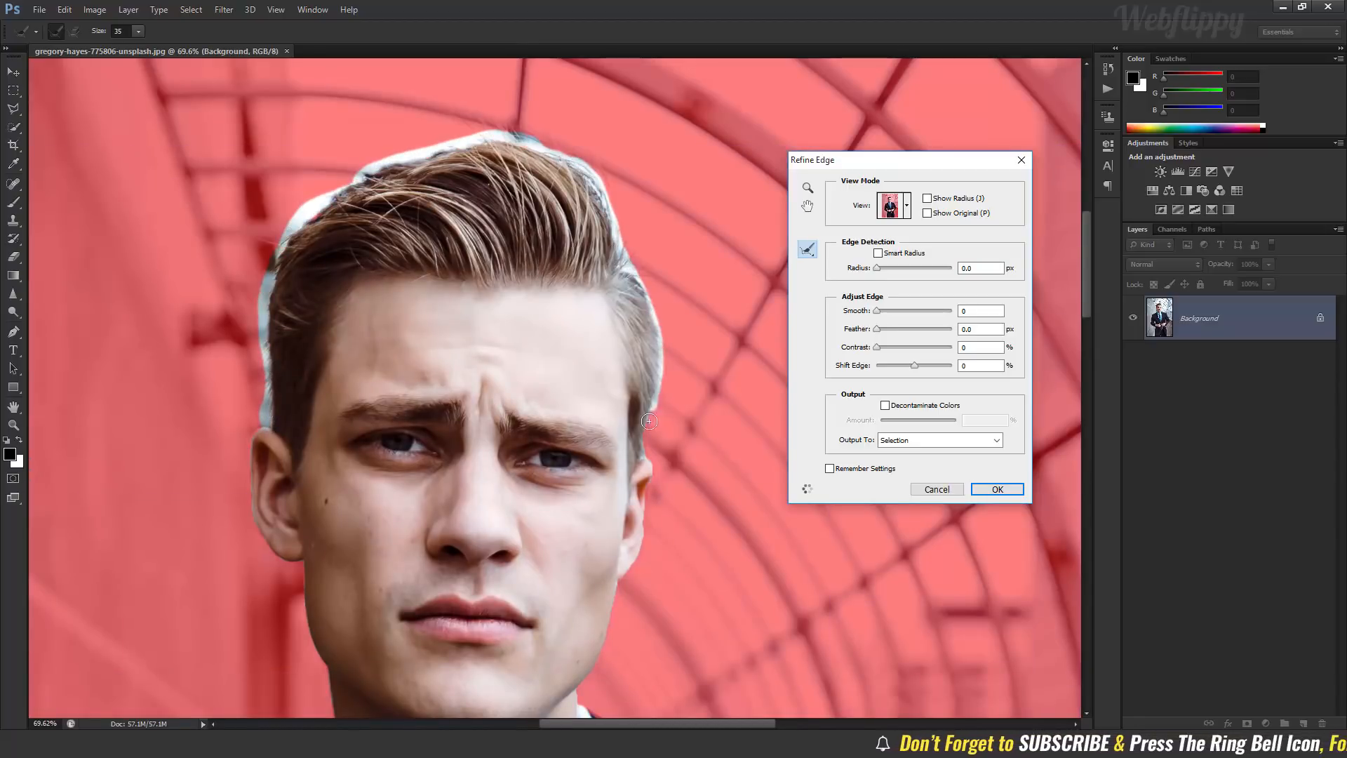
pyautogui.moveTo(500, 528); pyautogui.dragTo(483, 377)
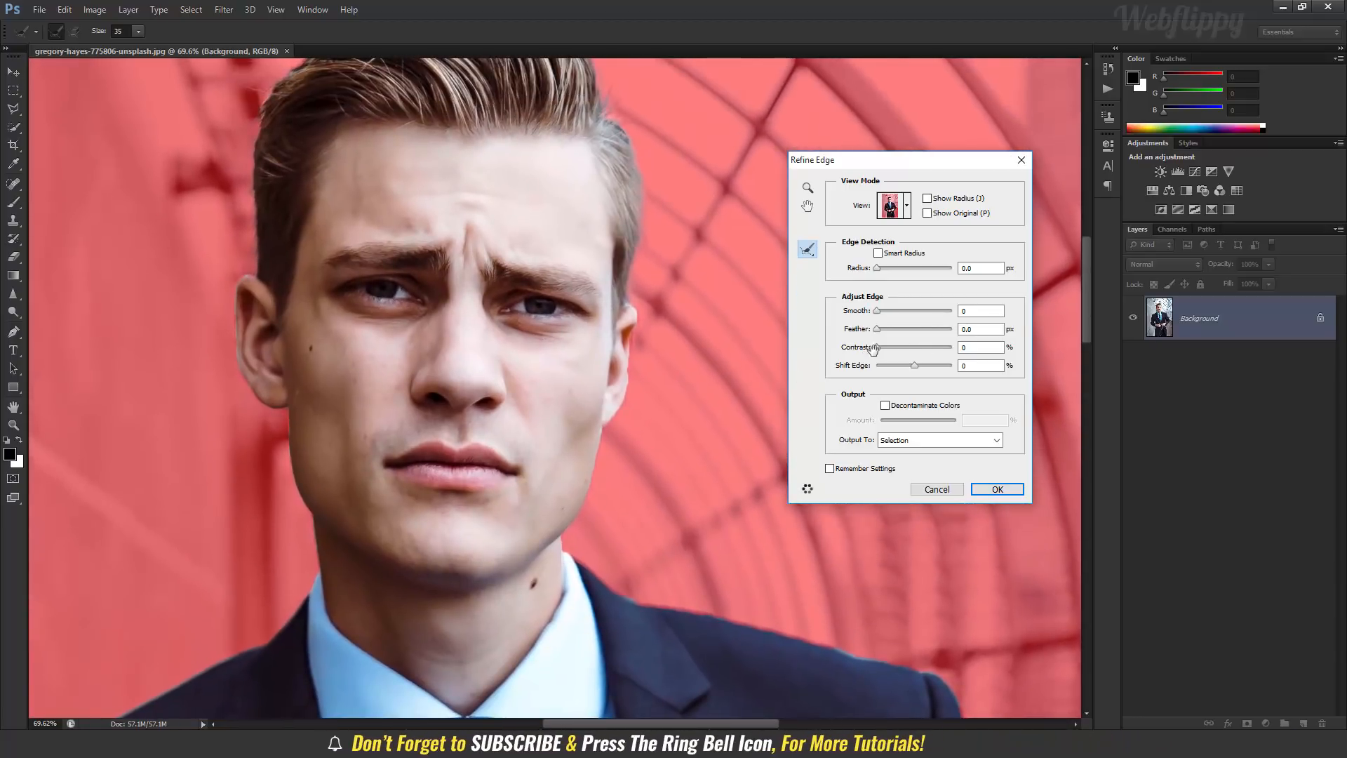
# - Set contrast to 8% and shift edge to -10%, then output with increased Decontaminate Colors to a new layer with layer mask
pyautogui.moveTo(878, 347); pyautogui.dragTo(911, 367)
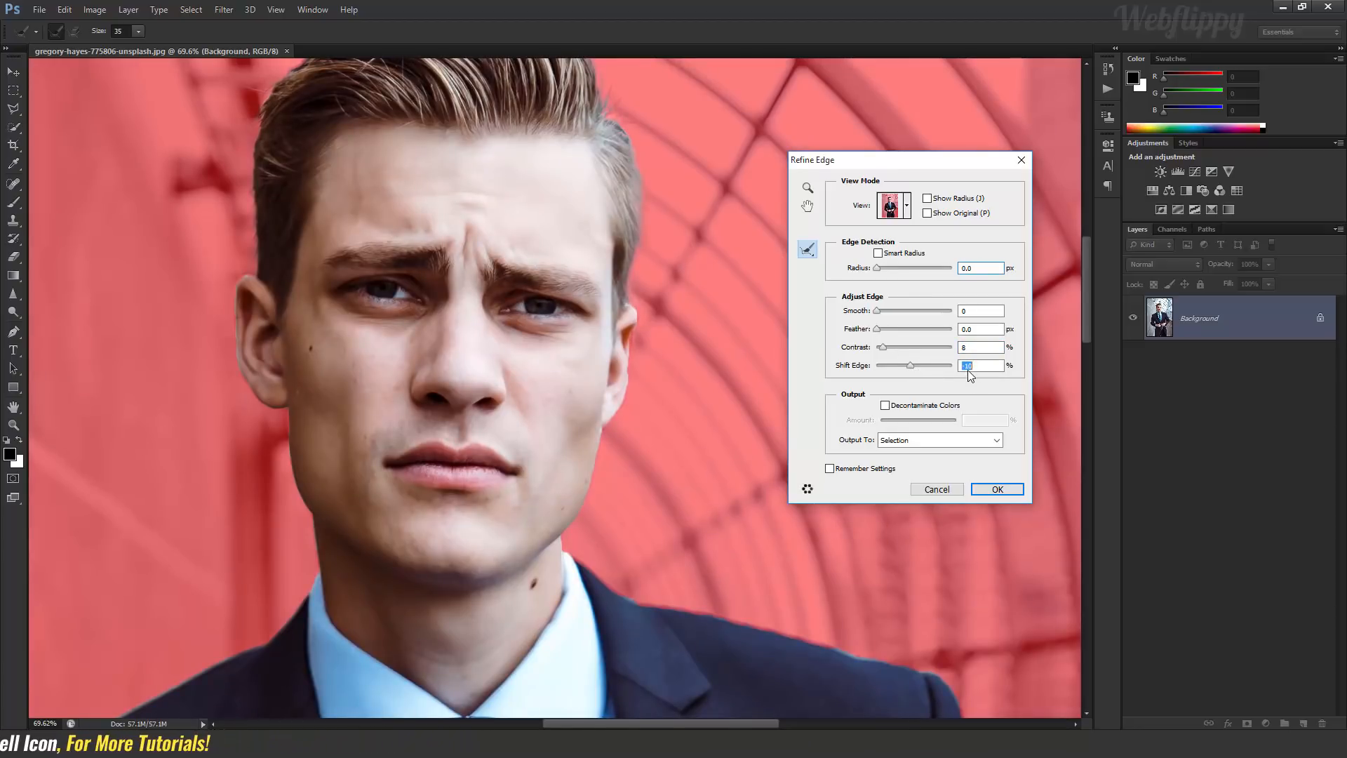
pyautogui.click(885, 405)
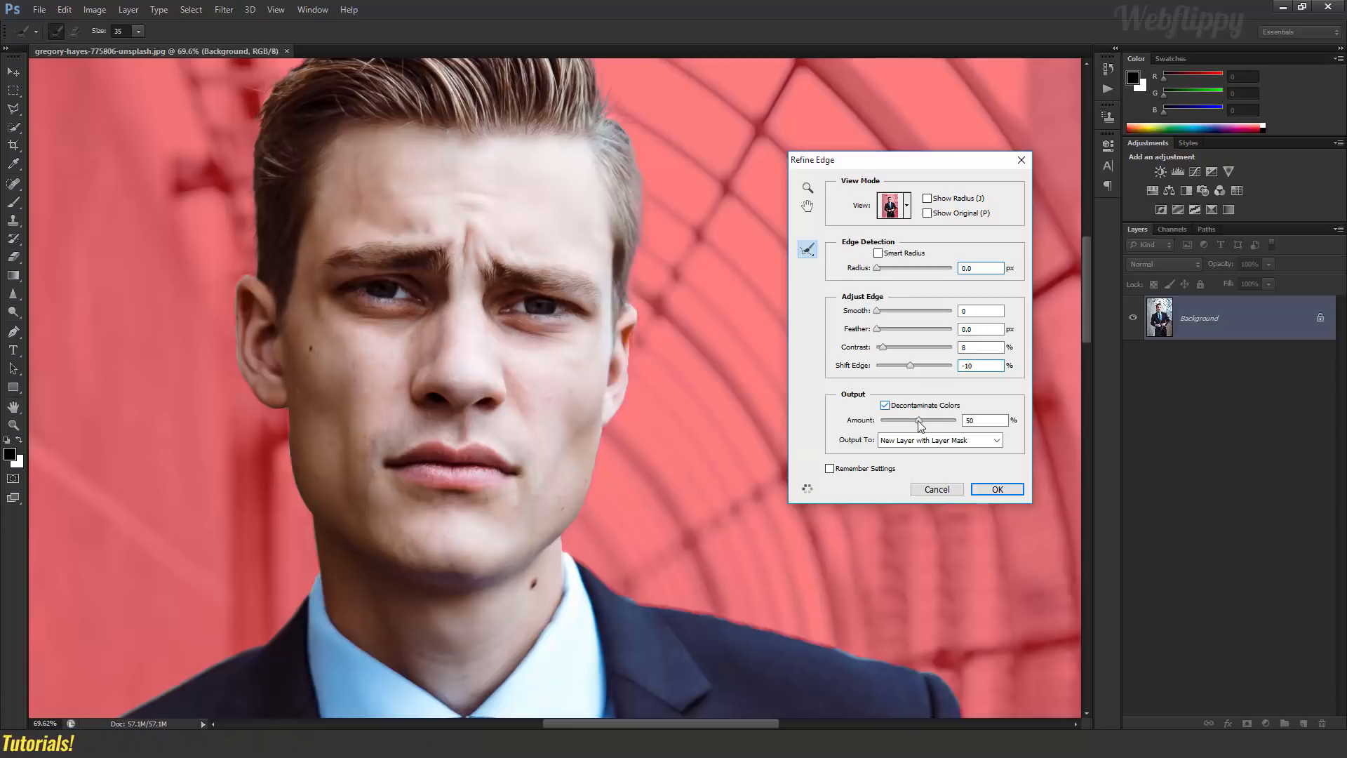
pyautogui.moveTo(920, 424); pyautogui.dragTo(934, 425)
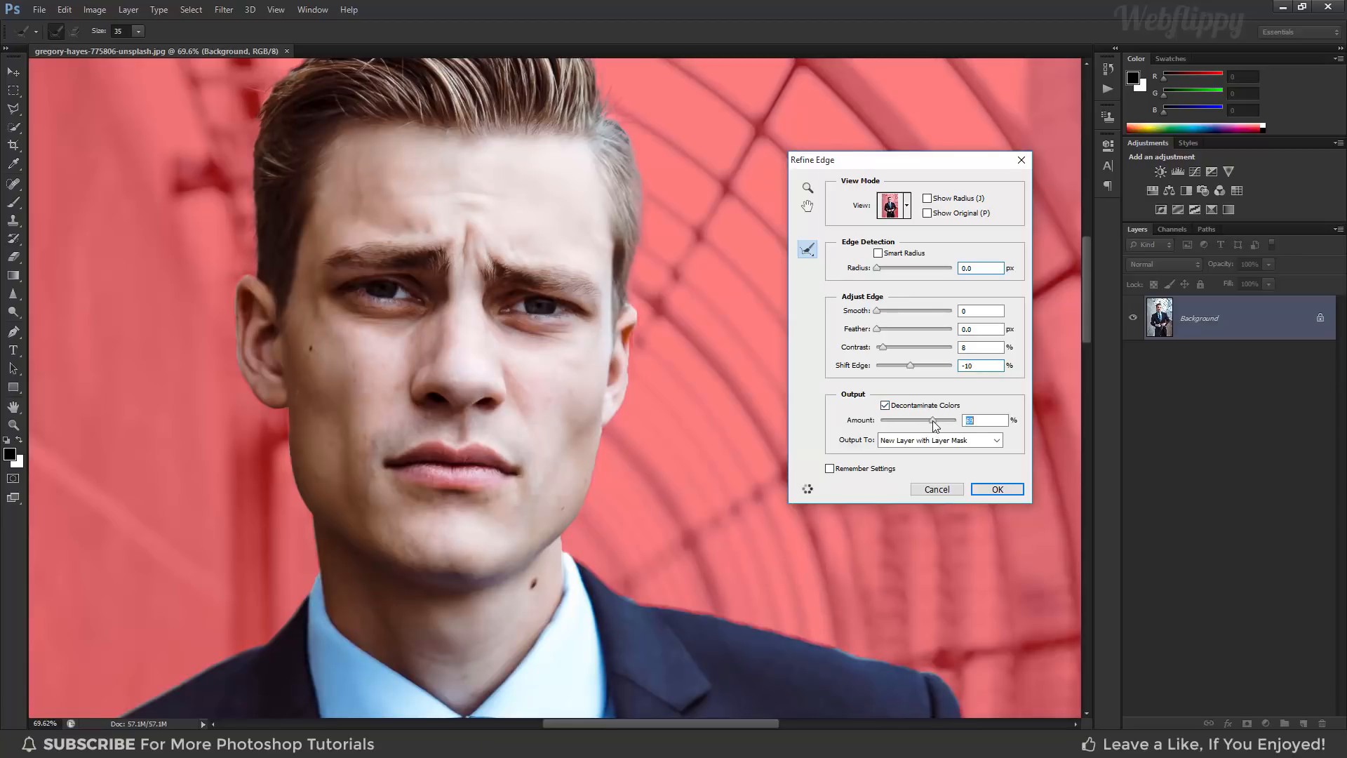
pyautogui.click(993, 490)
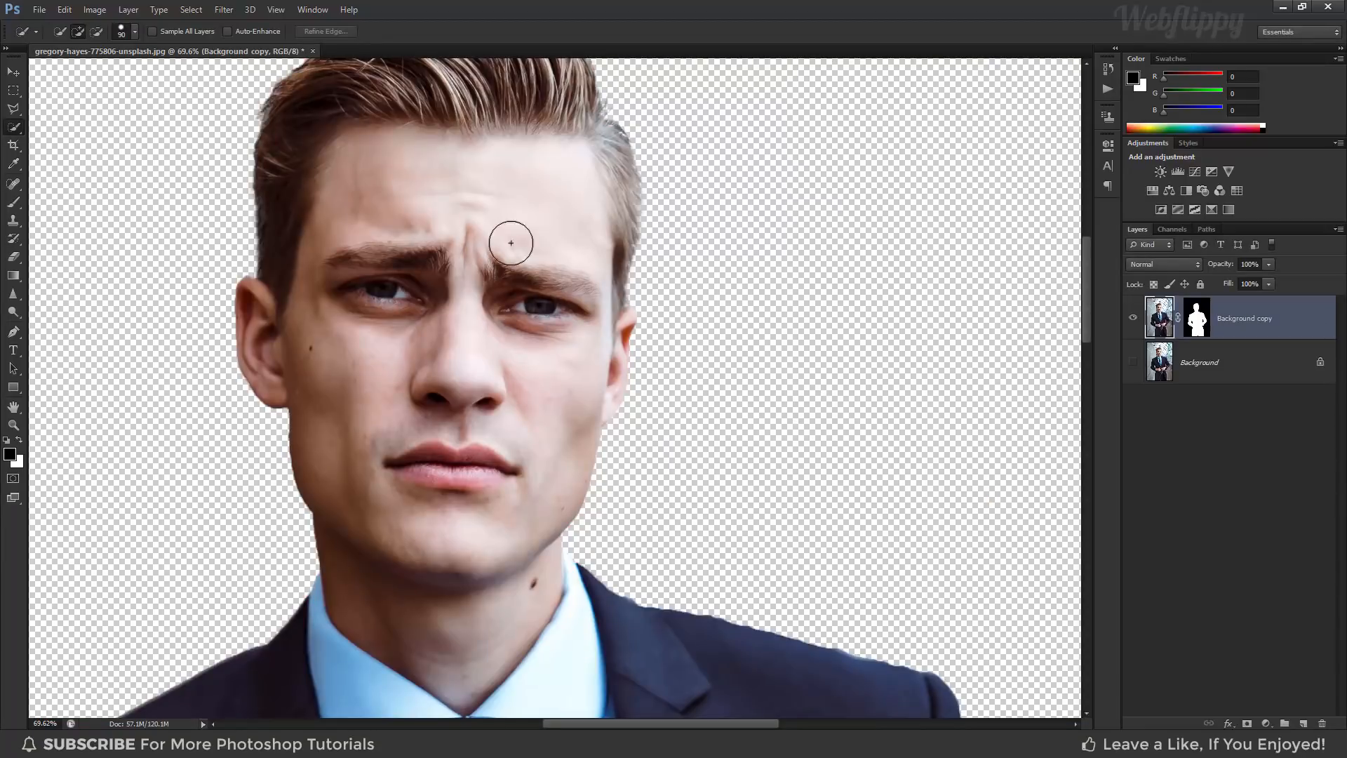
# - Place the dark concrete hall photo from Downloads directly above the Background layer and scale it to cover the whole canvas
pyautogui.click(14, 72)
pyautogui.hotkey('ctrl', '0')
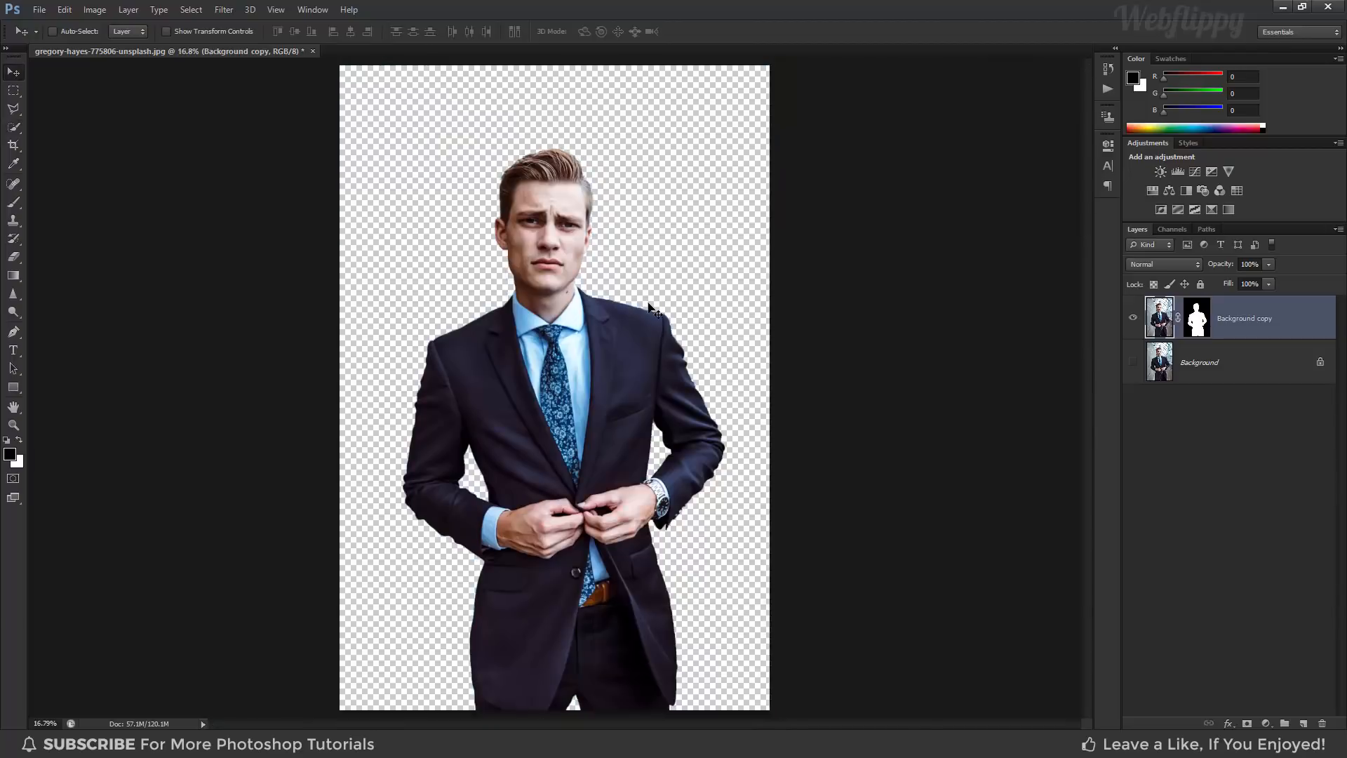
pyautogui.click(1136, 320)
pyautogui.click(1134, 320)
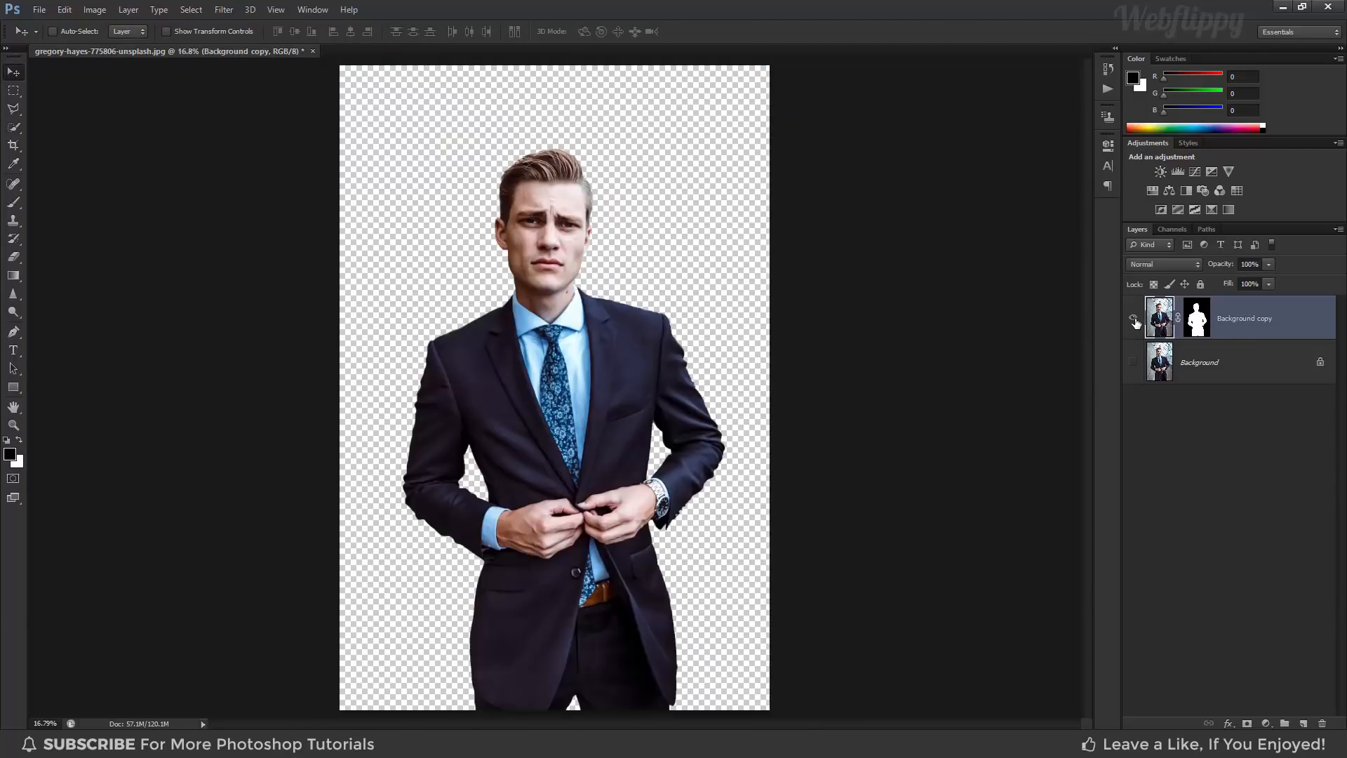
pyautogui.click(1186, 362)
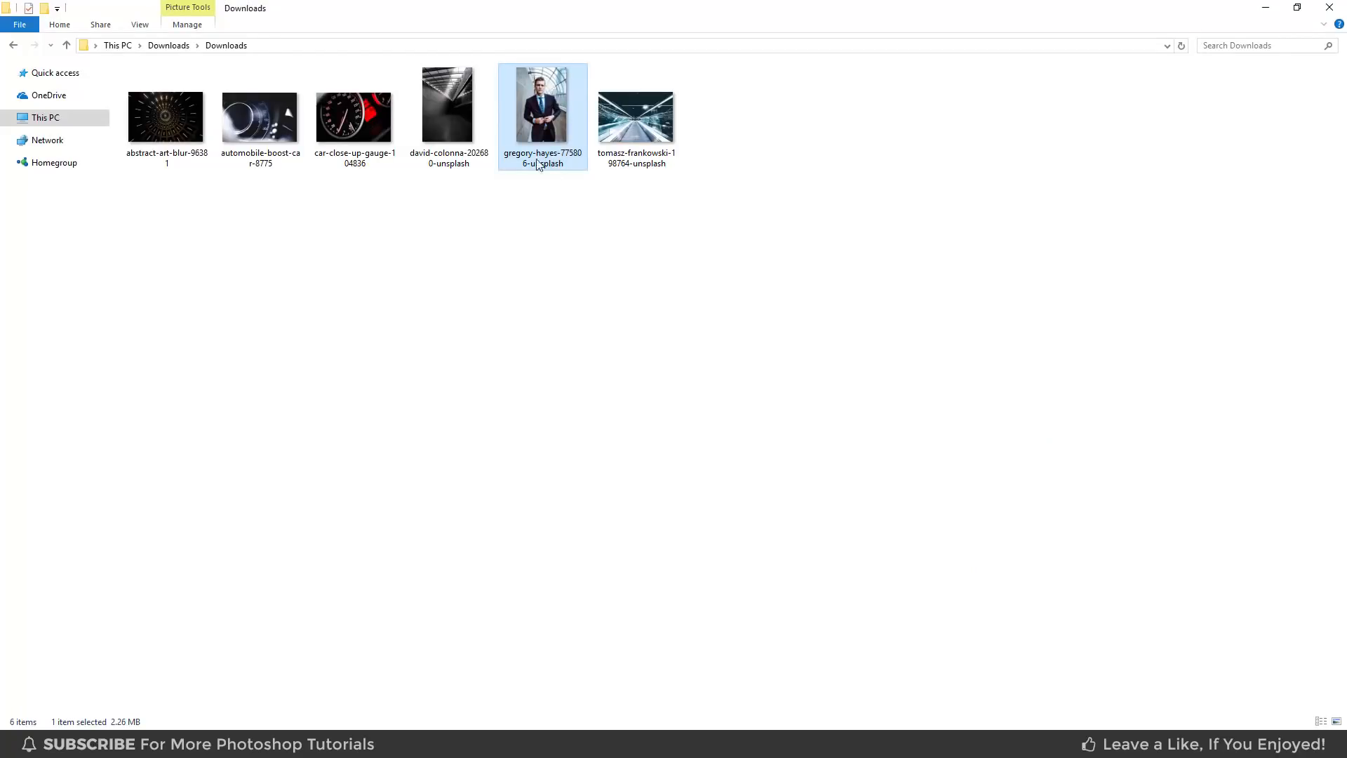
pyautogui.moveTo(461, 128); pyautogui.dragTo(449, 705)
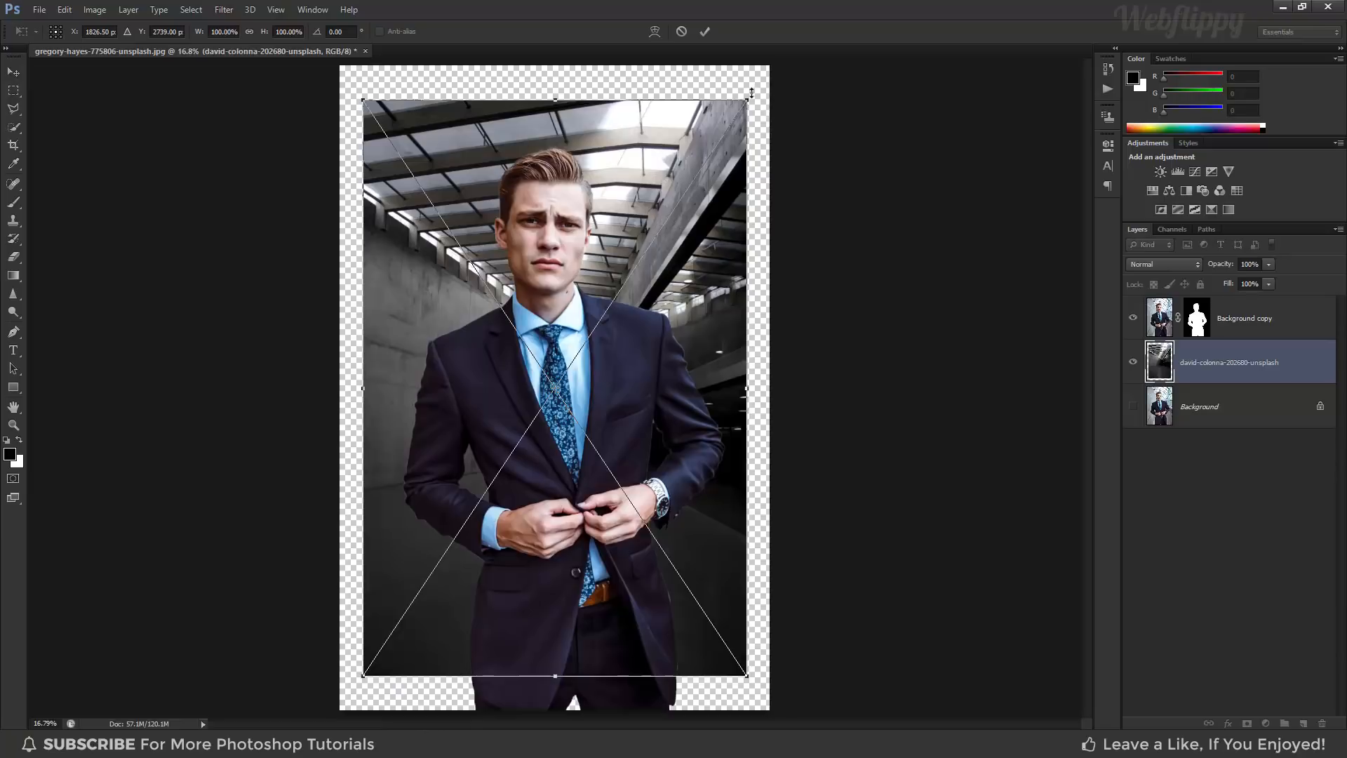
pyautogui.moveTo(749, 94); pyautogui.dragTo(783, 61)
pyautogui.click(705, 31)
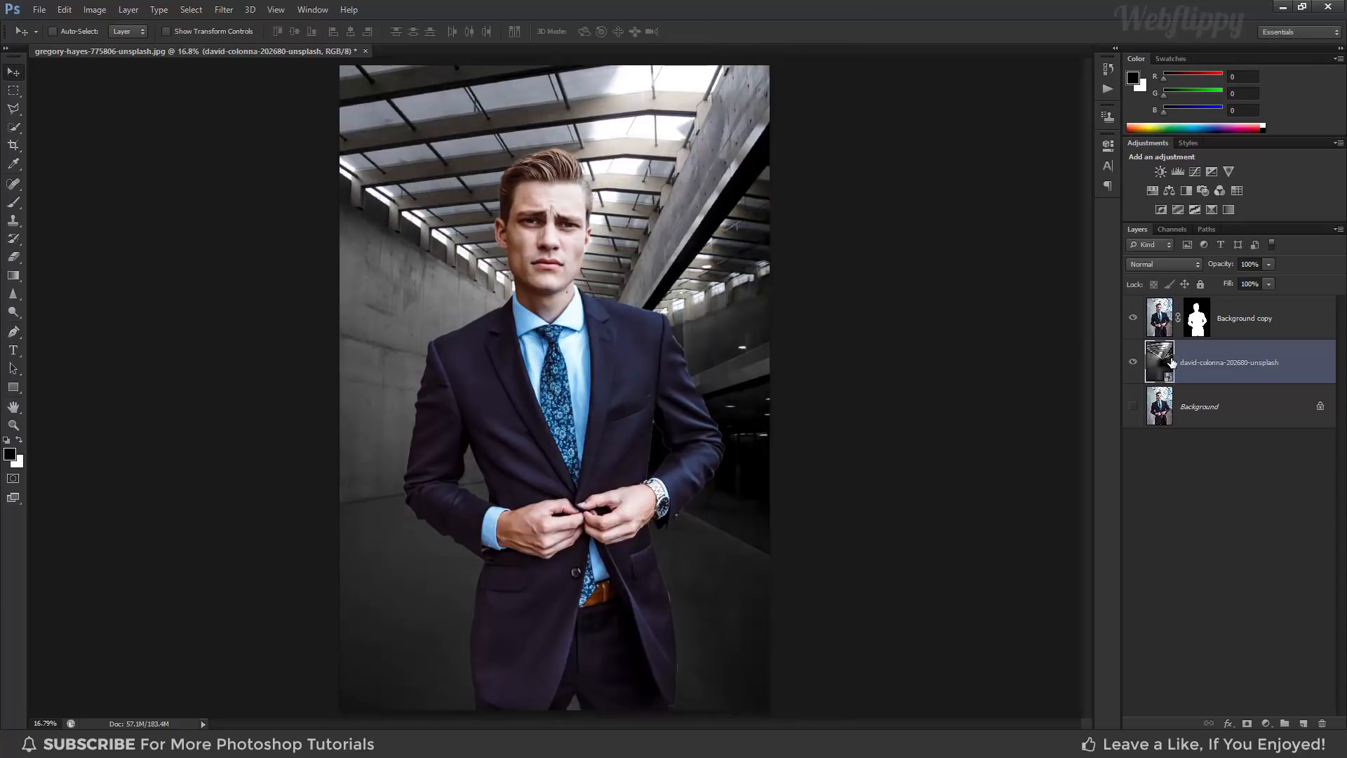
# - Apply a Gaussian Blur with a radius of 12.7 pixels to the concrete hall layer
pyautogui.click(225, 10)
pyautogui.moveTo(317, 152)
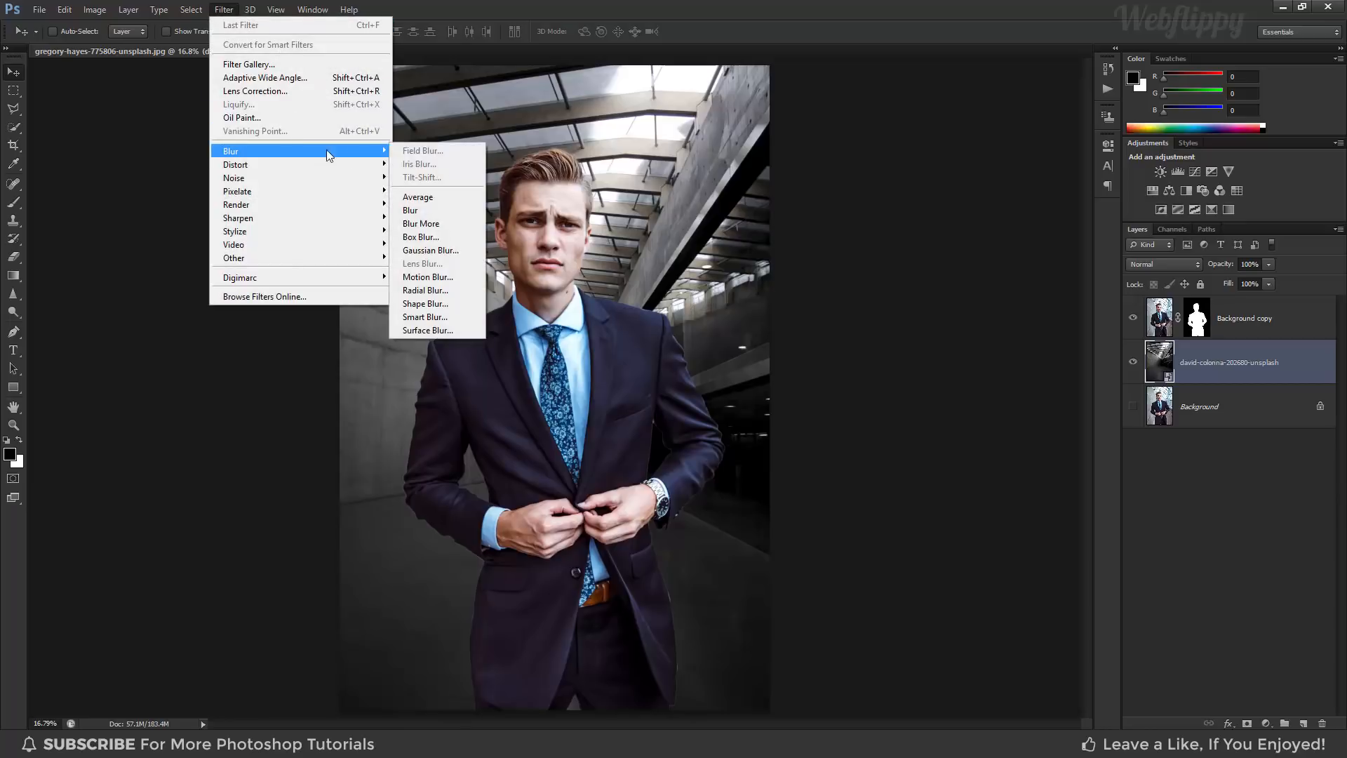
pyautogui.click(454, 249)
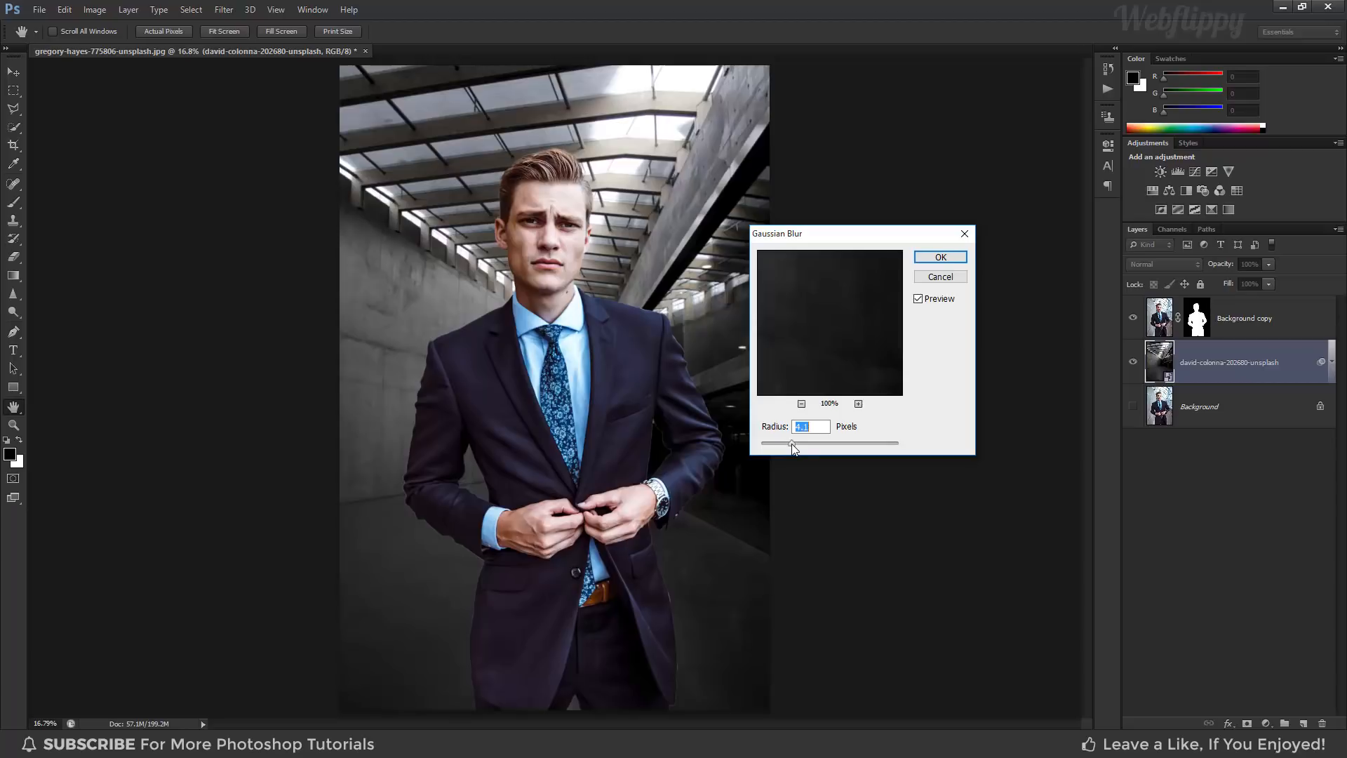
pyautogui.moveTo(804, 449)
pyautogui.mouseDown()
pyautogui.moveTo(841, 449)
pyautogui.moveTo(811, 440)
pyautogui.moveTo(820, 448)
pyautogui.mouseUp()
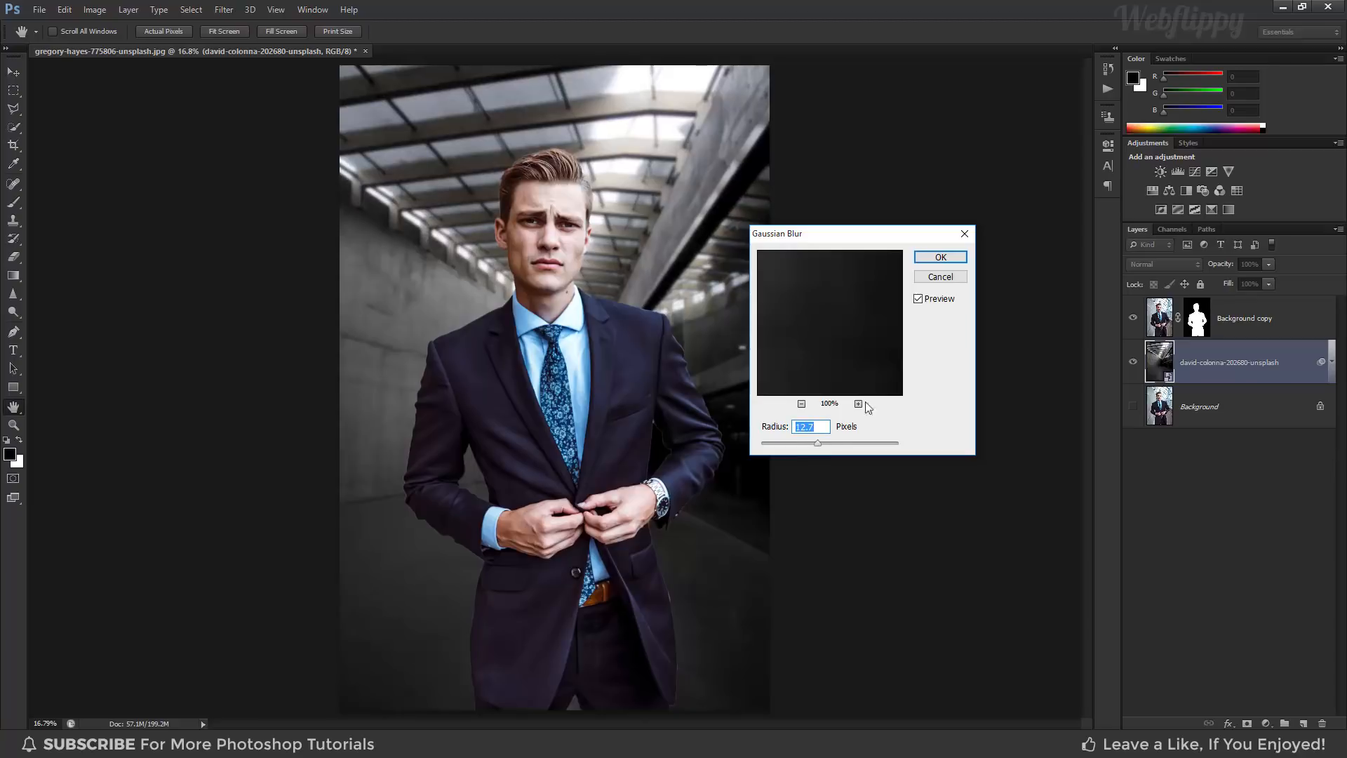
pyautogui.click(926, 259)
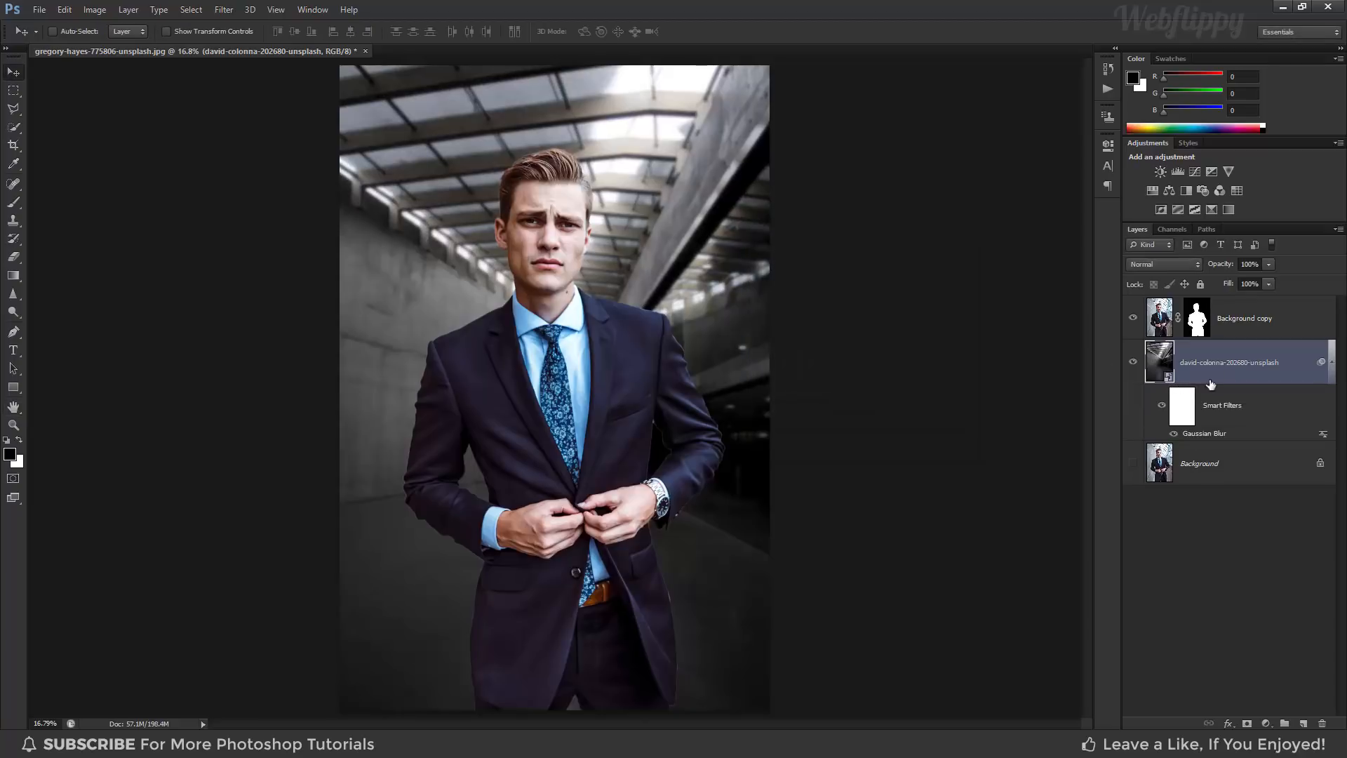
pyautogui.click(1330, 365)
pyautogui.click(1131, 368)
pyautogui.click(1132, 367)
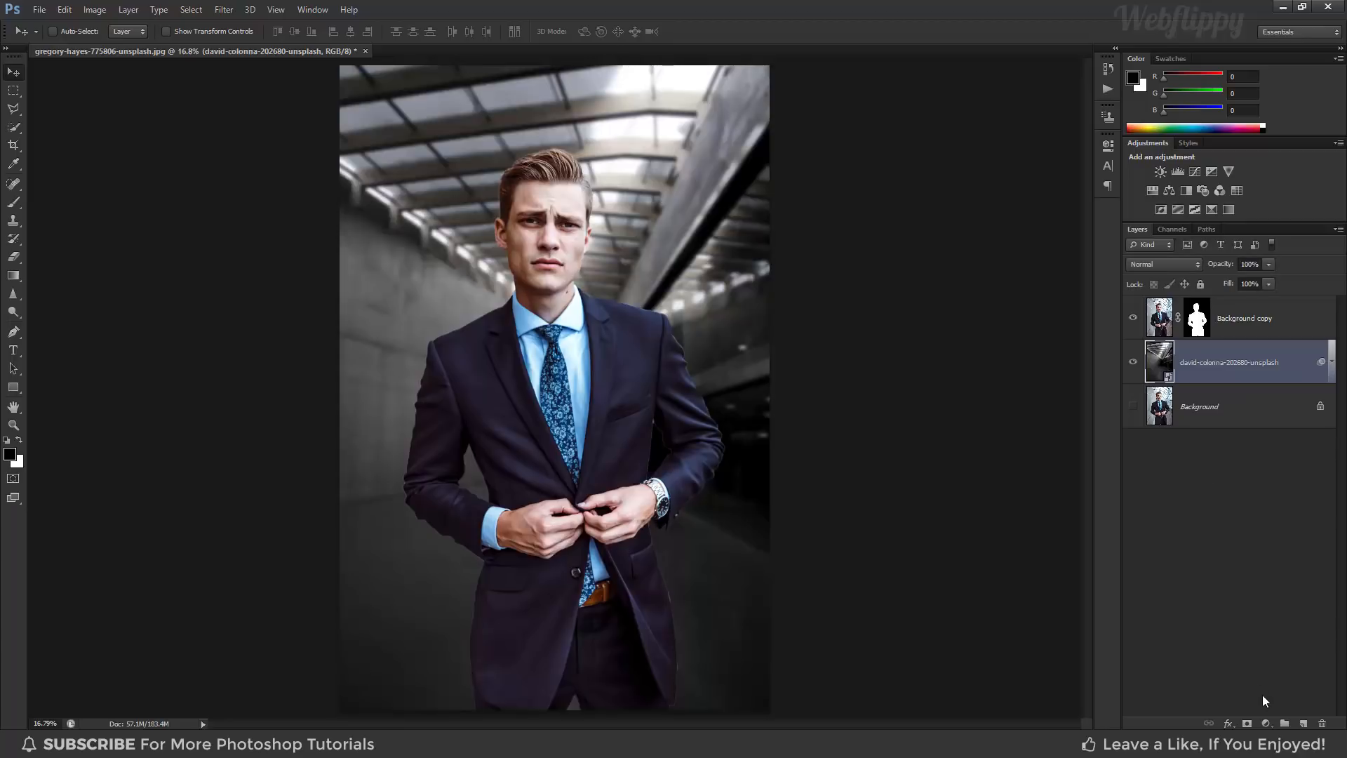
# - Add a Hue/Saturation adjustment clipped to the concrete hall layer with saturation -100 and lightness -50
pyautogui.click(1265, 723)
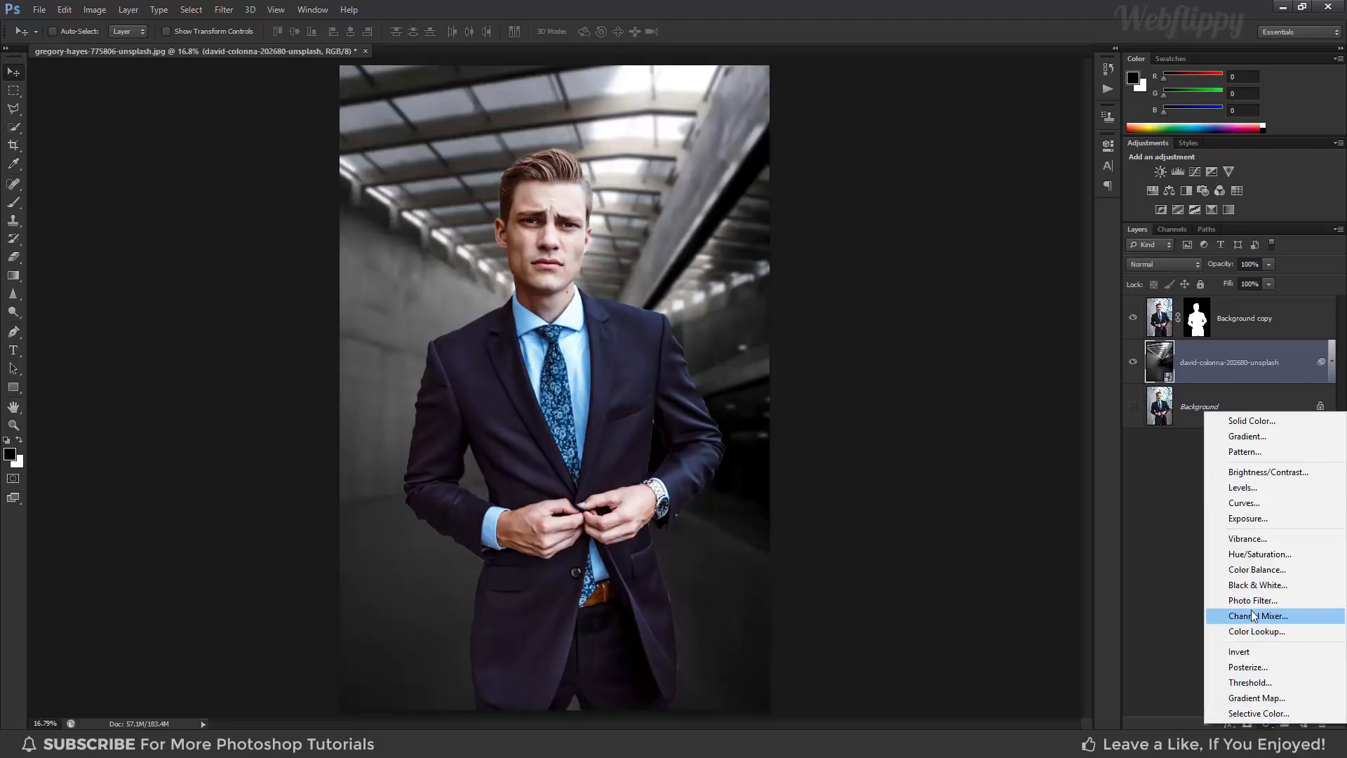
pyautogui.click(1244, 555)
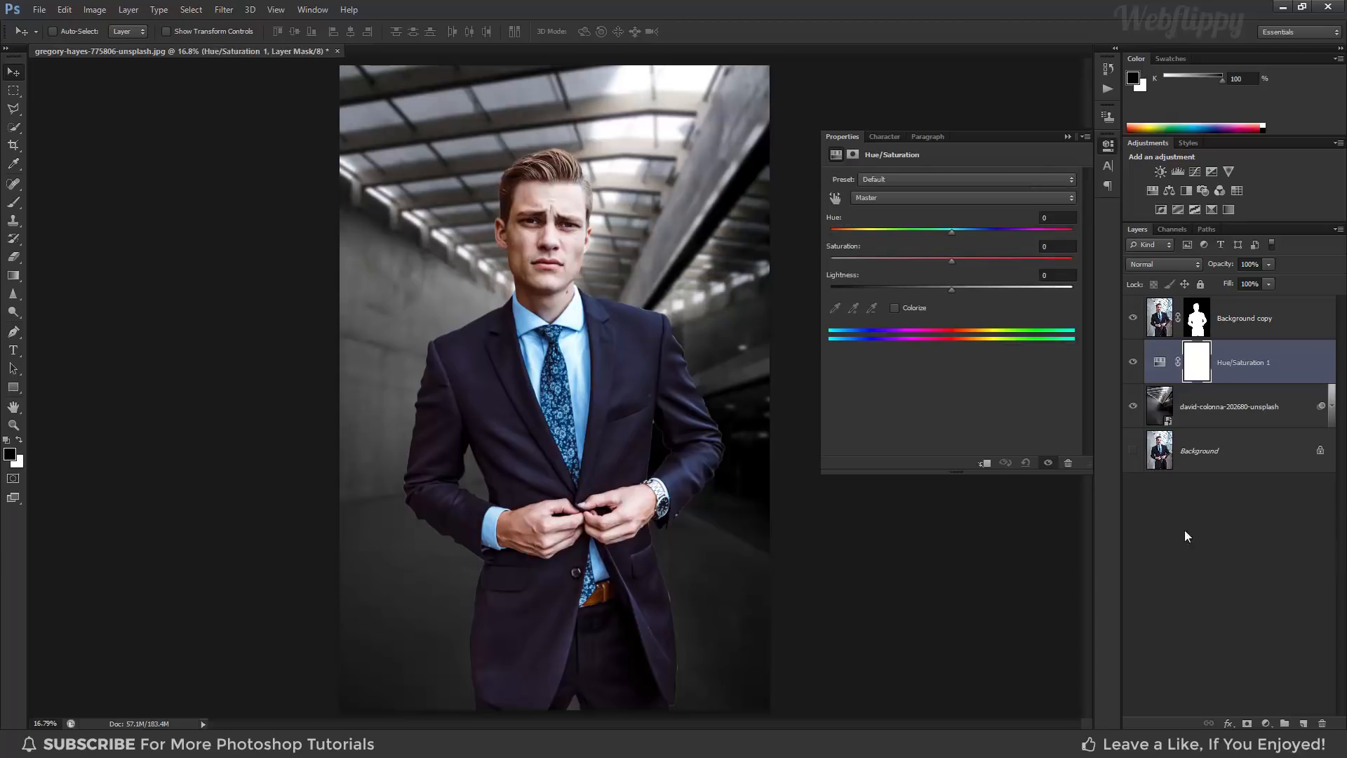
pyautogui.click(989, 466)
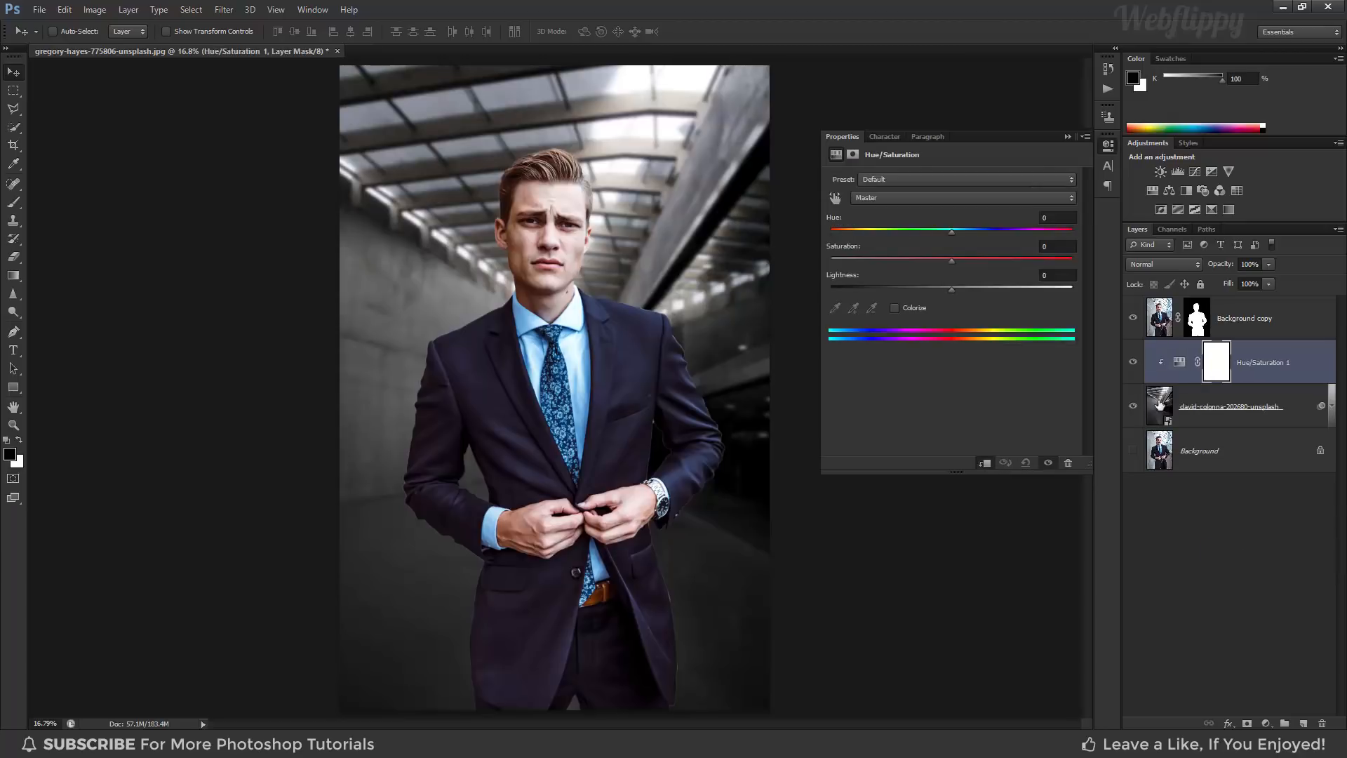
pyautogui.moveTo(954, 259); pyautogui.dragTo(802, 264)
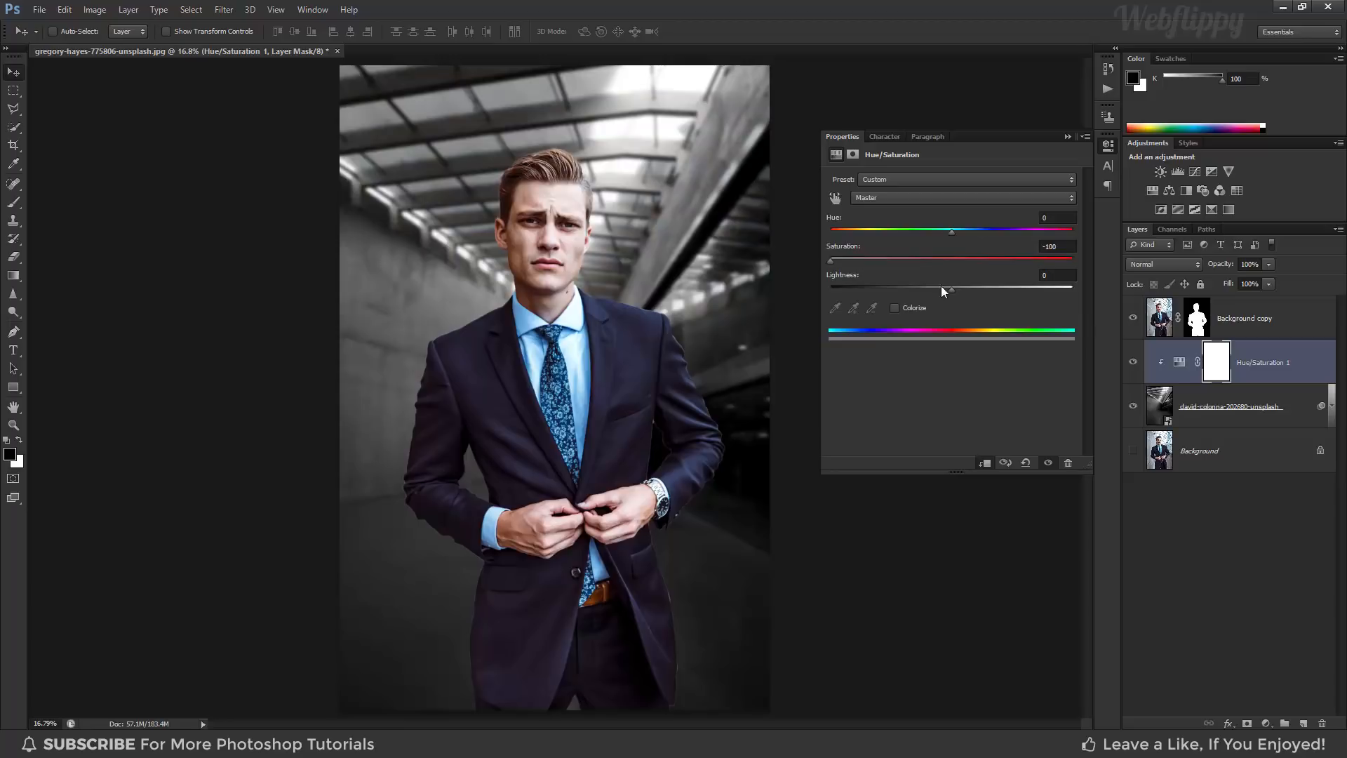
pyautogui.moveTo(956, 290); pyautogui.dragTo(891, 292)
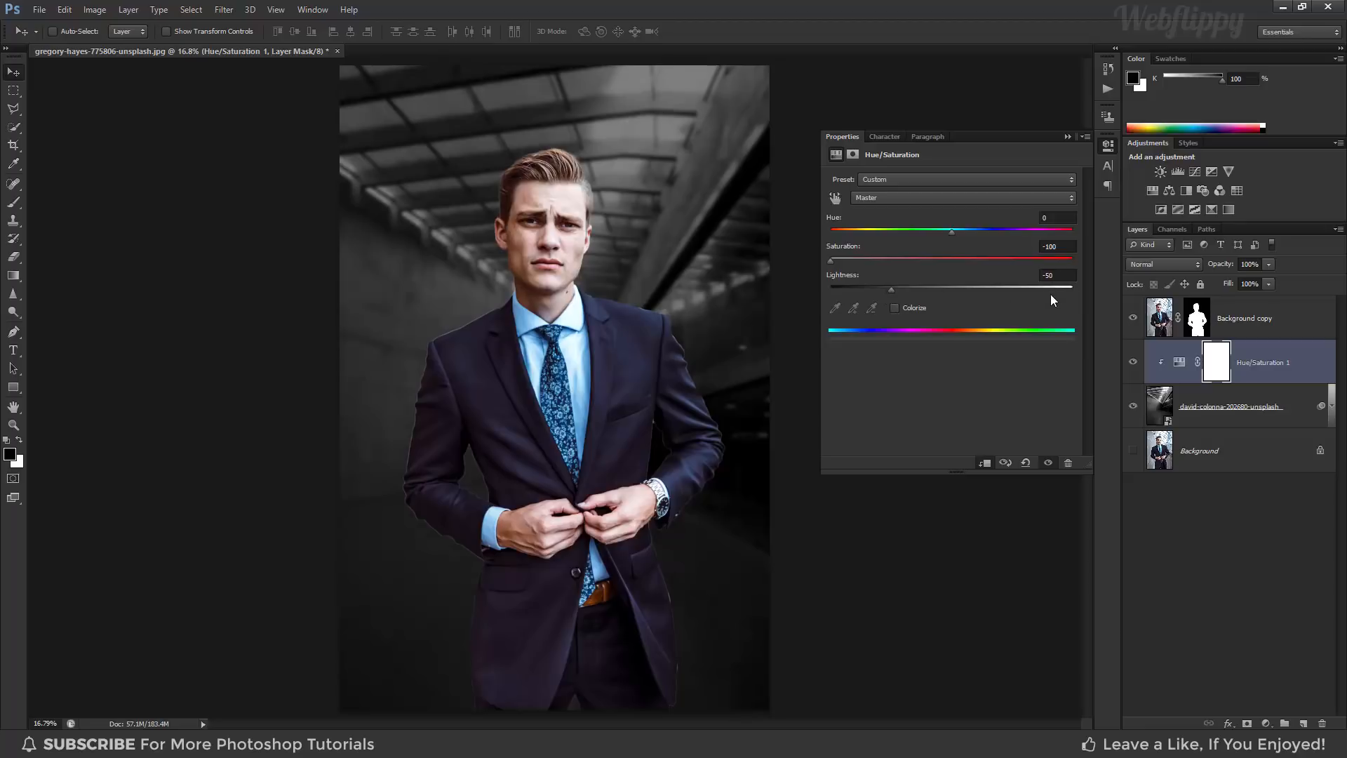
pyautogui.click(1067, 136)
pyautogui.click(1133, 363)
pyautogui.click(1133, 363)
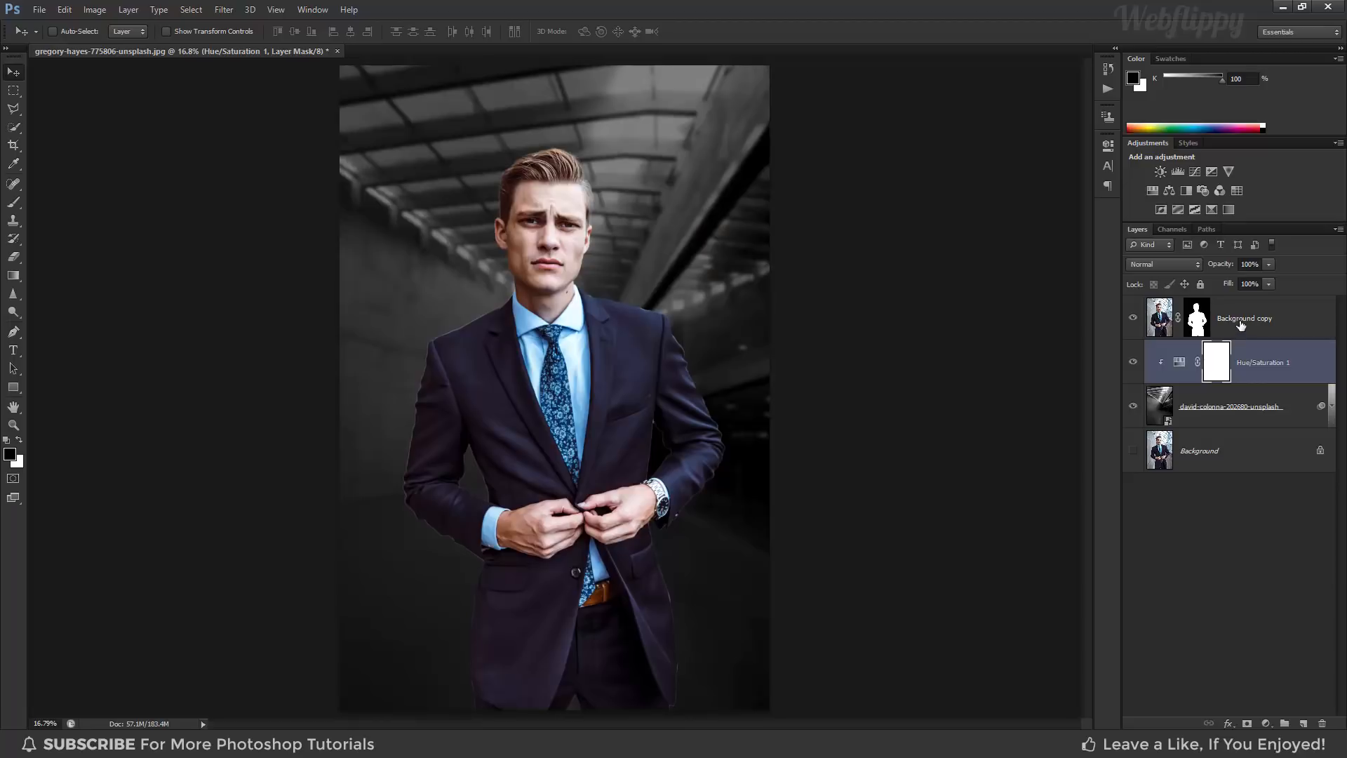
# - Add a Hue/Saturation adjustment clipped to the Background copy layer with saturation -50
pyautogui.click(1170, 330)
pyautogui.click(1131, 321)
pyautogui.click(1131, 321)
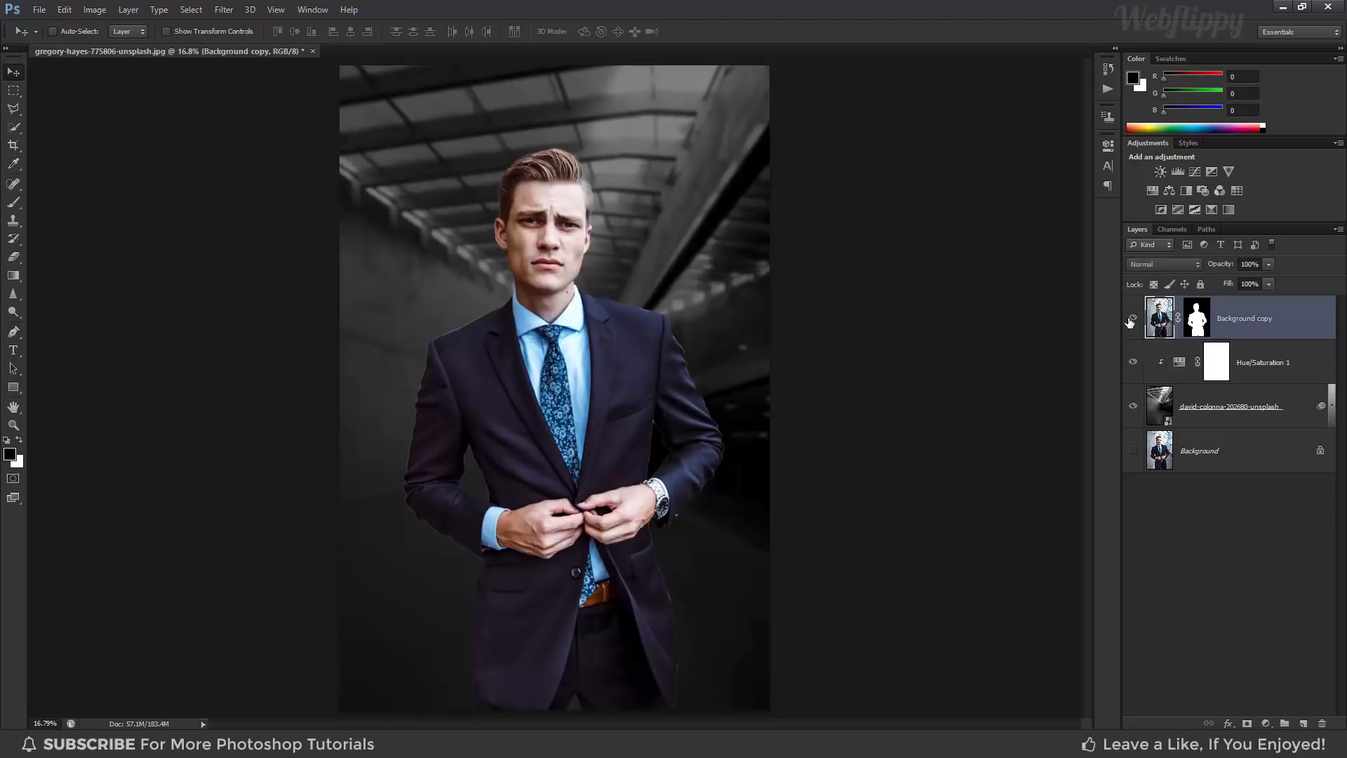
pyautogui.click(1266, 723)
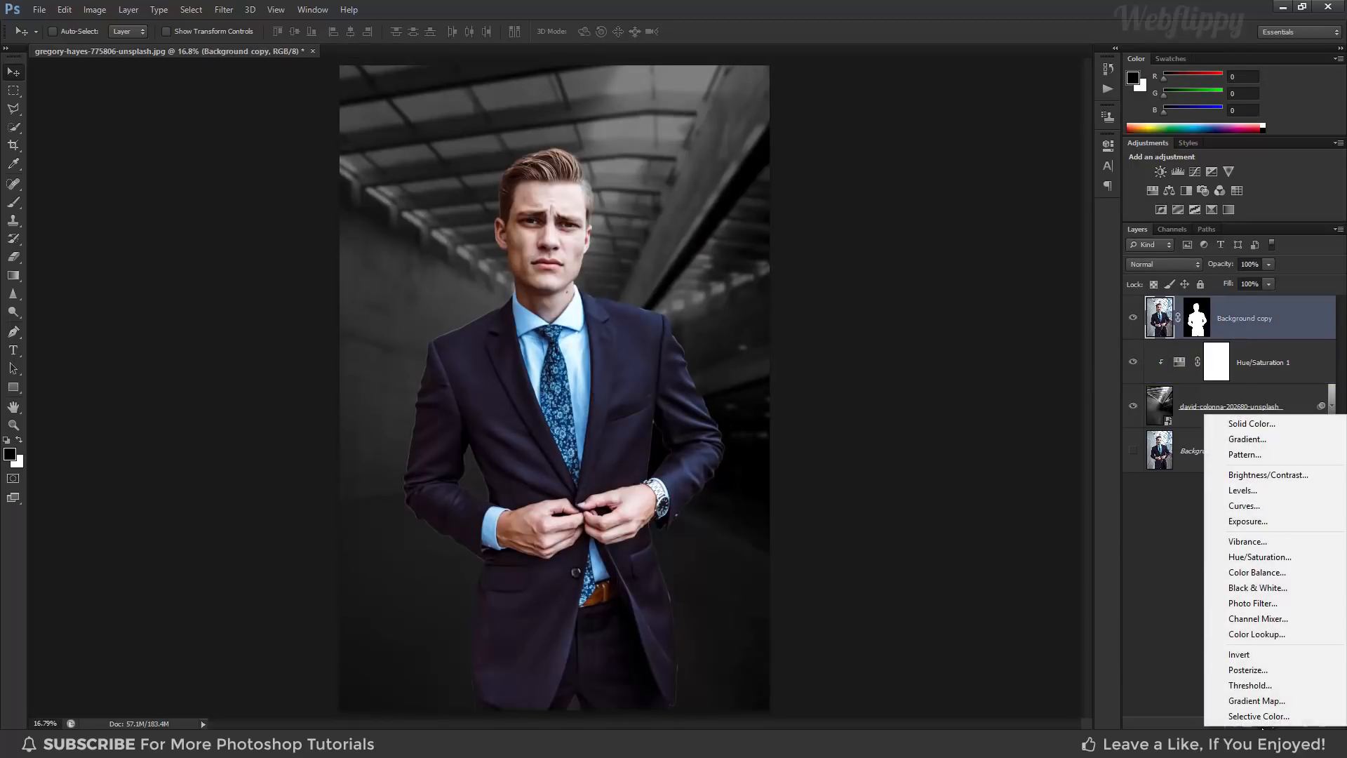
pyautogui.click(1239, 559)
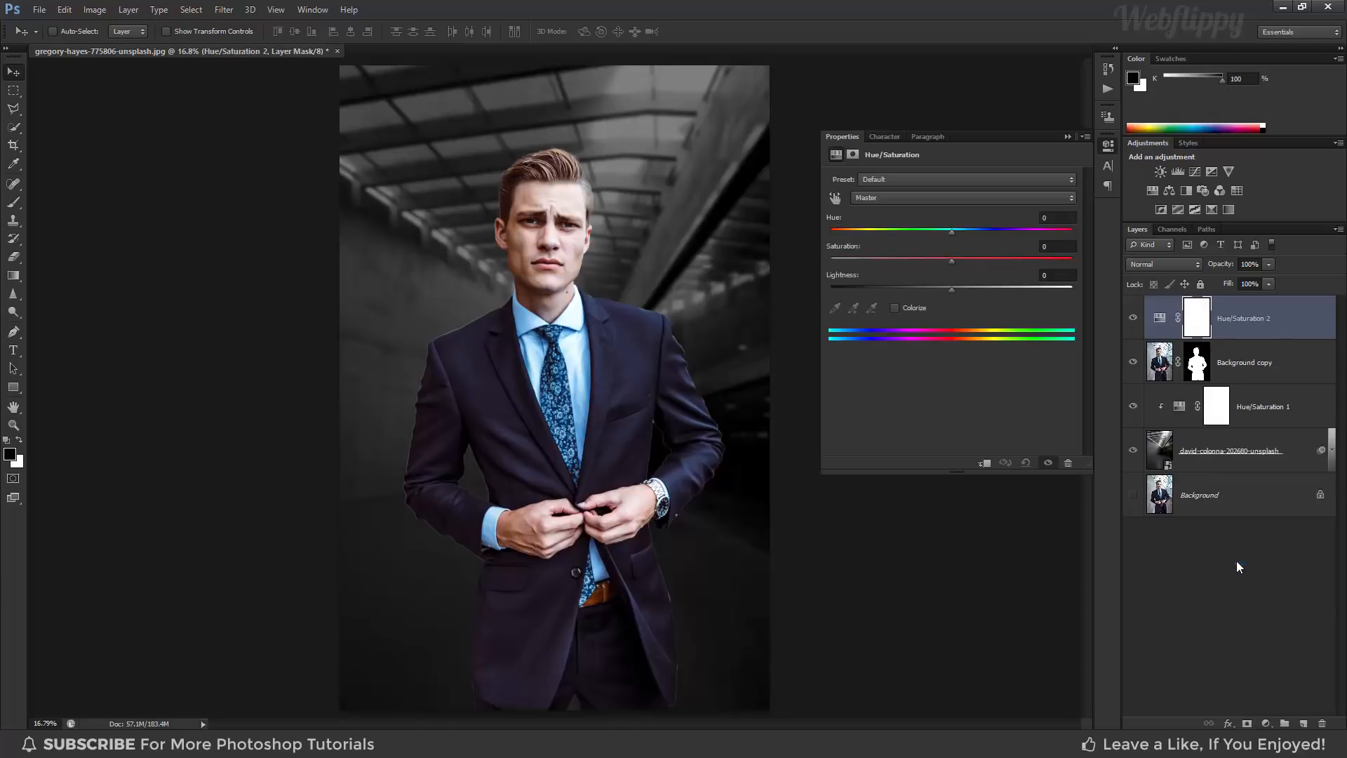
pyautogui.click(985, 464)
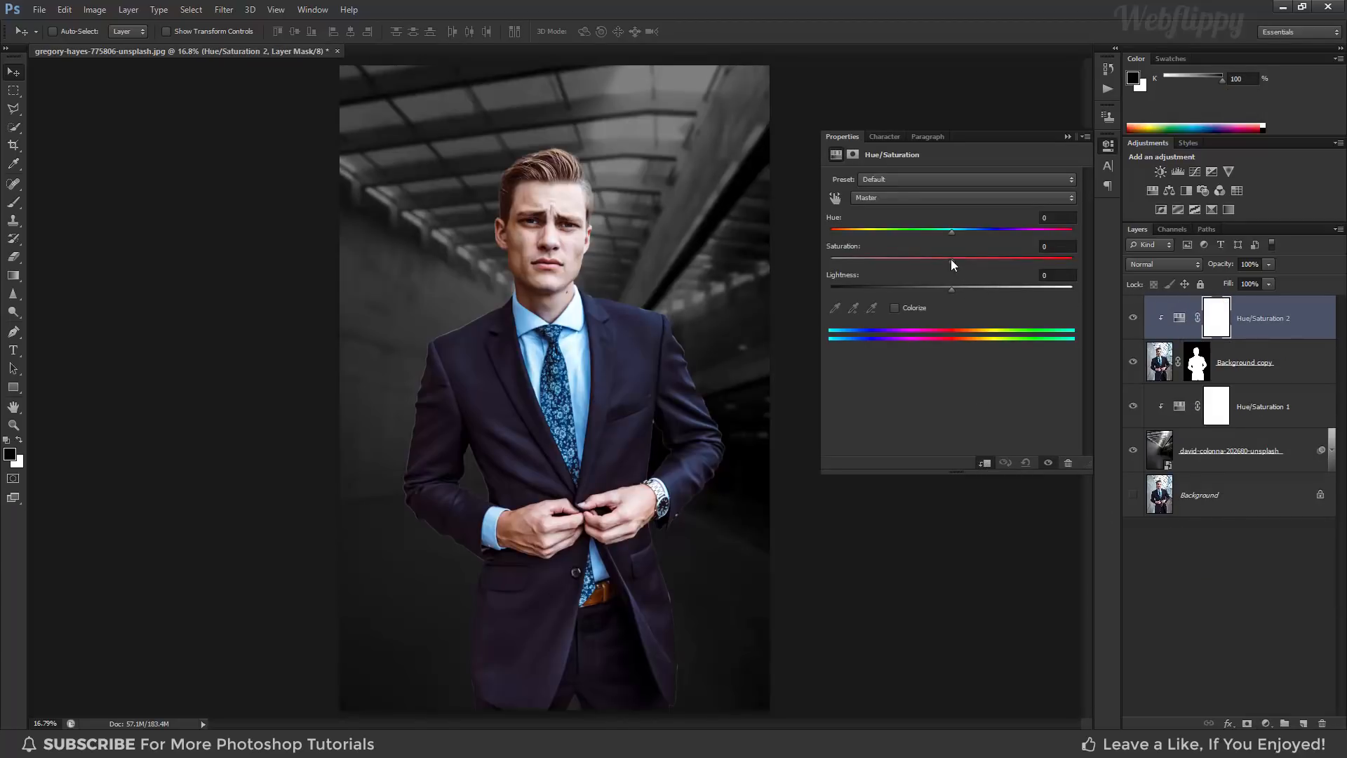
pyautogui.moveTo(952, 259); pyautogui.dragTo(938, 261)
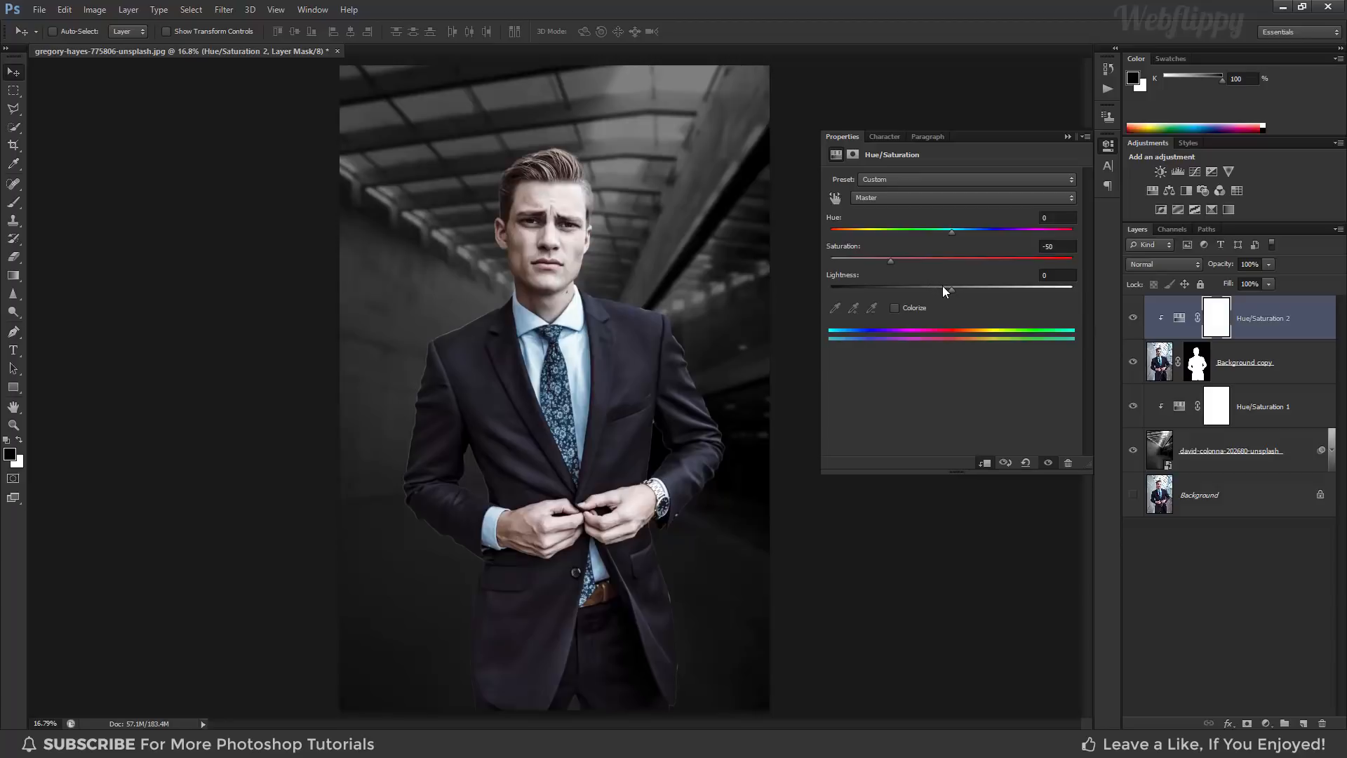
pyautogui.click(1071, 136)
pyautogui.click(1132, 320)
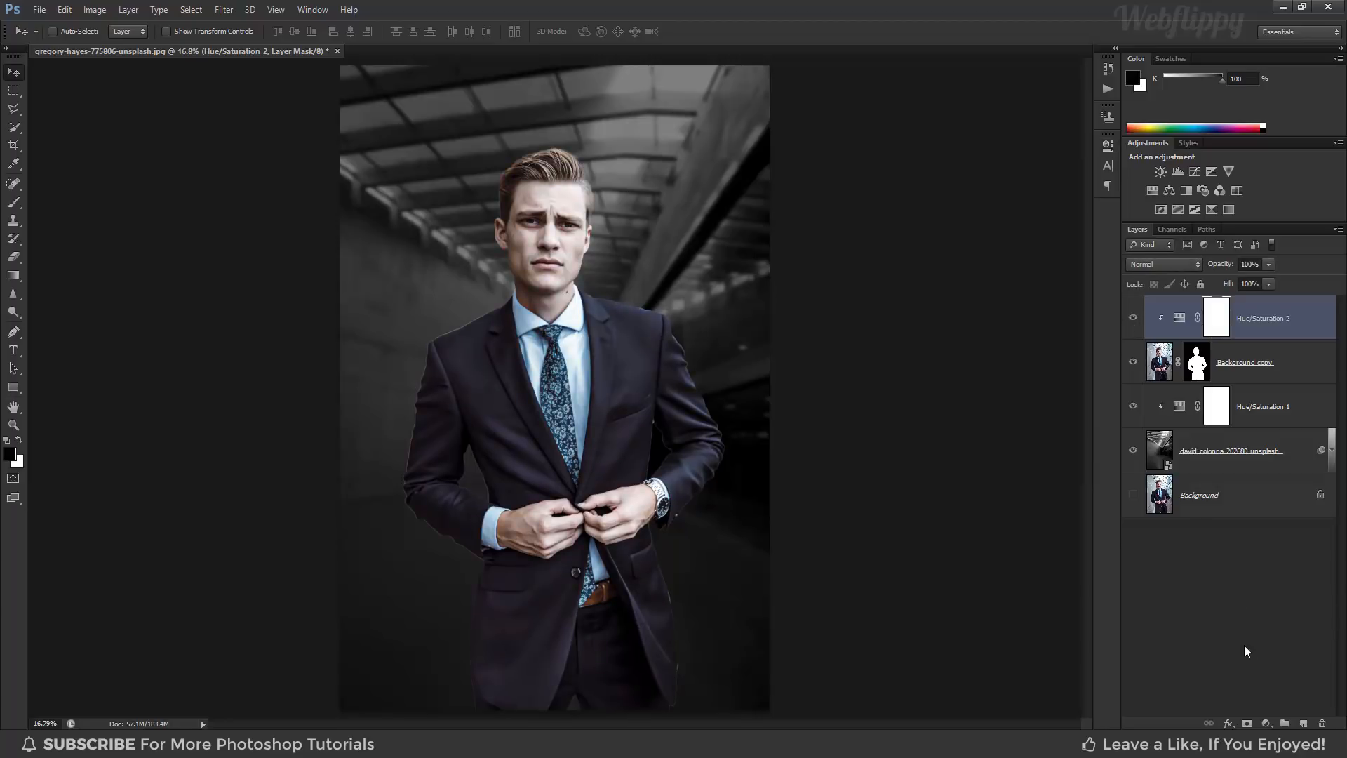
# - Add a Curves adjustment clipped to the man's layer, shaping an S-curve with shadows 66 to 51 and white output 248
pyautogui.click(1267, 724)
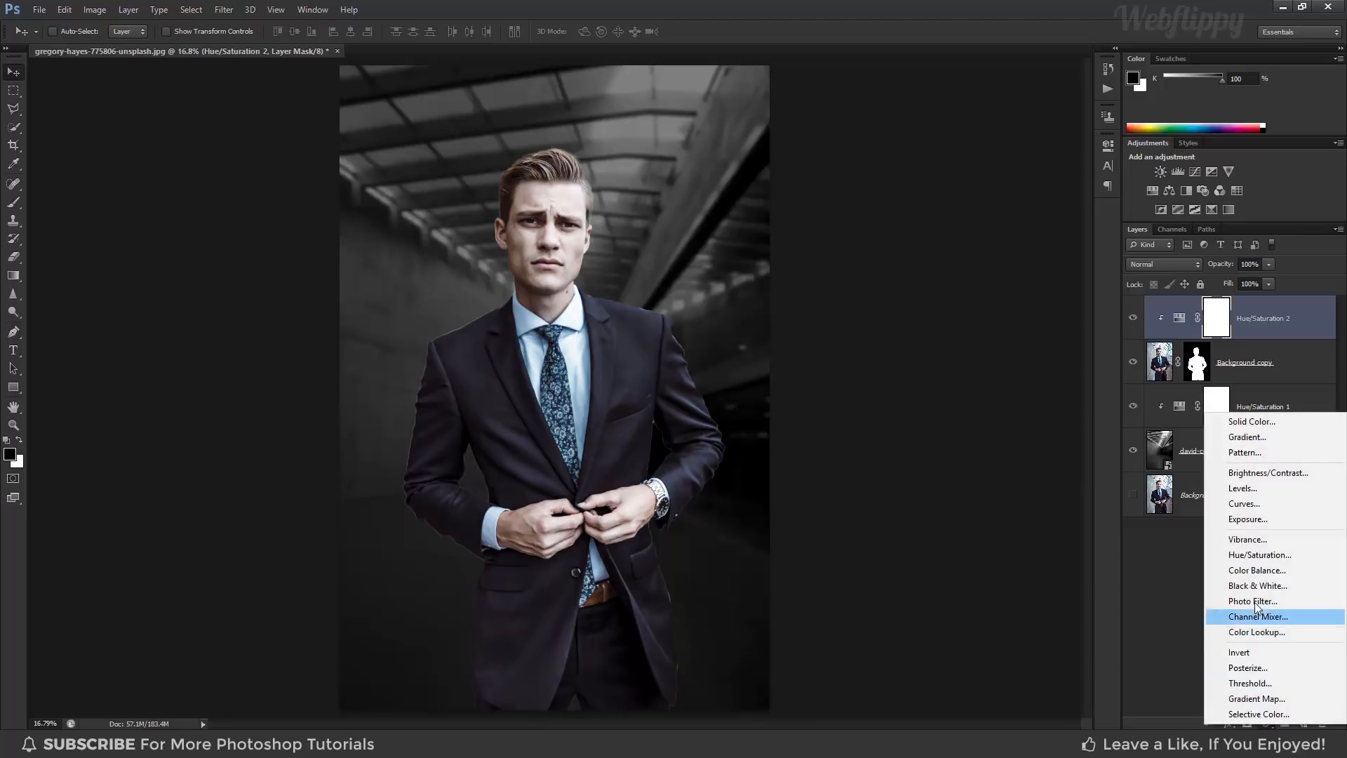
pyautogui.click(1240, 505)
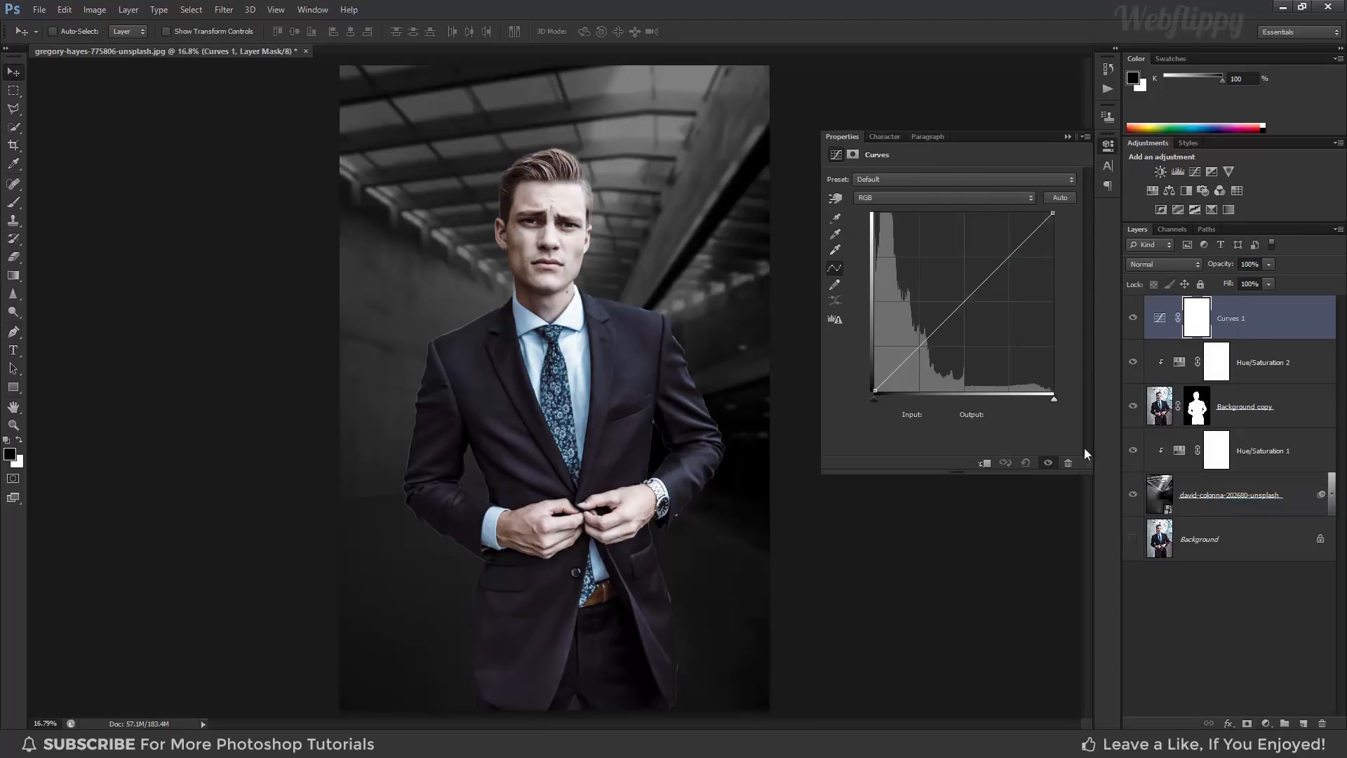
pyautogui.click(985, 463)
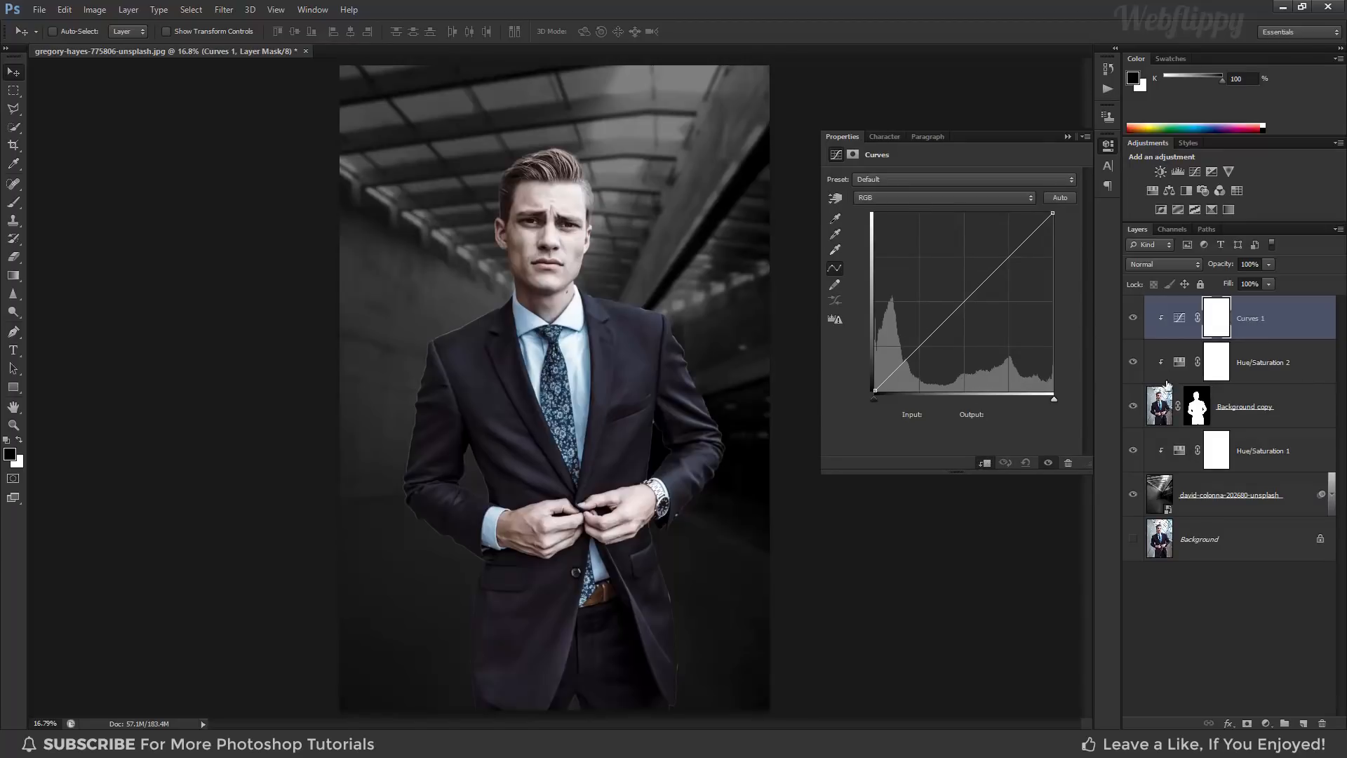
pyautogui.moveTo(918, 348); pyautogui.dragTo(920, 353)
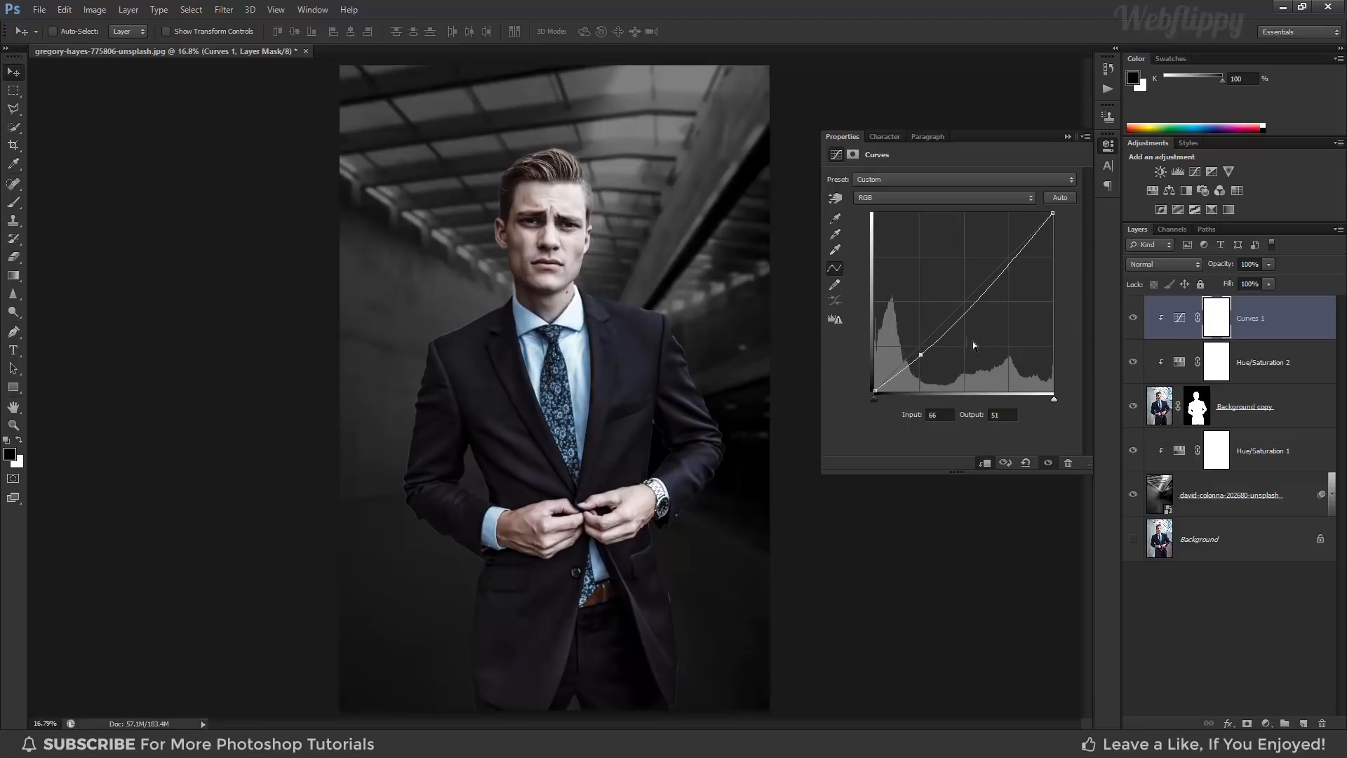
pyautogui.moveTo(1007, 251); pyautogui.dragTo(1064, 218)
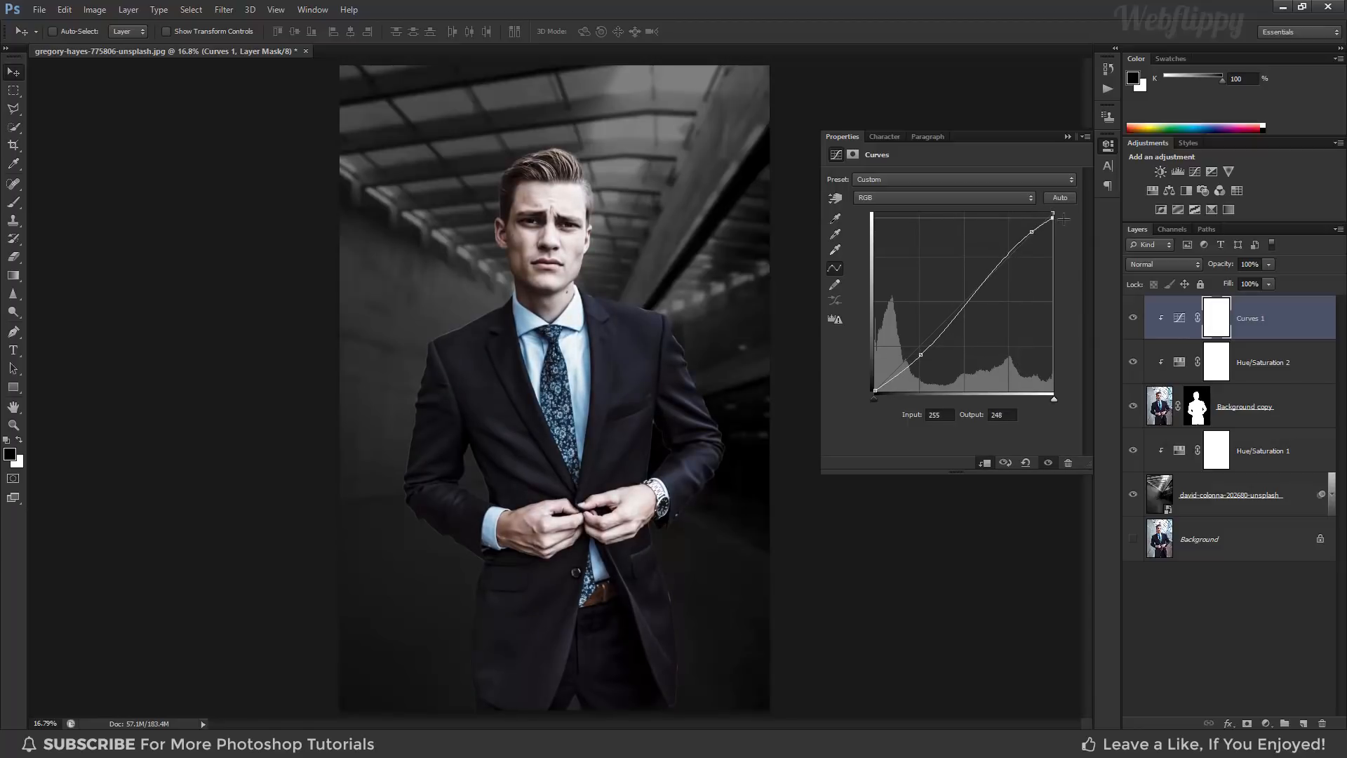
pyautogui.click(1066, 136)
pyautogui.click(1134, 320)
pyautogui.click(1134, 320)
# - Add a Color Balance adjustment clipped to the man's layer with midtones Cyan/Red +11 and Yellow/Blue +9
pyautogui.click(1266, 724)
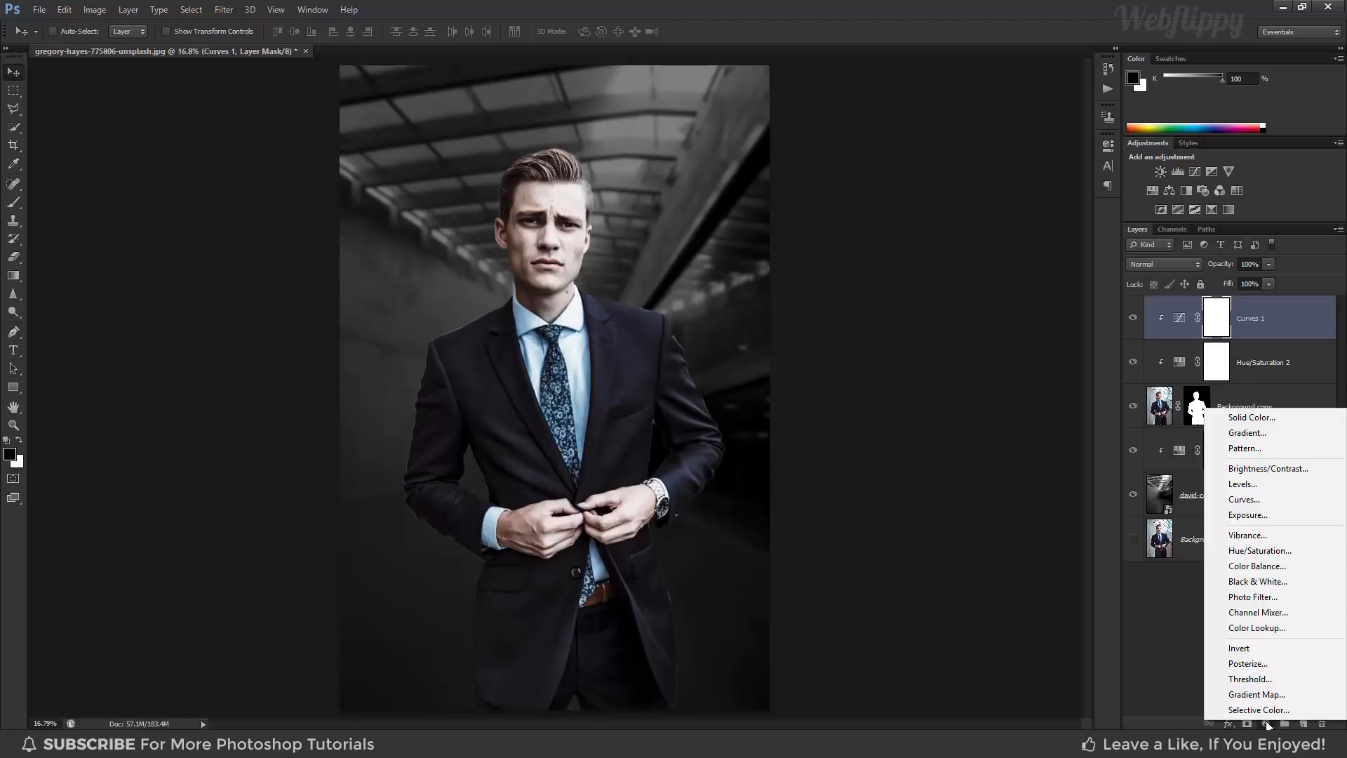
pyautogui.click(1244, 567)
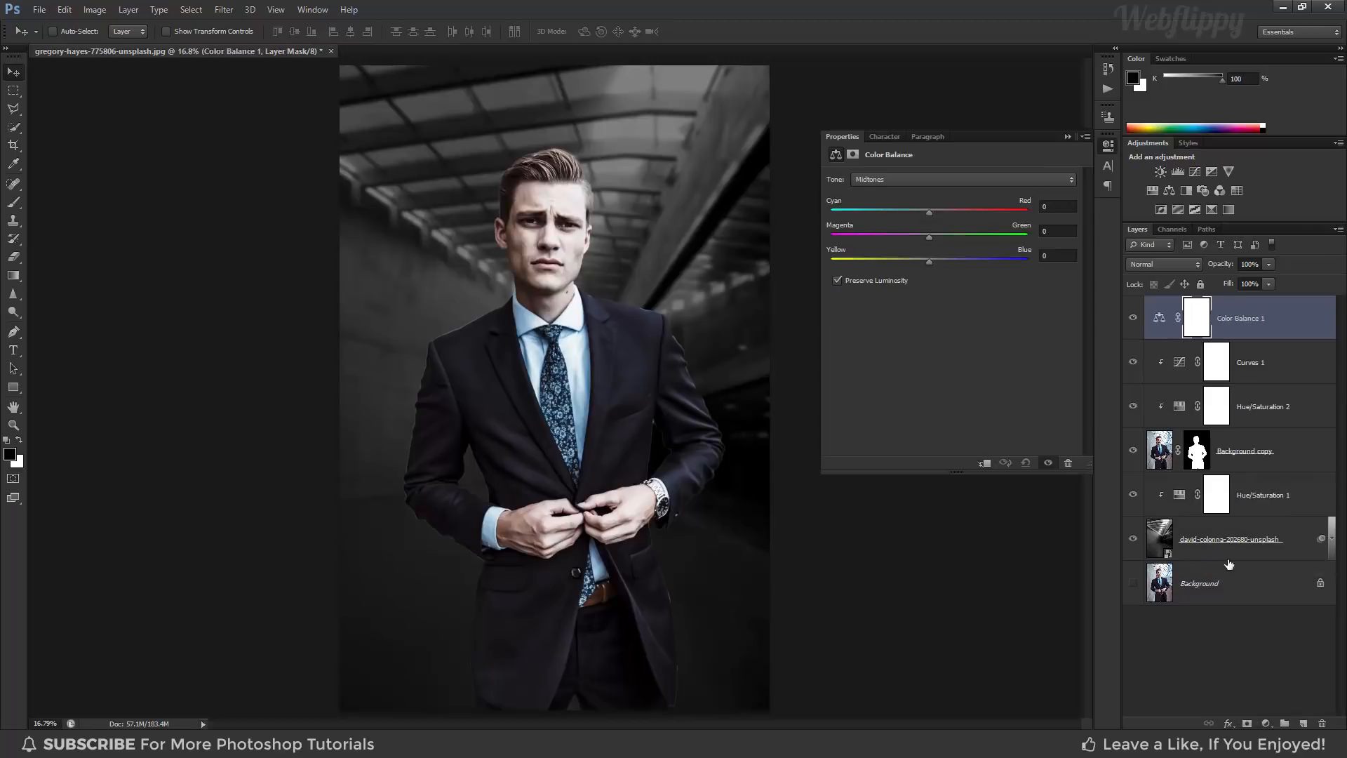
pyautogui.click(986, 464)
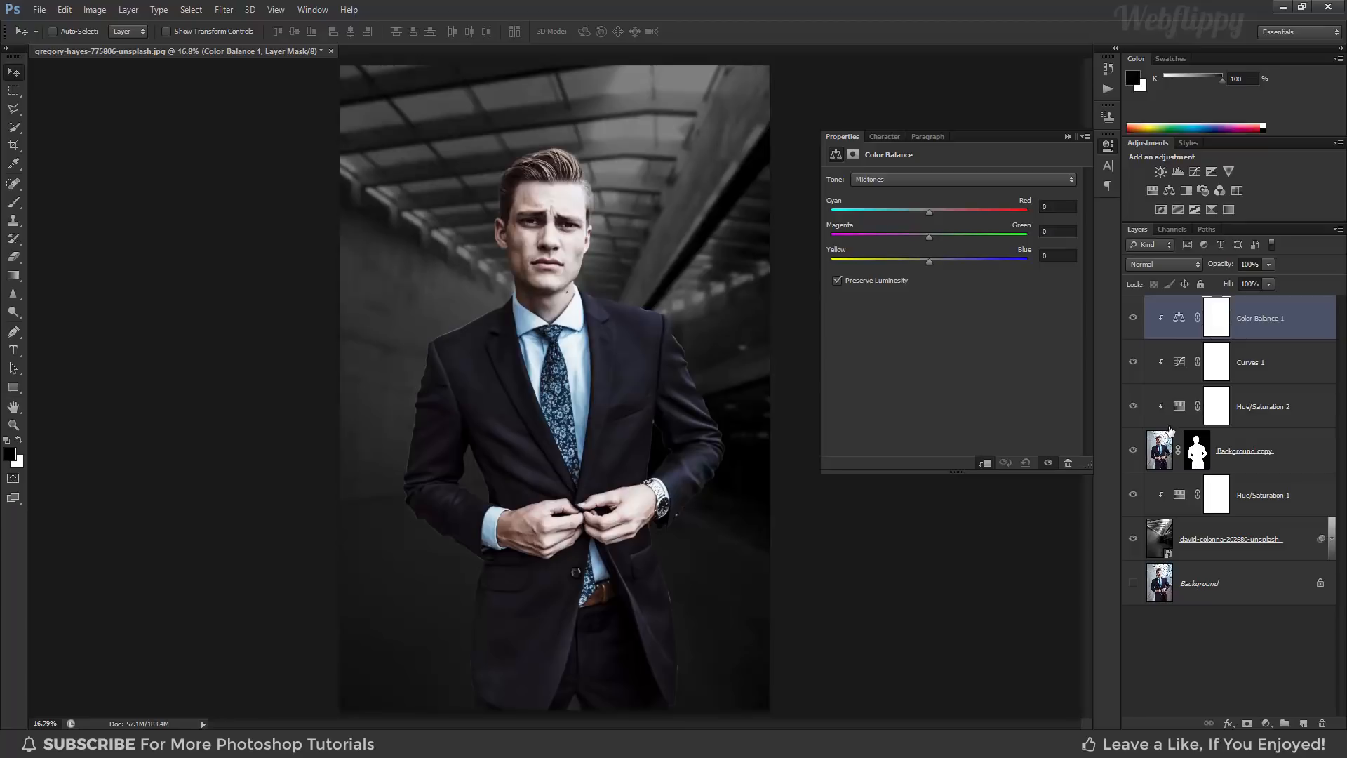
pyautogui.click(908, 178)
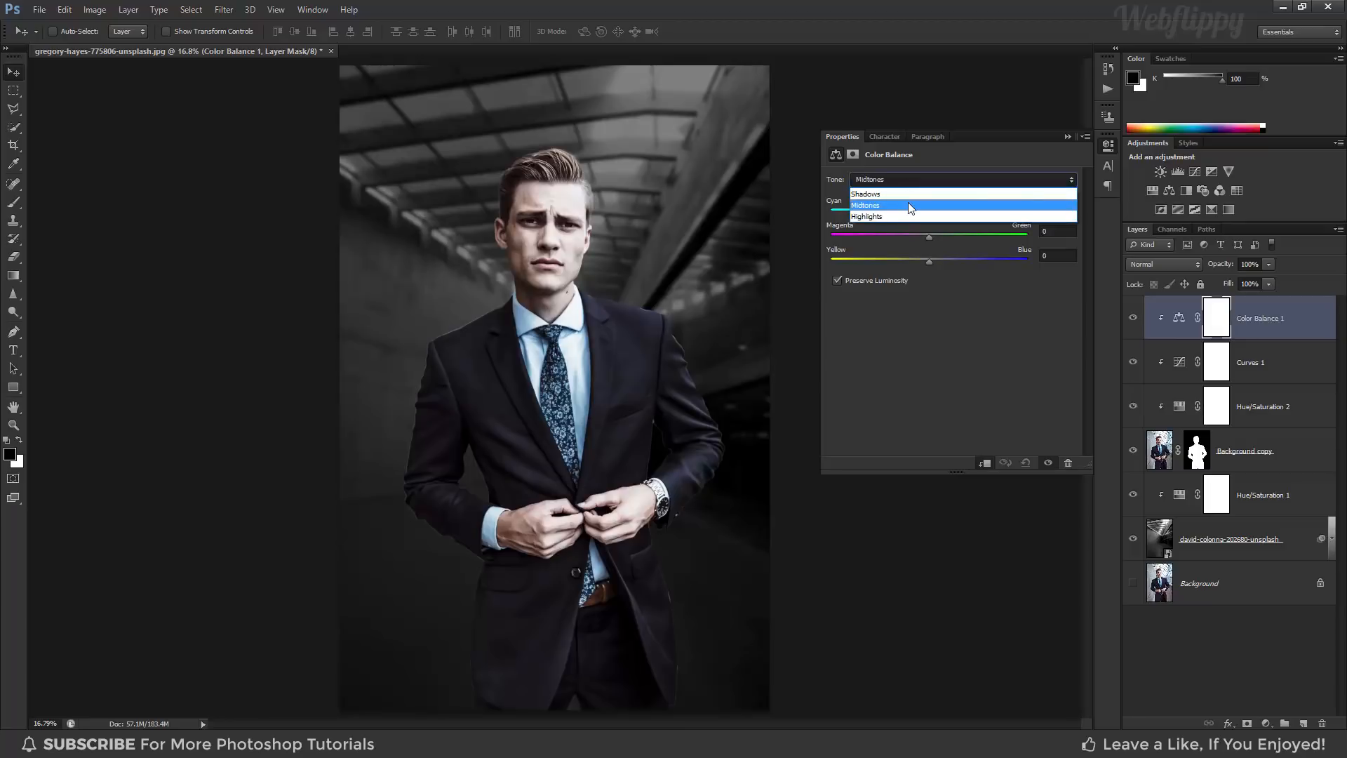
pyautogui.click(908, 204)
pyautogui.moveTo(929, 210); pyautogui.dragTo(897, 217)
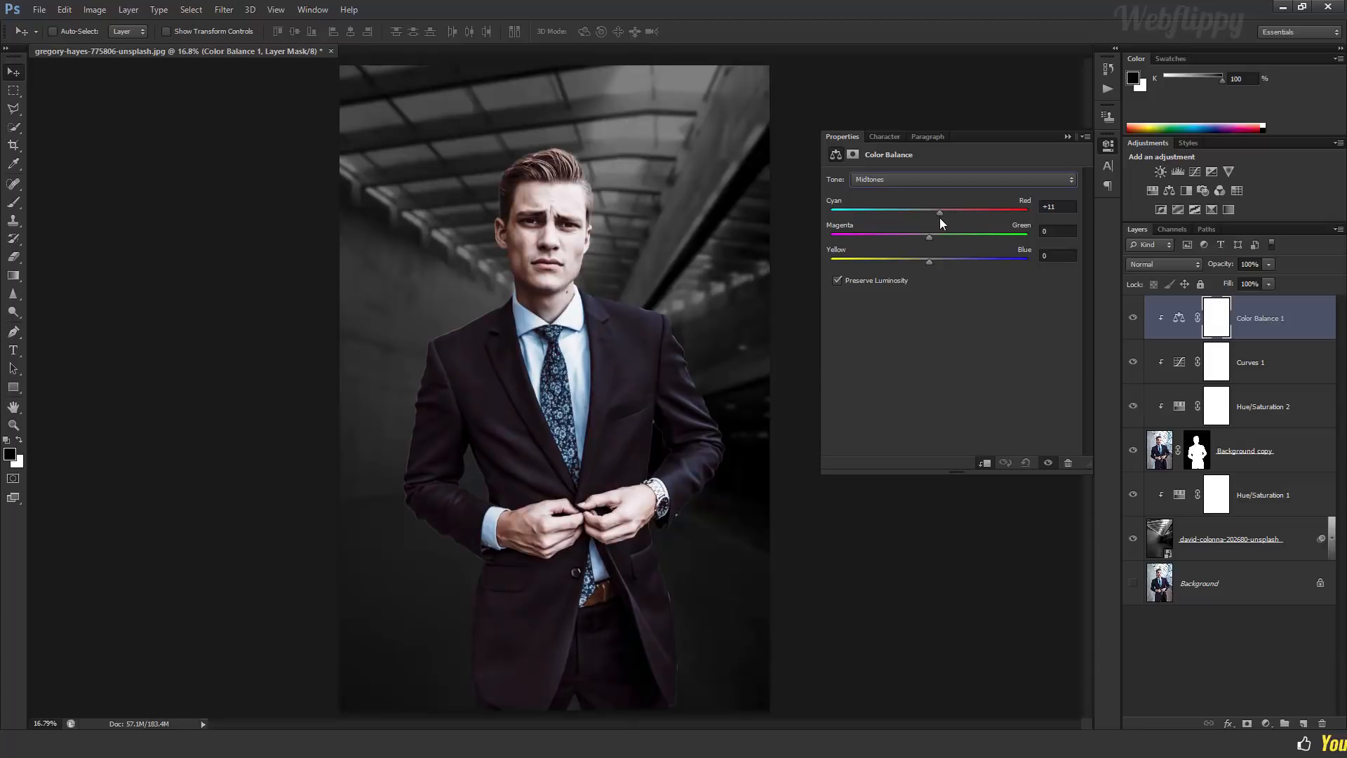
pyautogui.moveTo(930, 262); pyautogui.dragTo(937, 263)
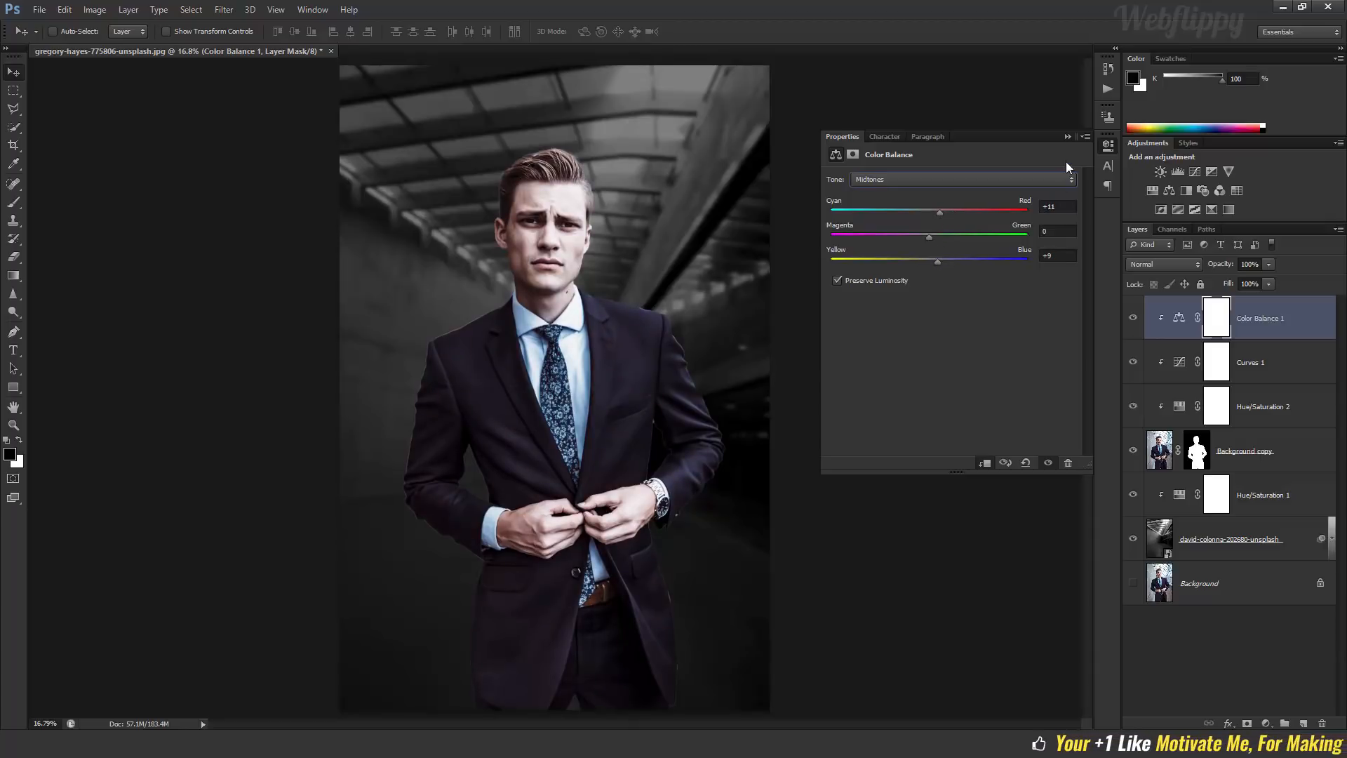
pyautogui.click(1066, 137)
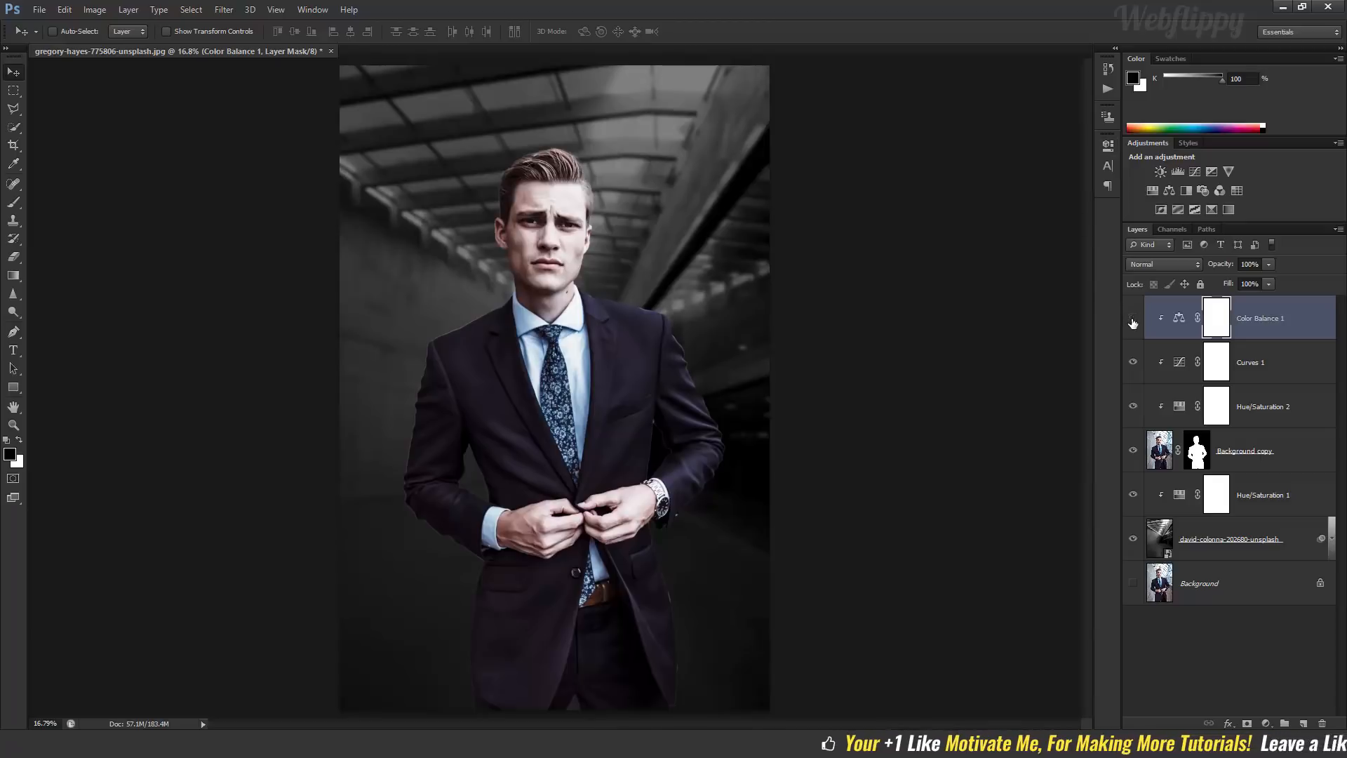
# - Group the Background copy layer with its three clipped adjustments and name the group MAN
pyautogui.keyDown('shift'); pyautogui.click(1251, 452); pyautogui.keyUp('shift')
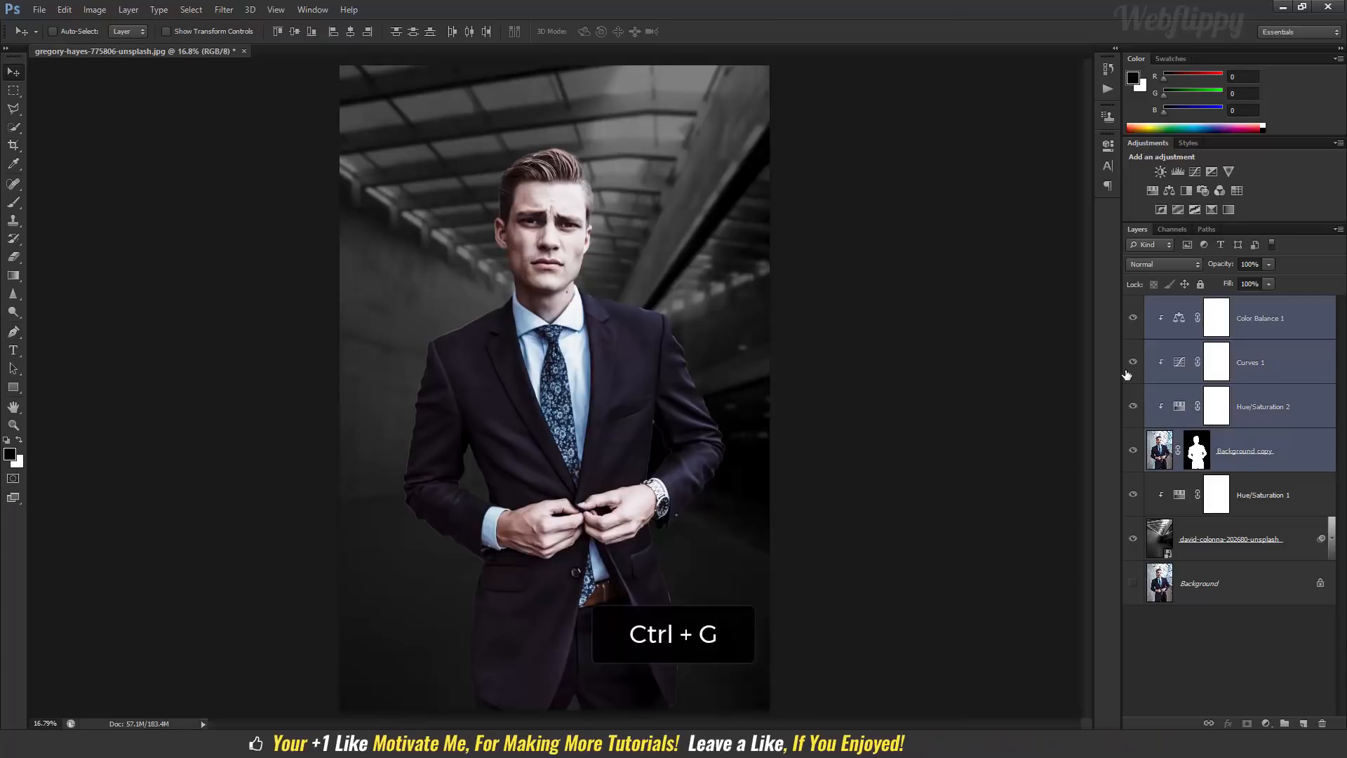
pyautogui.hotkey('ctrl', 'g')
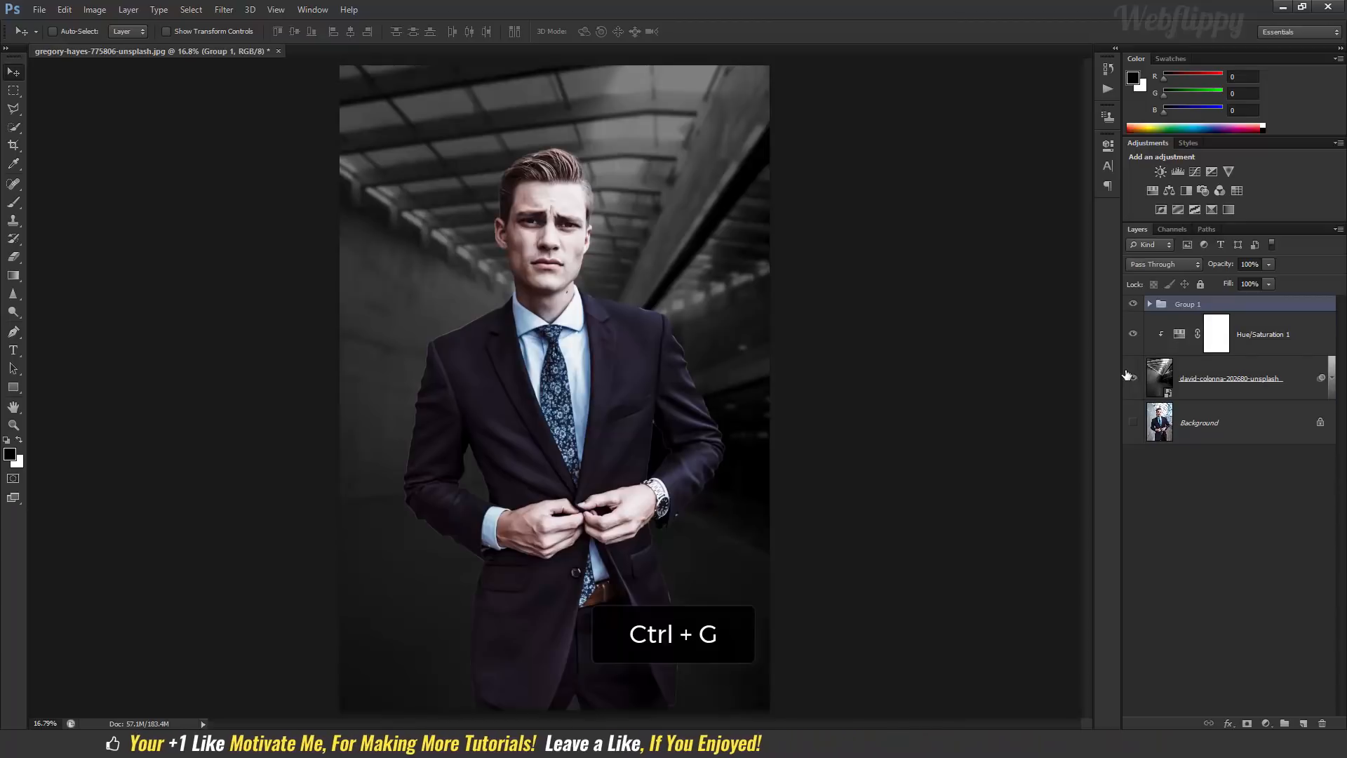
pyautogui.doubleClick(1186, 304)
pyautogui.write('MAN')
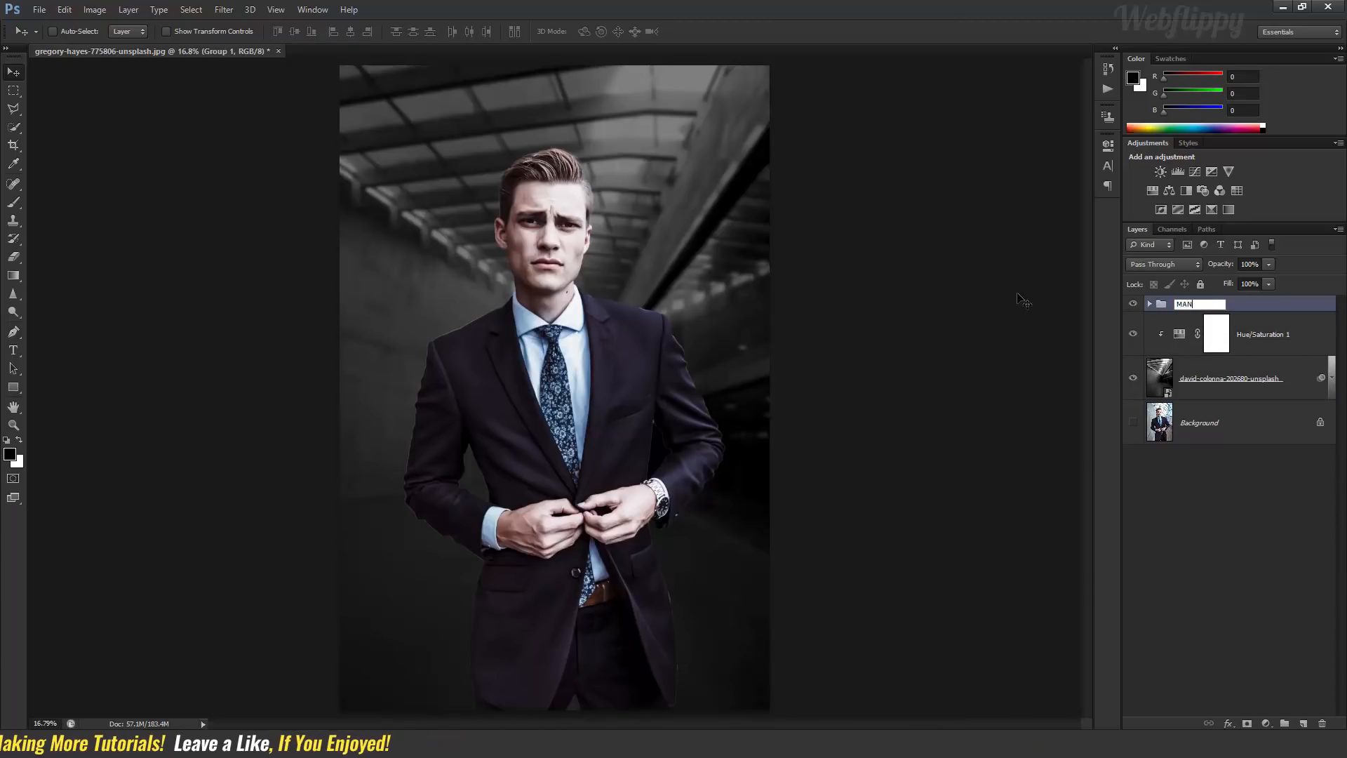
pyautogui.press('Return')
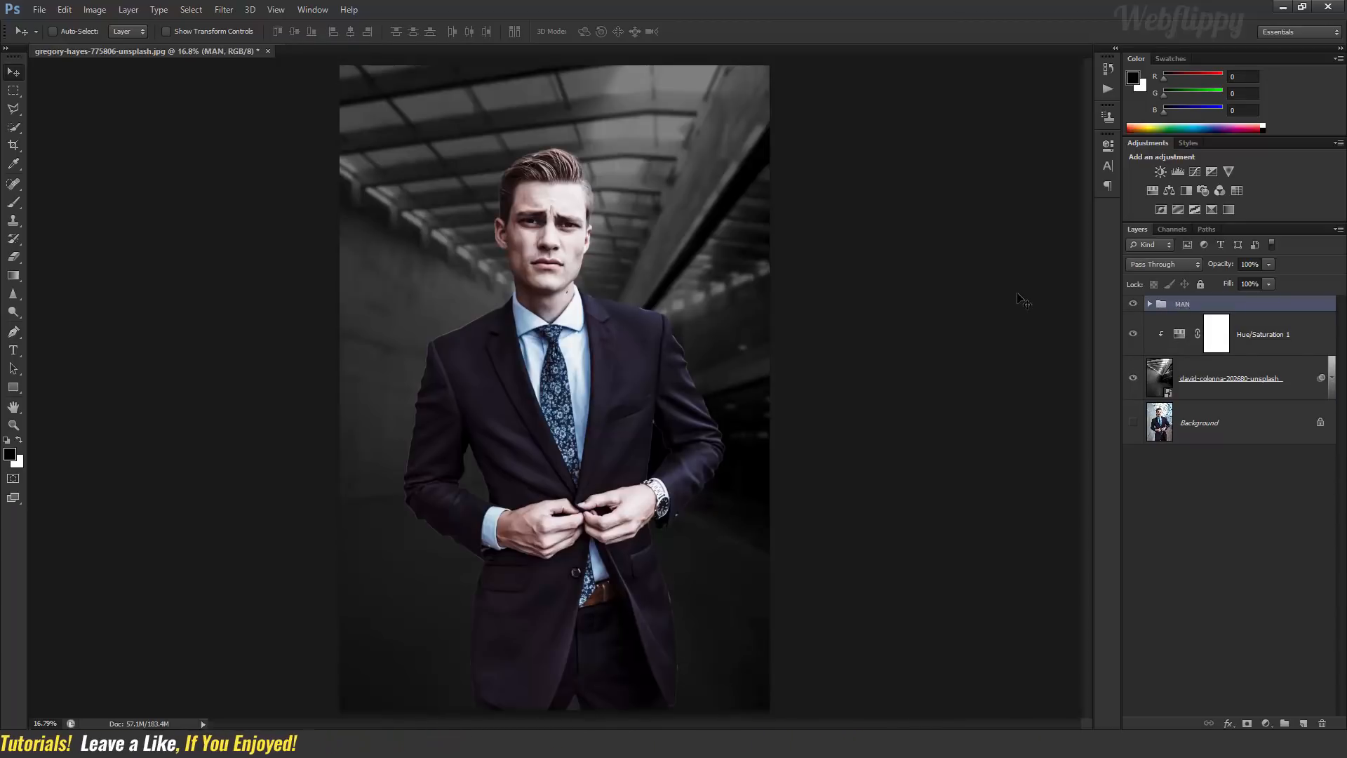
pyautogui.click(1133, 303)
pyautogui.click(1133, 303)
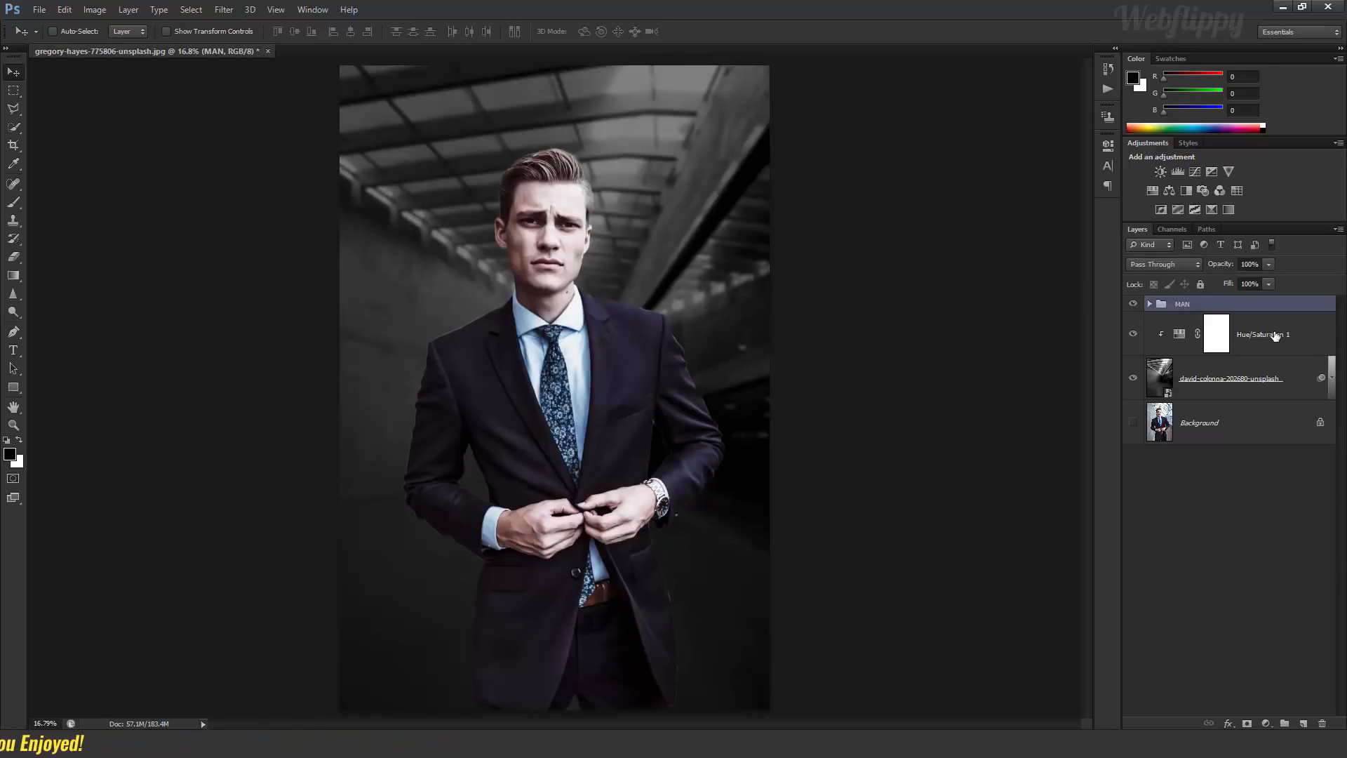
# - Place the light-streaked walkway photo above Hue/Saturation 1, scale it to about 124% and align it with the canvas's lower edge
pyautogui.click(1275, 335)
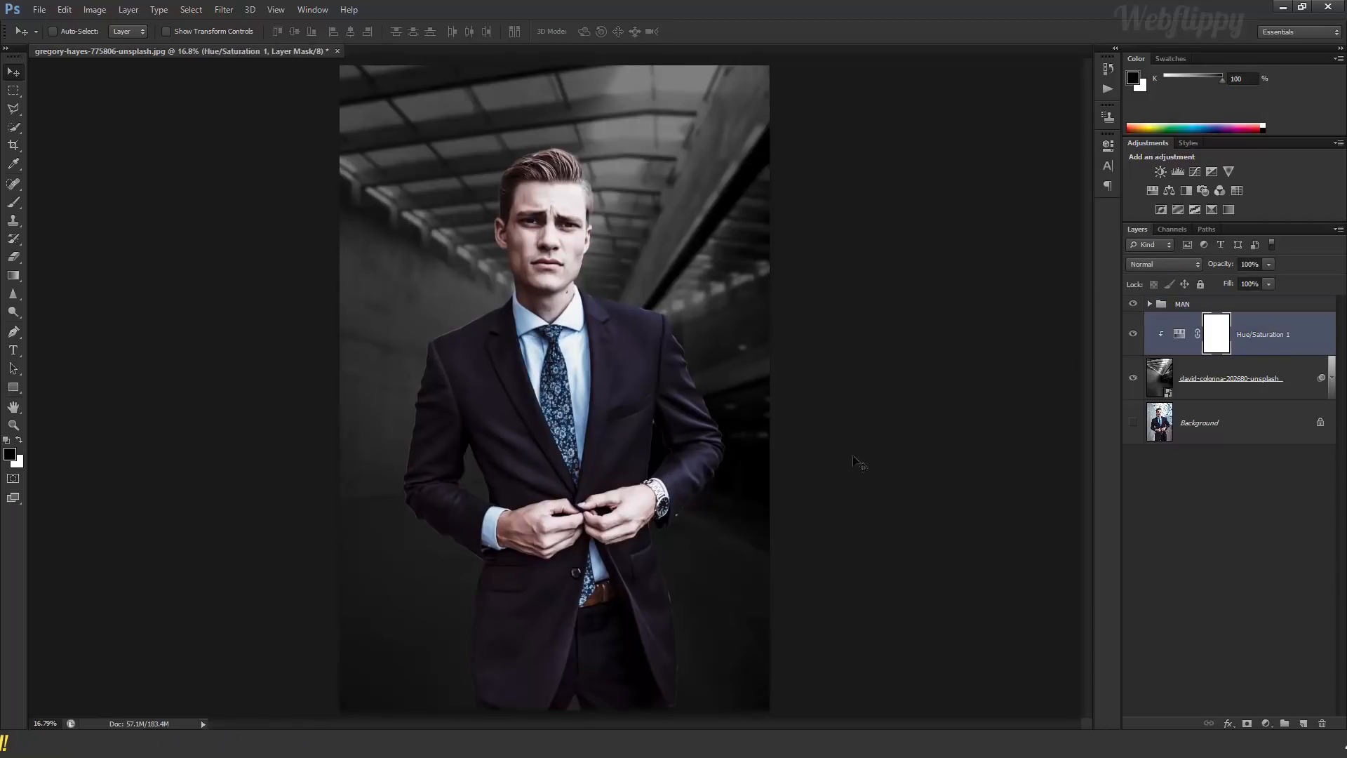
pyautogui.hotkey('alt', 'Tab')
pyautogui.moveTo(635, 146); pyautogui.dragTo(540, 435)
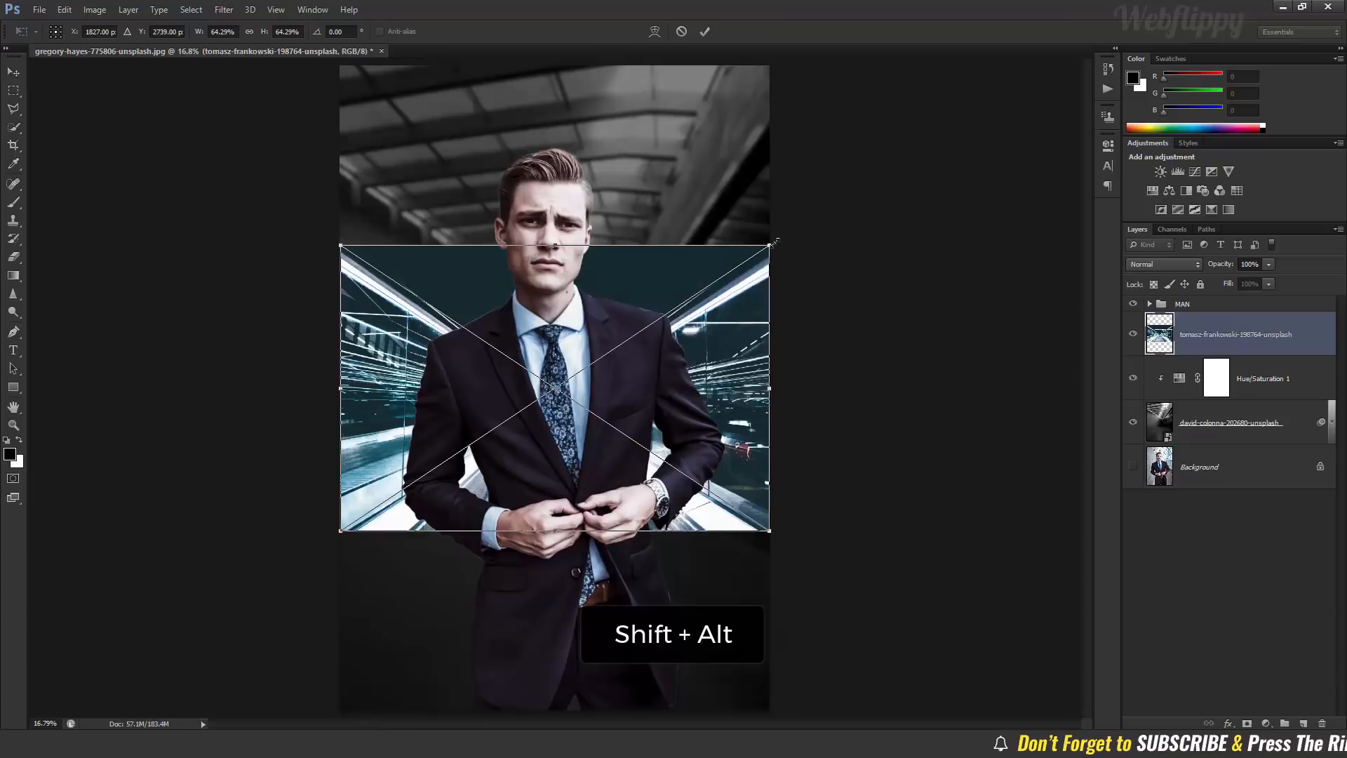
pyautogui.moveTo(771, 246); pyautogui.dragTo(1038, 162)
pyautogui.moveTo(905, 363); pyautogui.dragTo(841, 370)
pyautogui.moveTo(953, 170); pyautogui.dragTo(960, 165)
pyautogui.moveTo(869, 335); pyautogui.dragTo(844, 329)
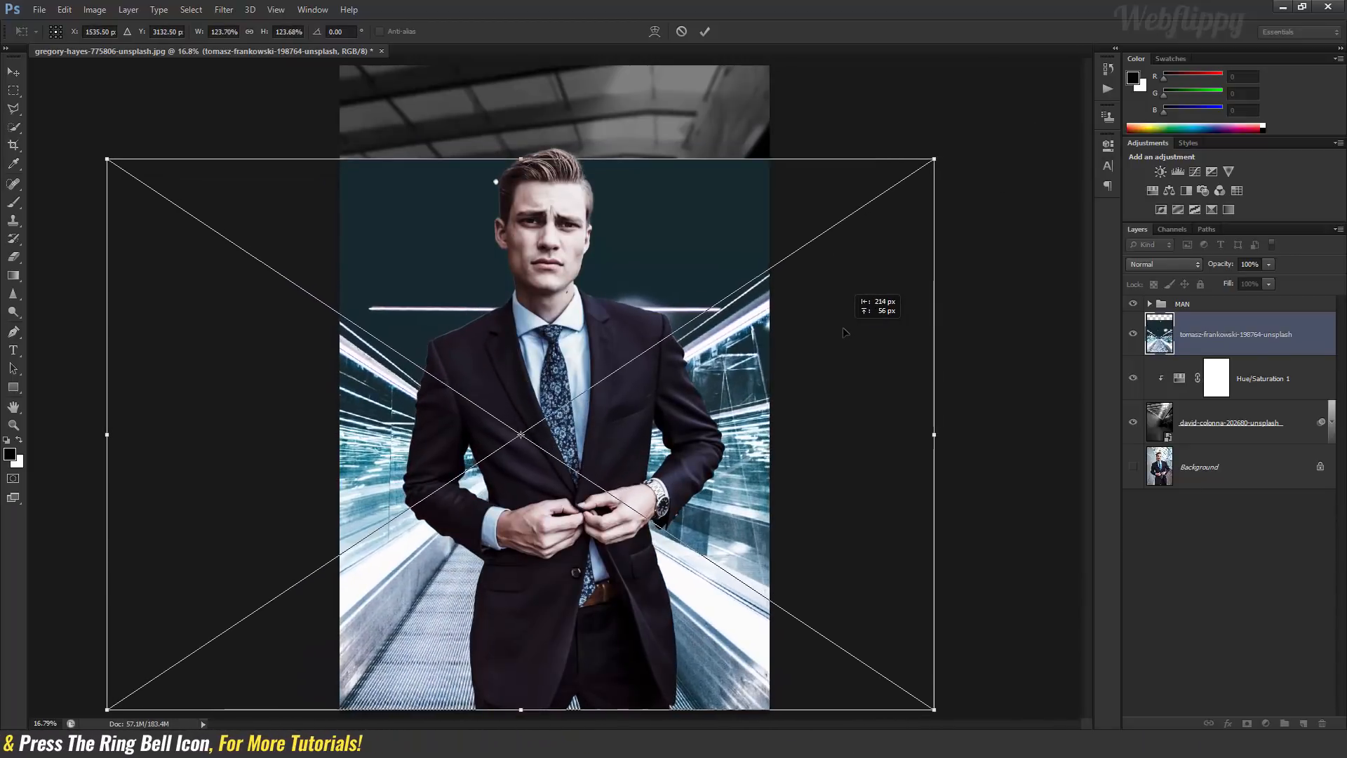
pyautogui.click(704, 31)
# - Nudge the walkway photo about 70 pixels to the right
pyautogui.hotkey('shift', 'Right')
pyautogui.hotkey('shift', 'Right')
pyautogui.hotkey('shift', 'Right')
pyautogui.hotkey('shift', 'Right')
pyautogui.hotkey('shift', 'Right')
pyautogui.hotkey('shift', 'Right')
pyautogui.hotkey('shift', 'Right')
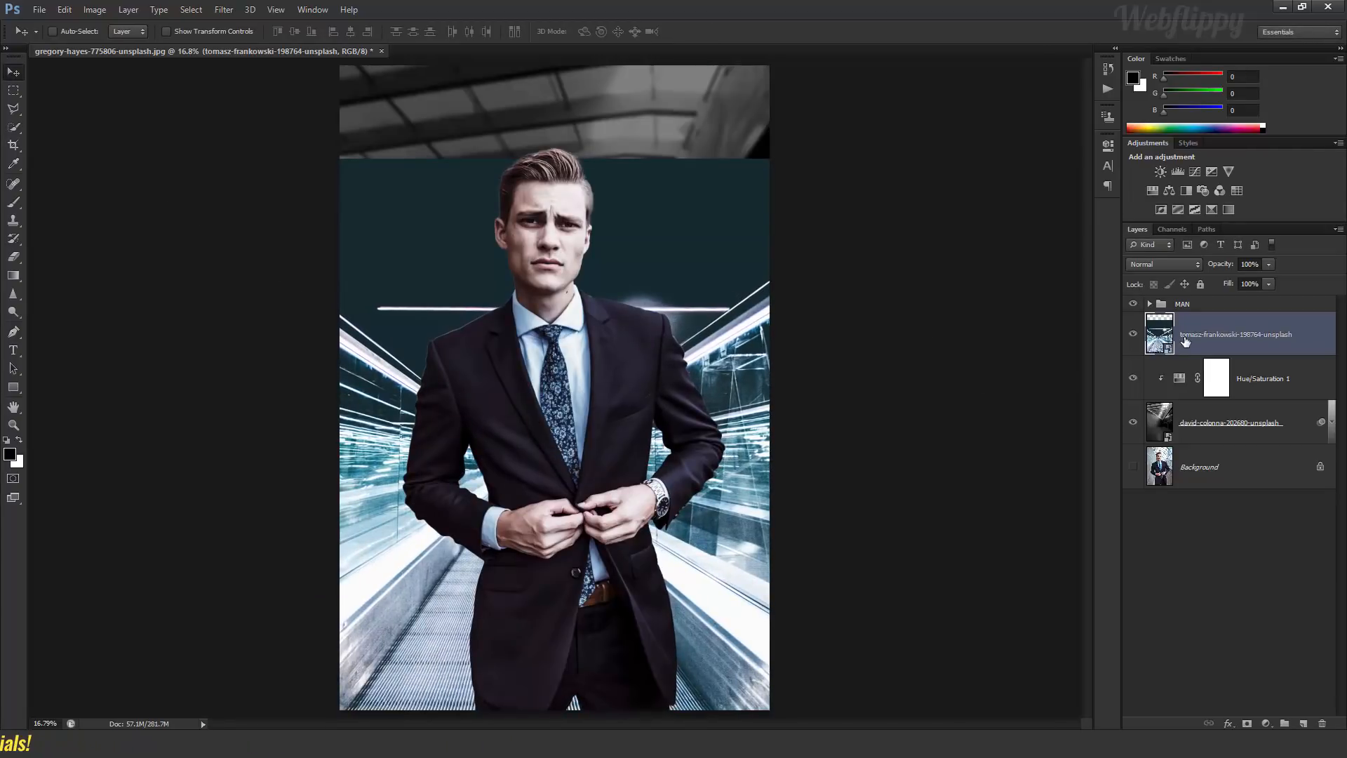
# - Set the walkway photo layer's blending mode to Screen
pyautogui.click(1175, 259)
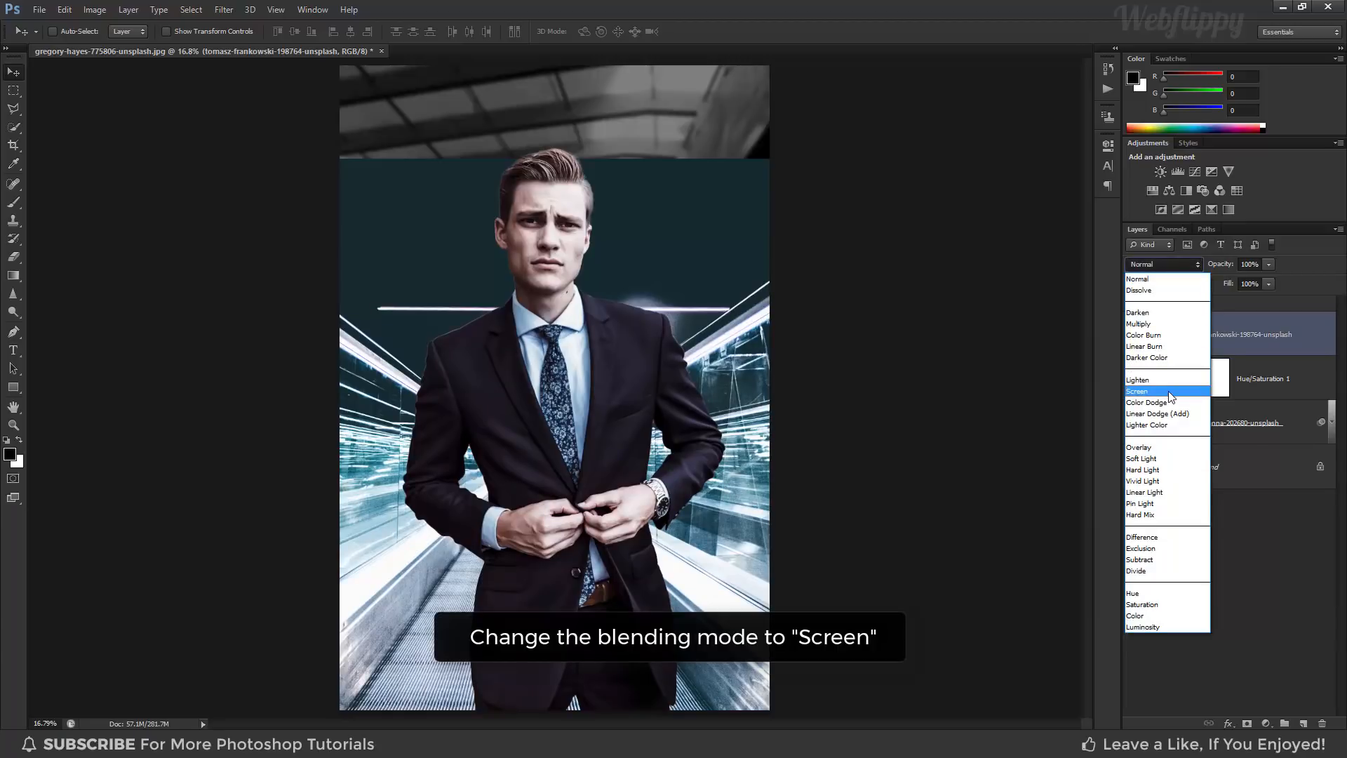
pyautogui.click(1171, 392)
pyautogui.click(1134, 337)
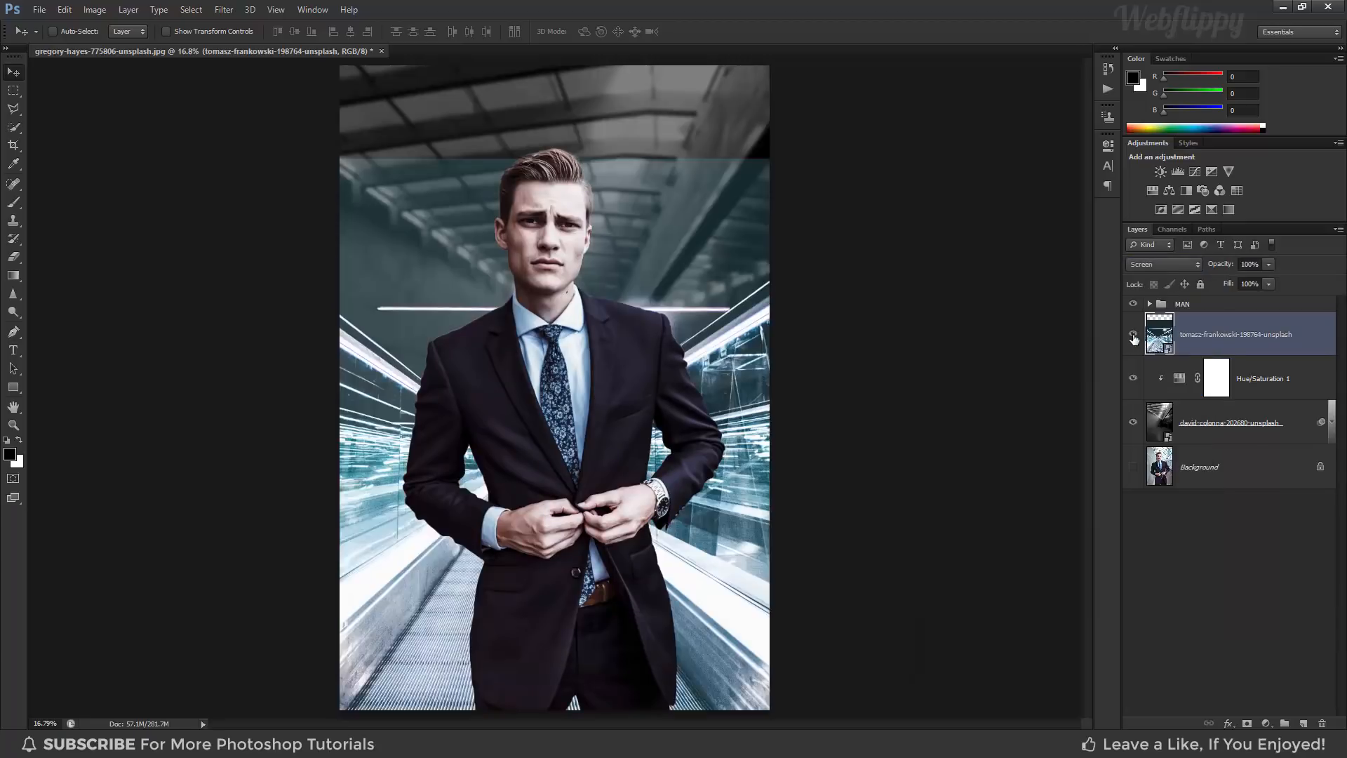
# - Add a Levels adjustment clipped to the walkway layer with black input 44 and white input 246
pyautogui.click(1267, 724)
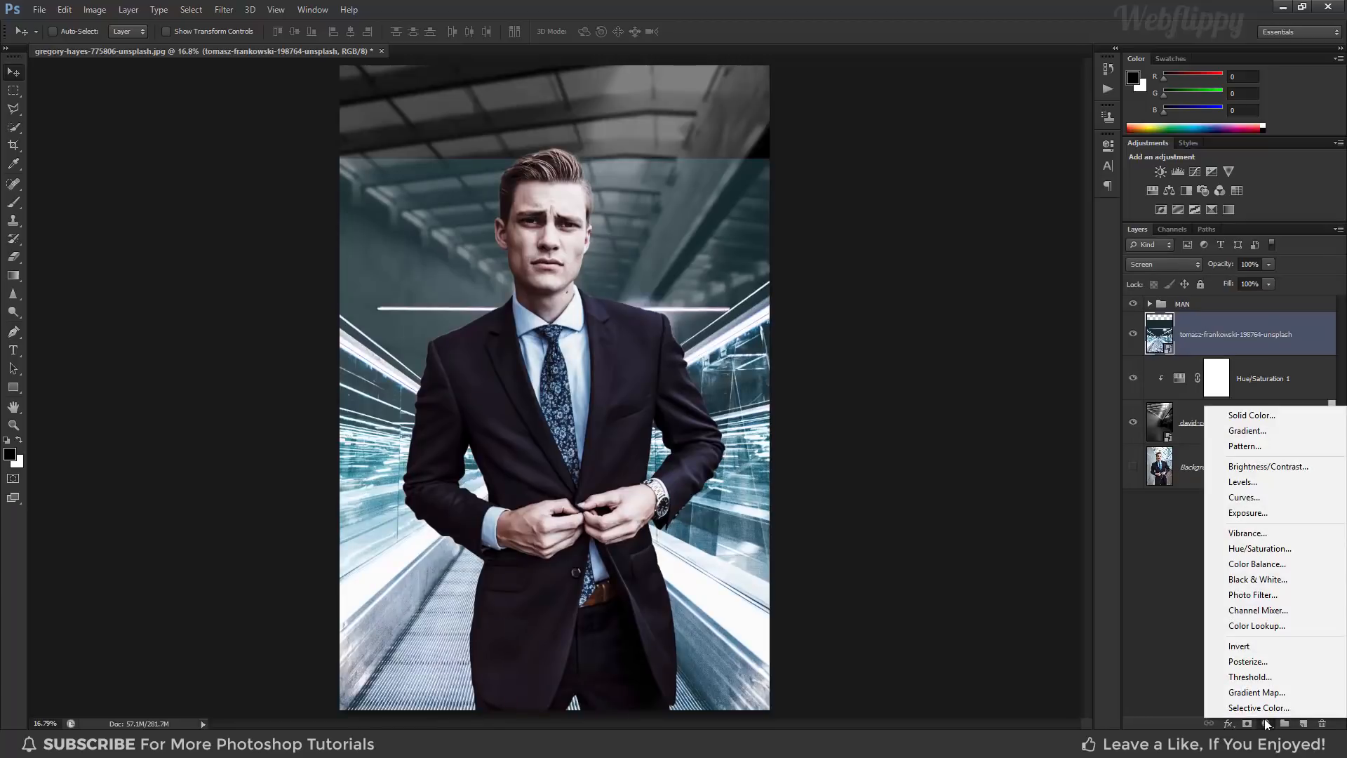
pyautogui.click(1242, 482)
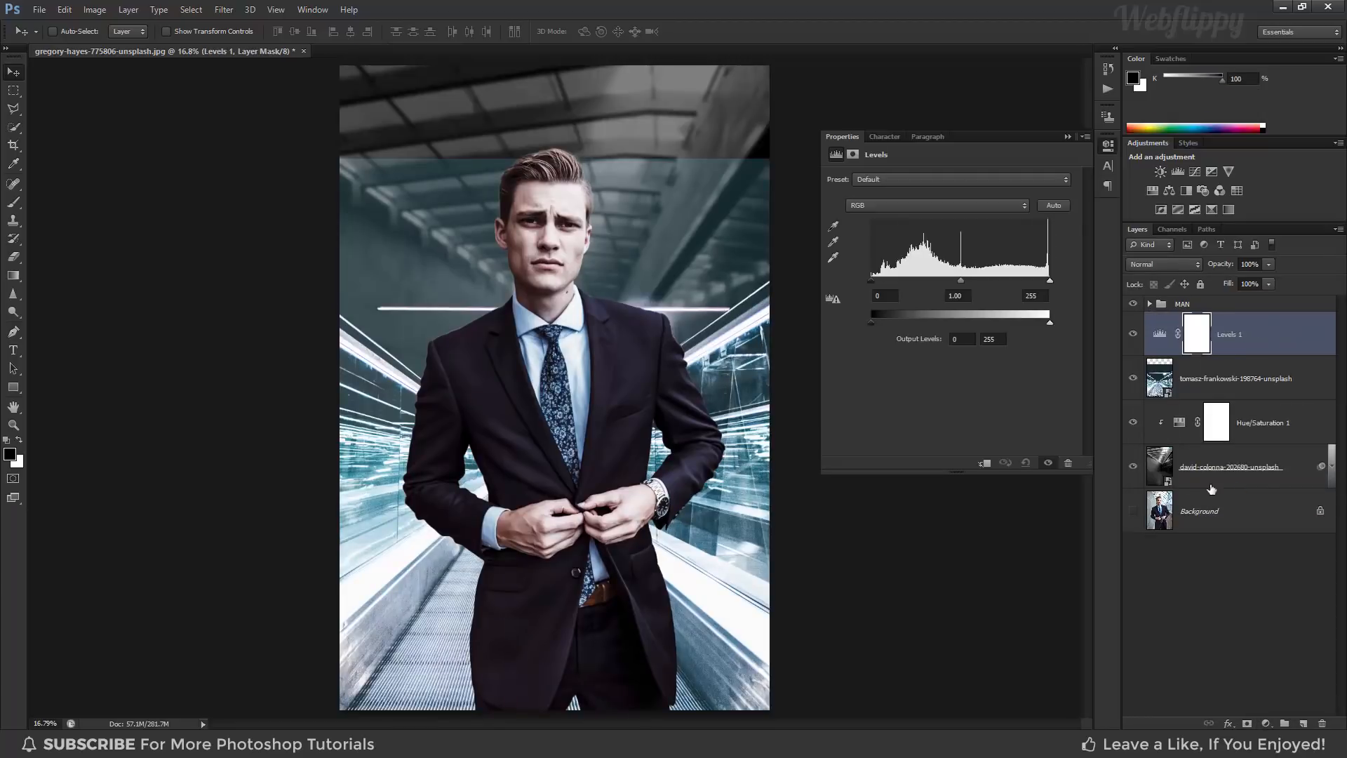
pyautogui.click(985, 464)
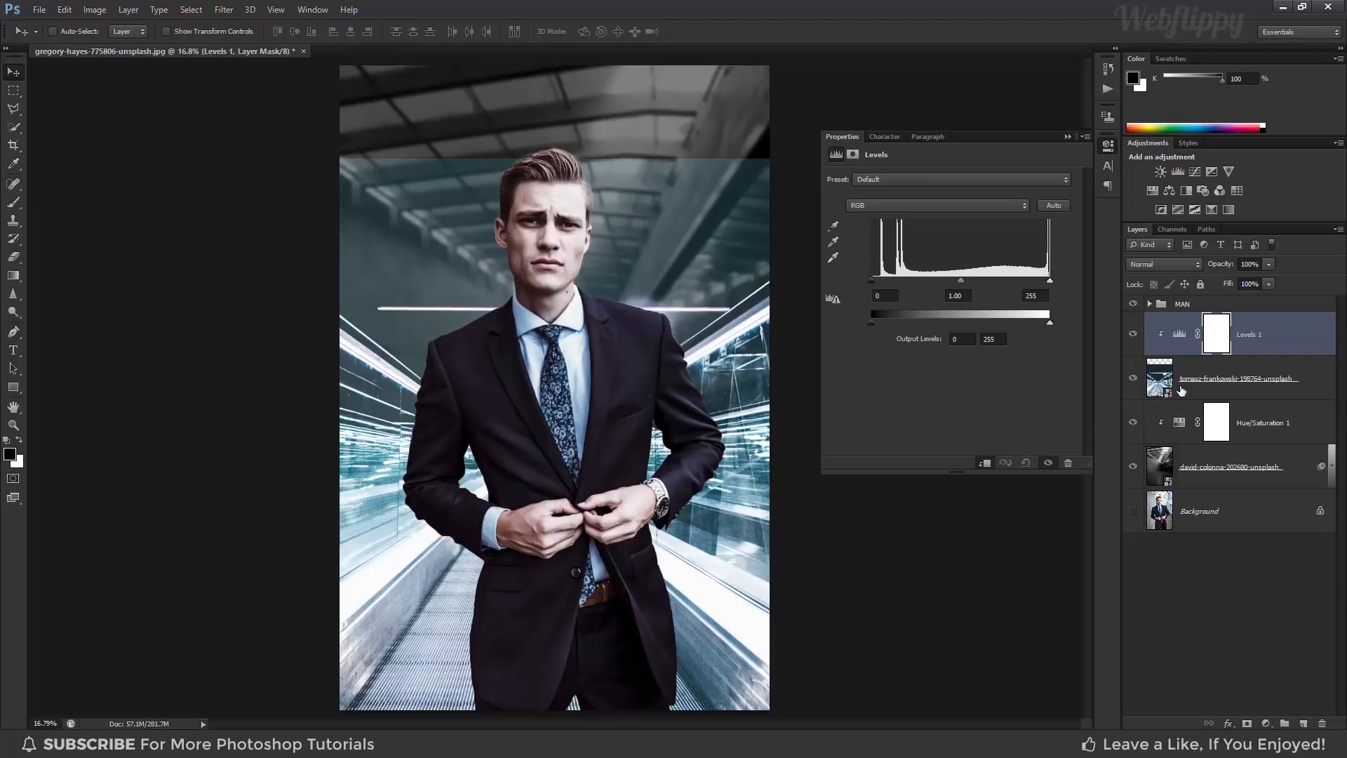
pyautogui.moveTo(869, 281); pyautogui.dragTo(902, 283)
pyautogui.moveTo(1046, 282); pyautogui.dragTo(1043, 282)
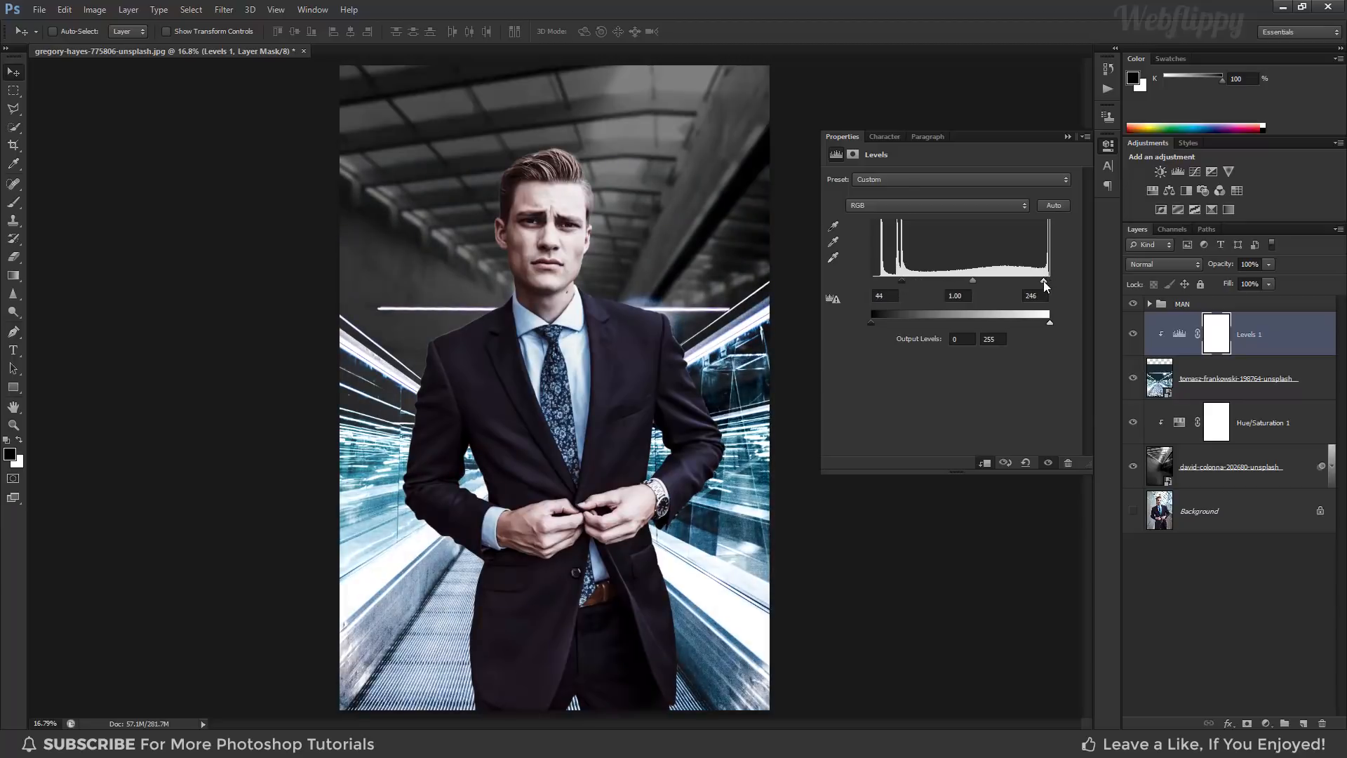
pyautogui.click(1083, 138)
pyautogui.click(1132, 332)
pyautogui.click(1133, 336)
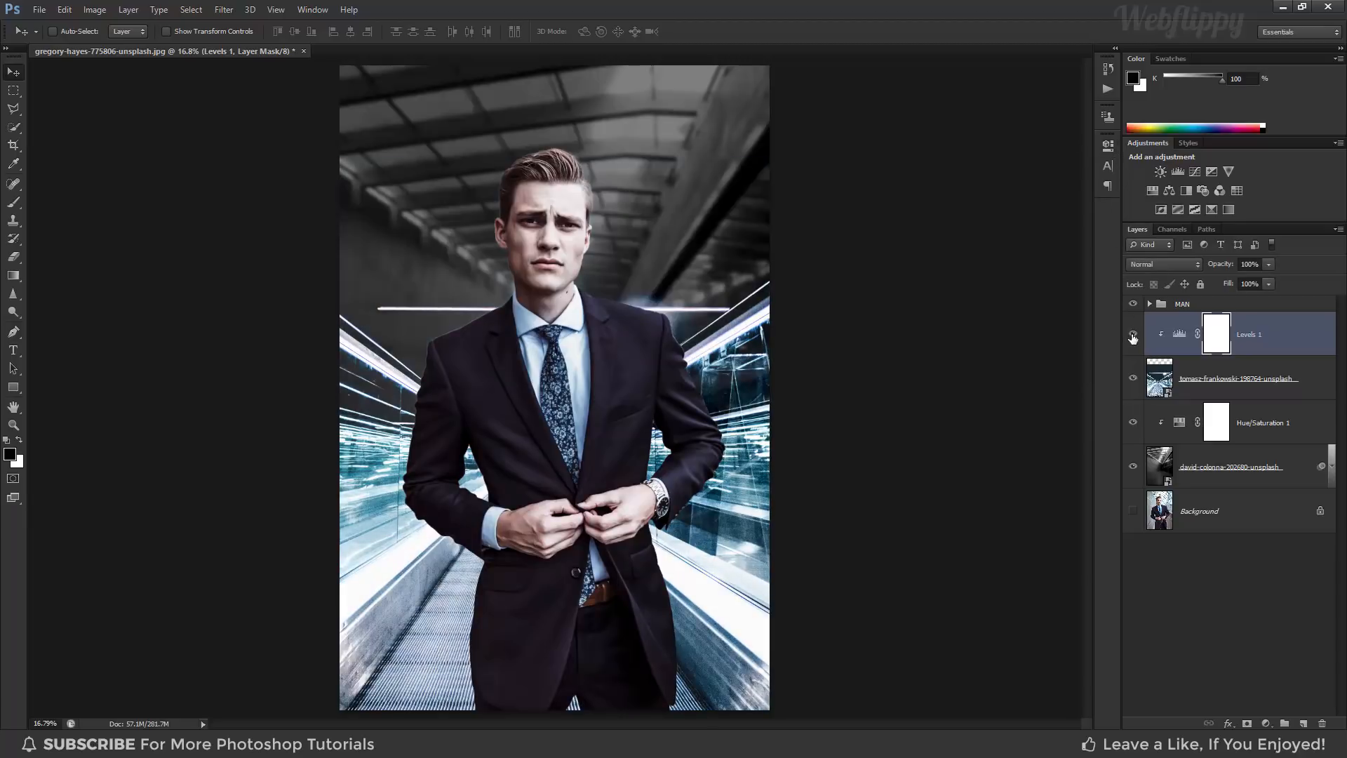
# - Add a Hue/Saturation adjustment clipped to the walkway layer and lower its saturation
pyautogui.click(1265, 723)
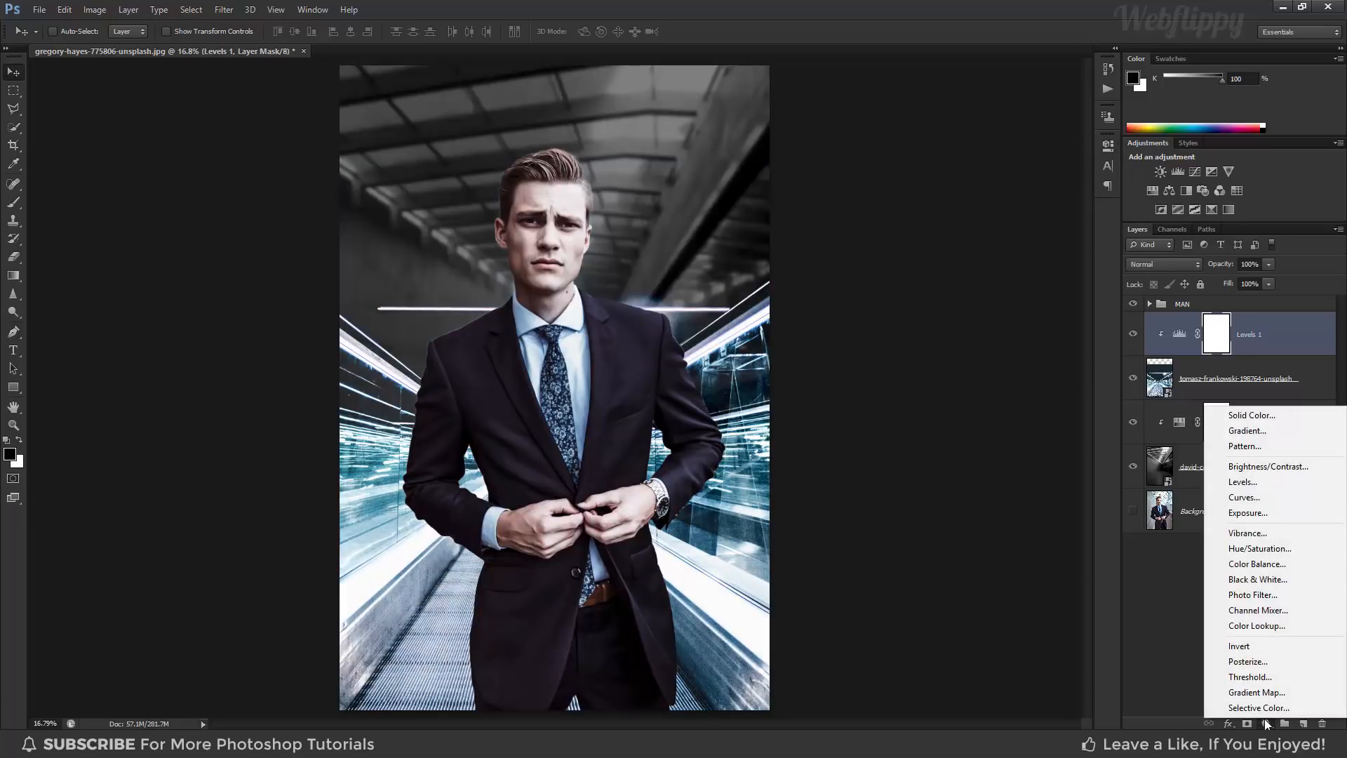
pyautogui.click(1243, 550)
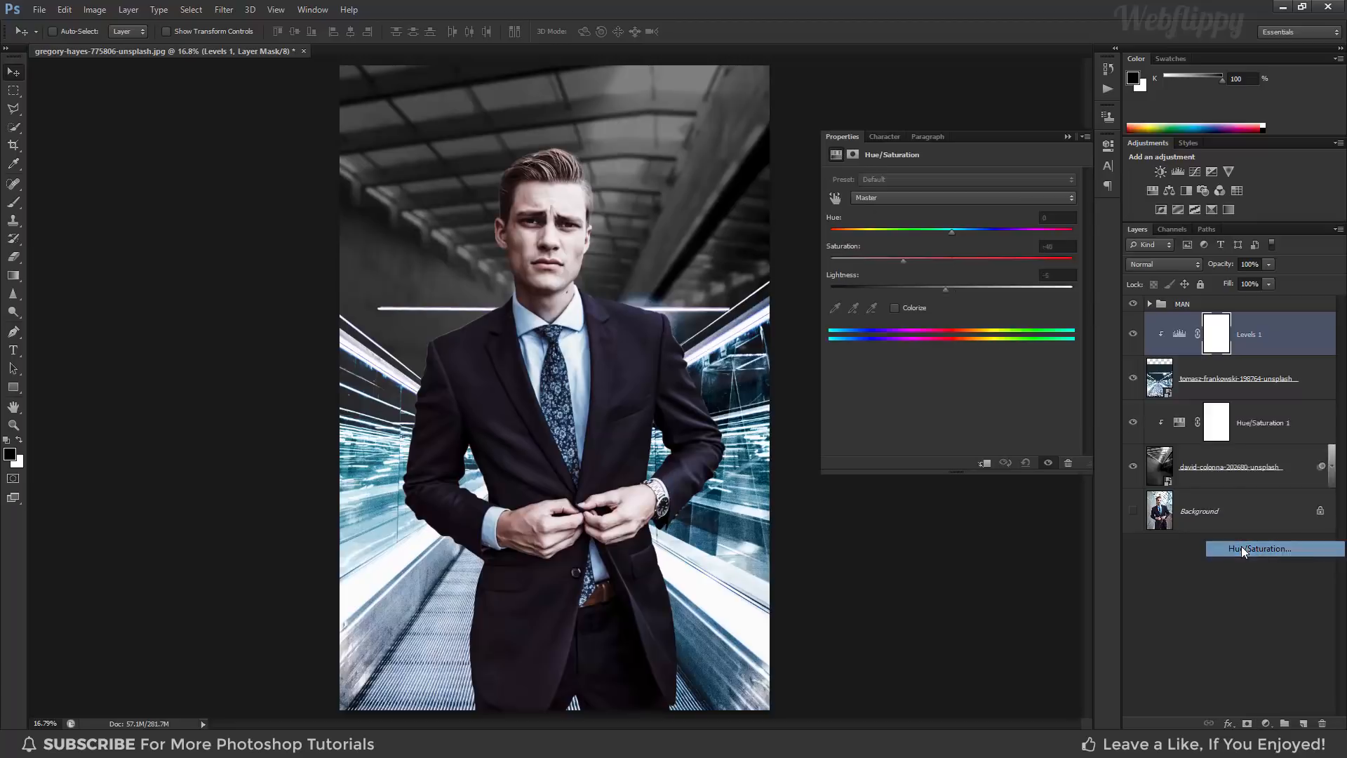
pyautogui.click(985, 464)
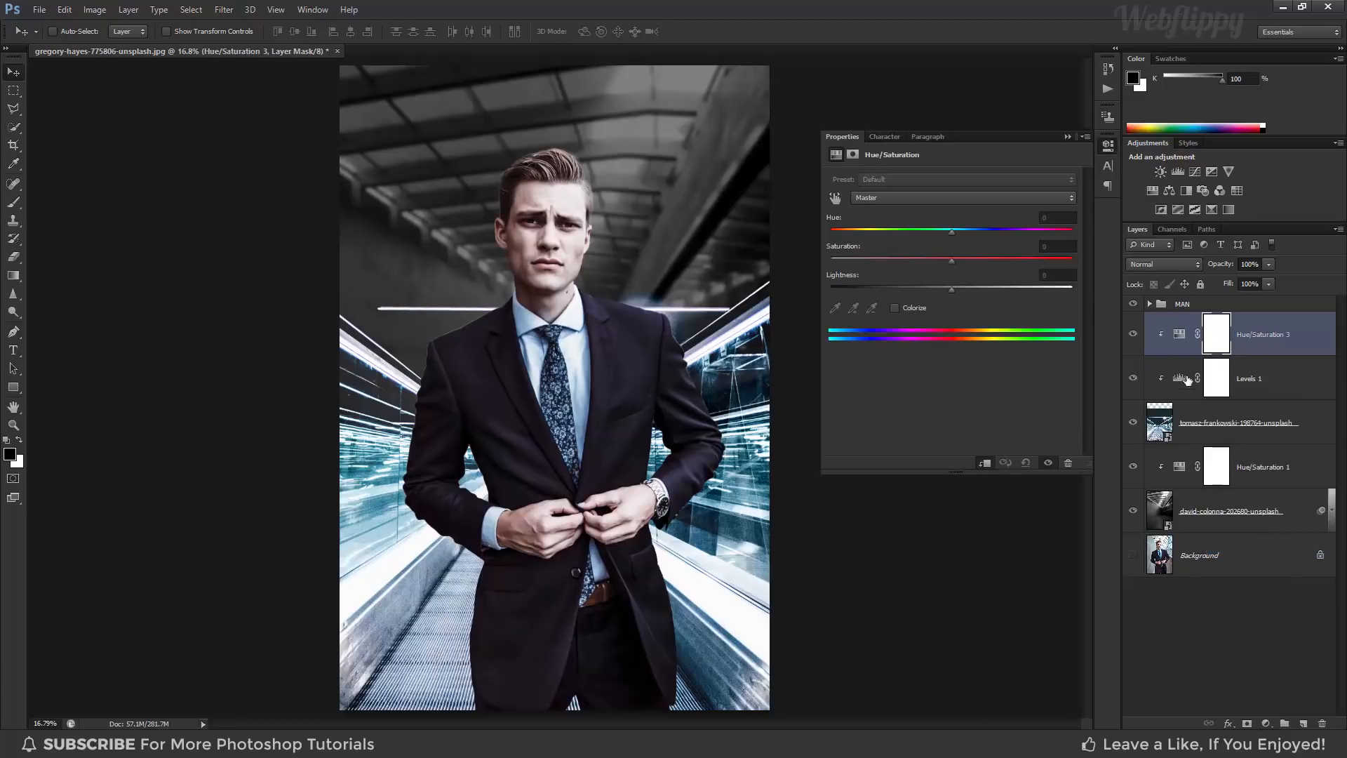
pyautogui.moveTo(941, 259); pyautogui.dragTo(904, 259)
pyautogui.click(1068, 137)
pyautogui.click(1133, 337)
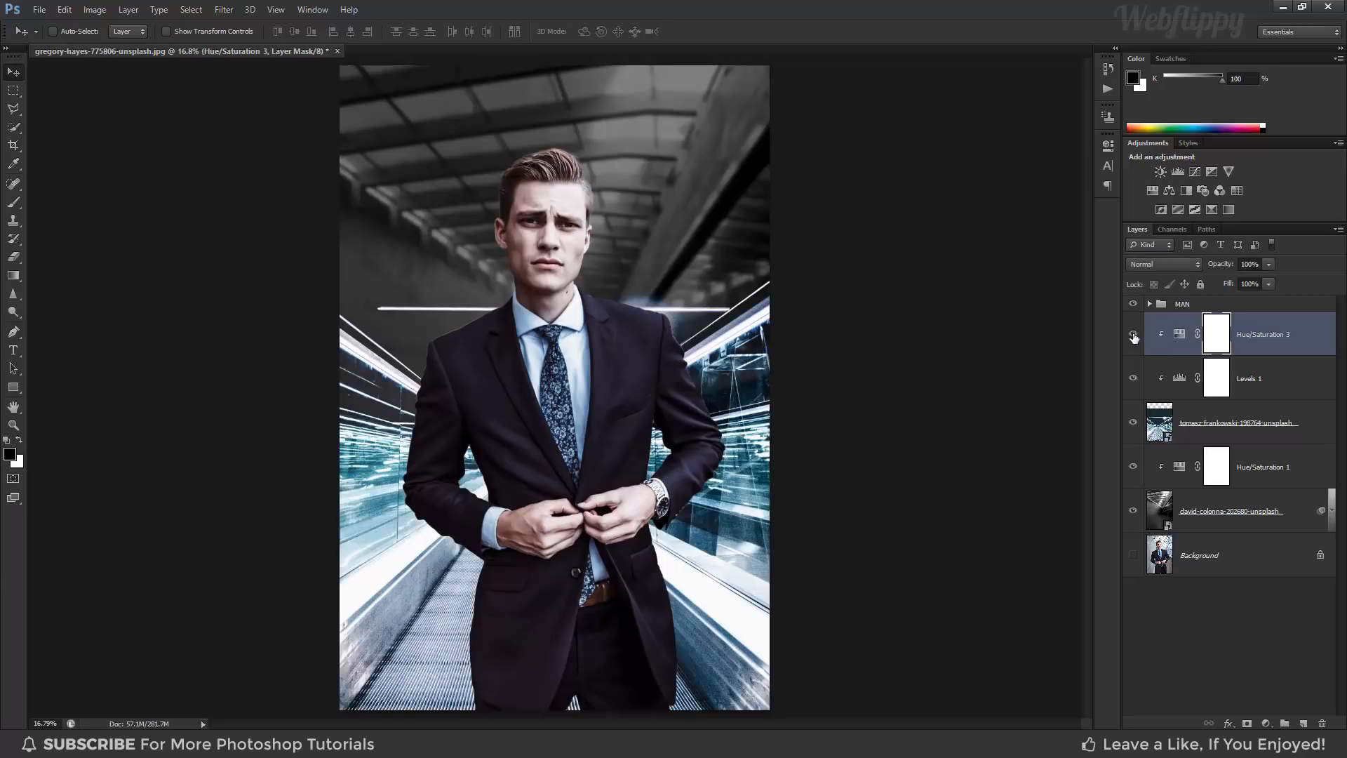
# - Group the hall and walkway photo layers with their adjustments and name the group BG
pyautogui.keyDown('shift'); pyautogui.click(1233, 515); pyautogui.keyUp('shift')
pyautogui.hotkey('ctrl', 'g')
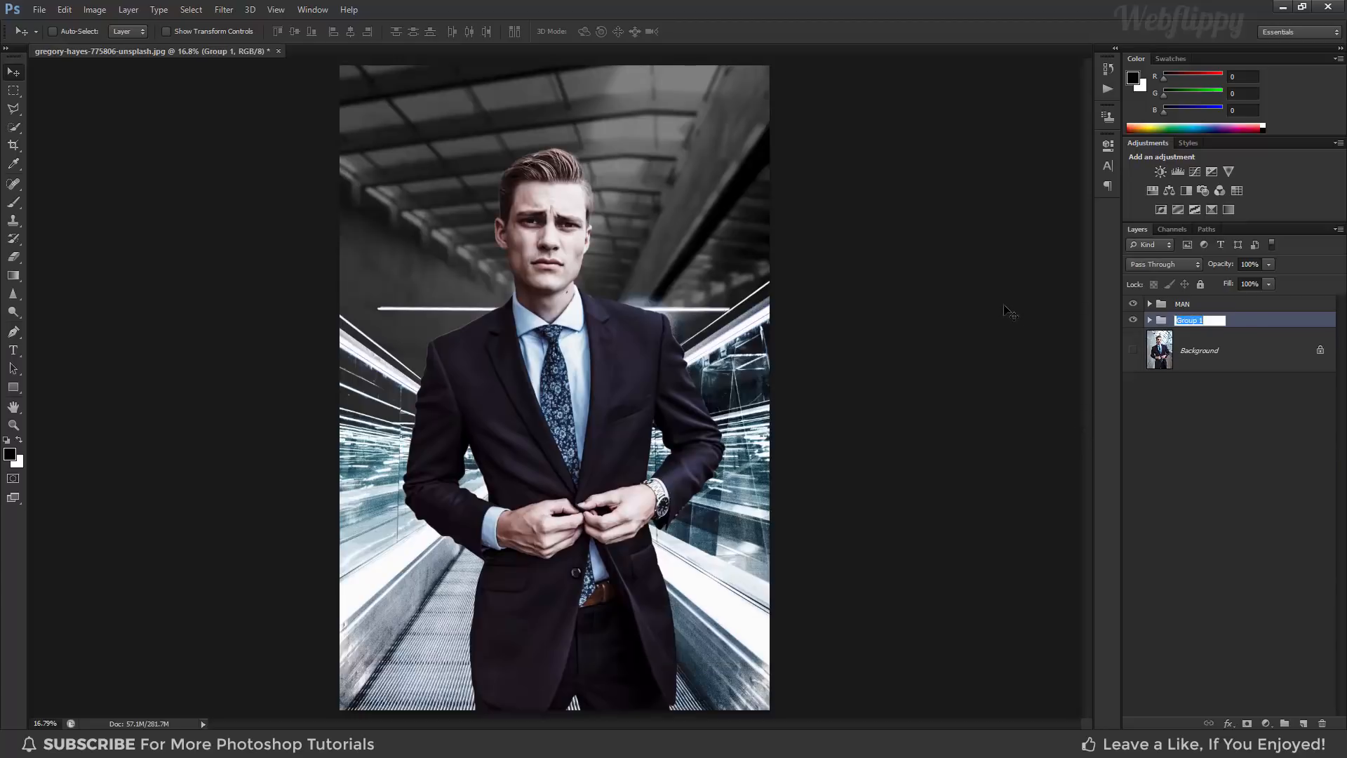
pyautogui.press('Return')
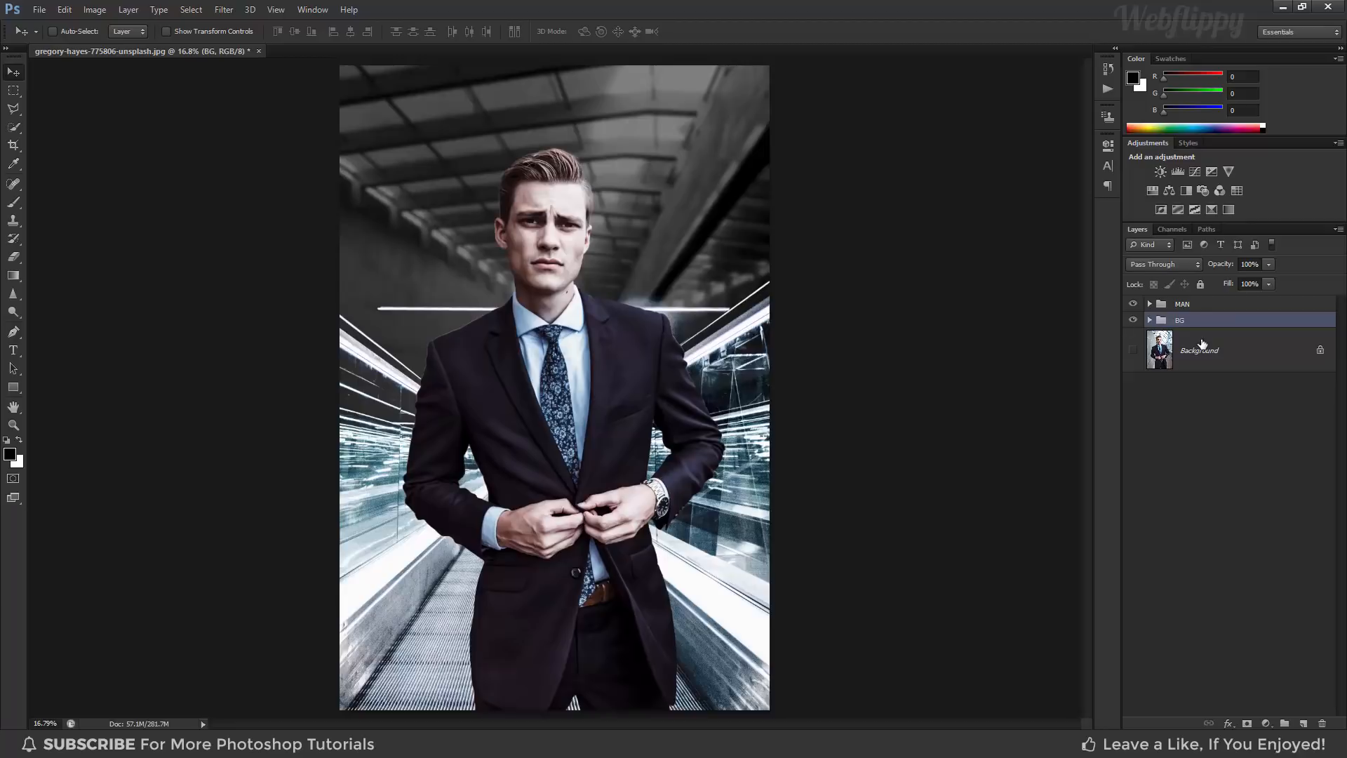
# - Hide and reshow the BG and MAN groups to compare the composite, and select the MAN group
pyautogui.click(1134, 320)
pyautogui.click(1133, 320)
pyautogui.click(1133, 304)
pyautogui.click(1133, 303)
pyautogui.click(1186, 307)
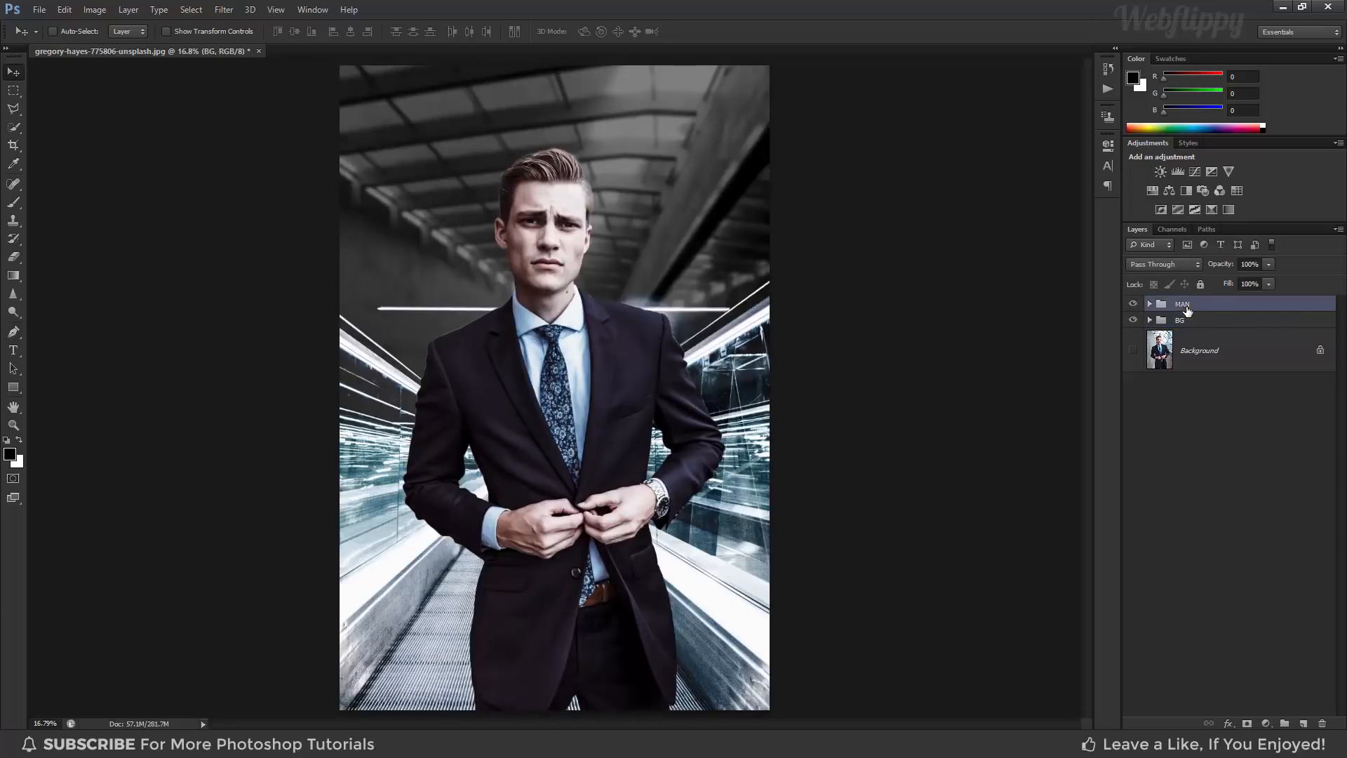
# - Place the automobile-boost-car-8775 image from the Downloads folder into the composite, enlarged to cover the lower half of the canvas
pyautogui.click(373, 743)
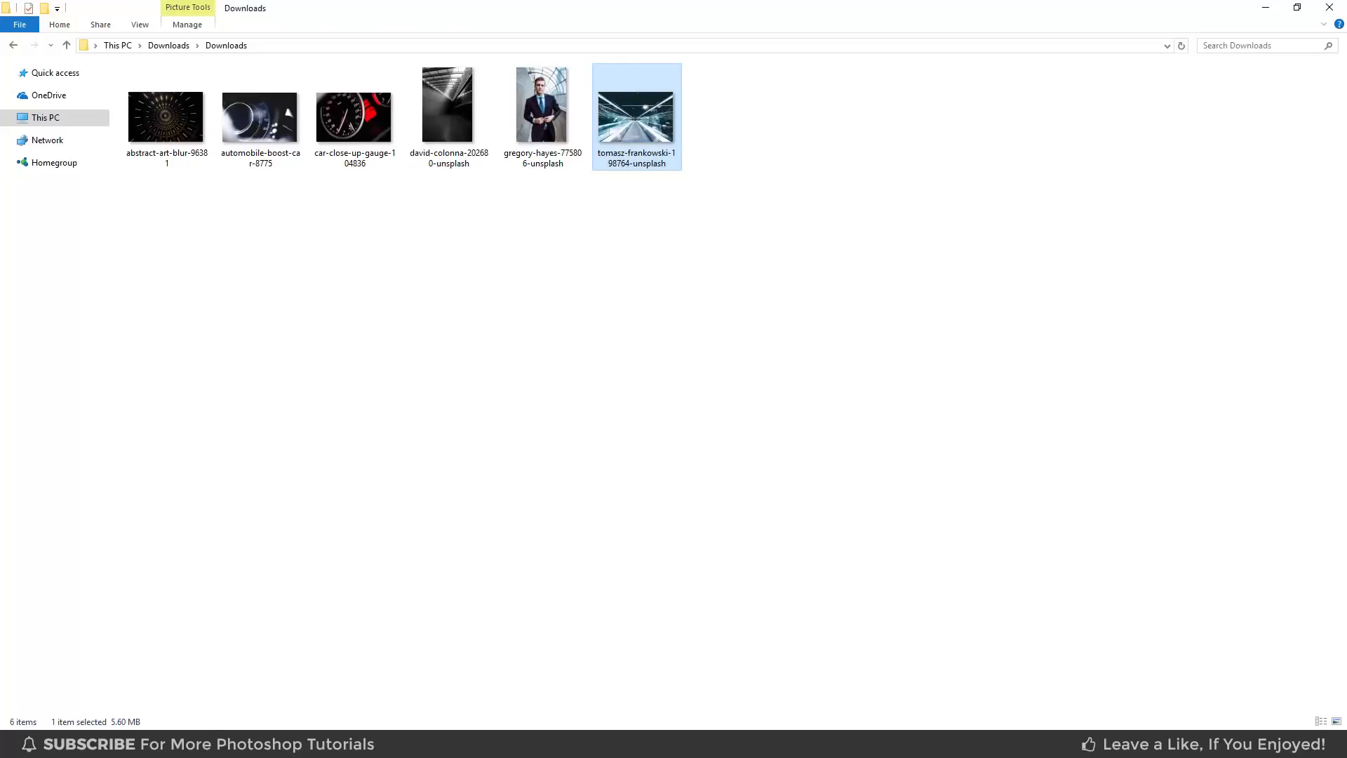
pyautogui.moveTo(260, 118); pyautogui.dragTo(677, 576)
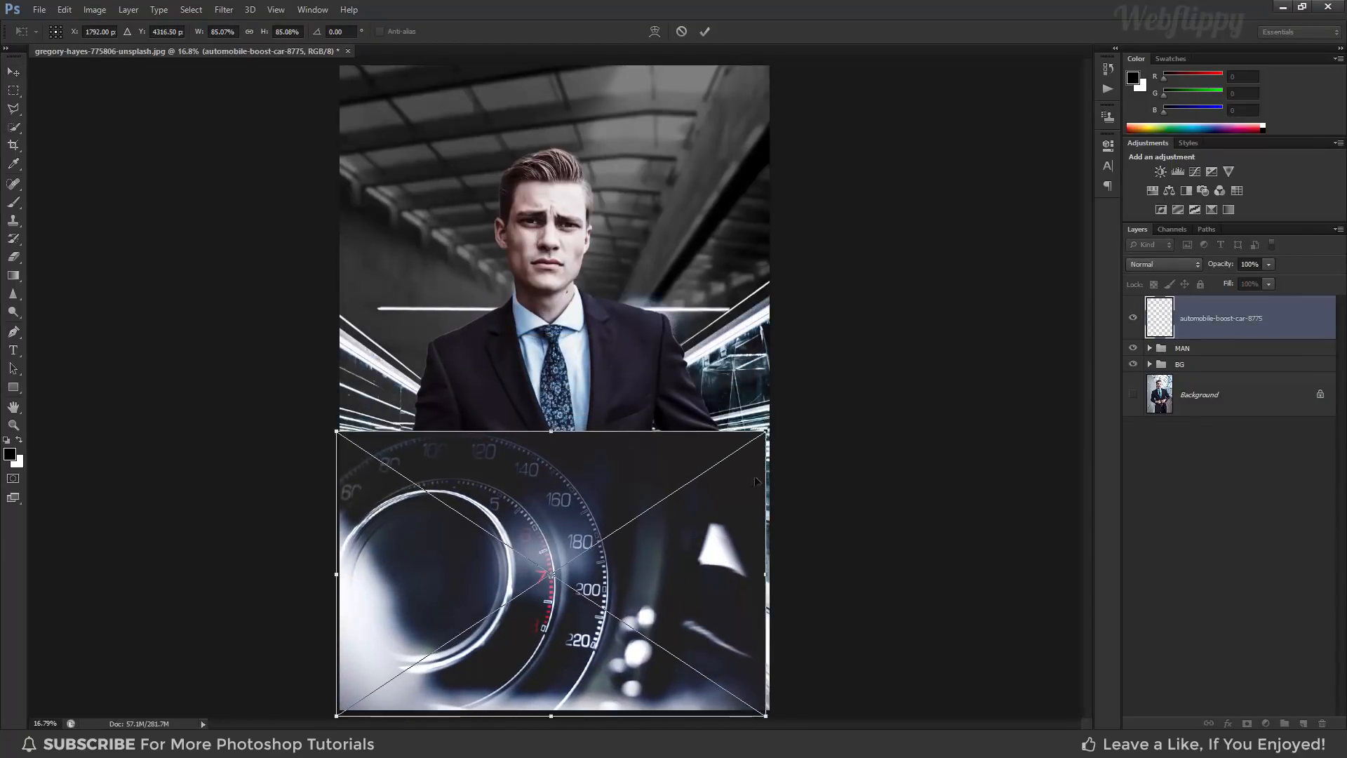
pyautogui.press('shift')
pyautogui.moveTo(767, 431); pyautogui.dragTo(900, 321)
pyautogui.moveTo(790, 528); pyautogui.dragTo(661, 522)
pyautogui.click(709, 32)
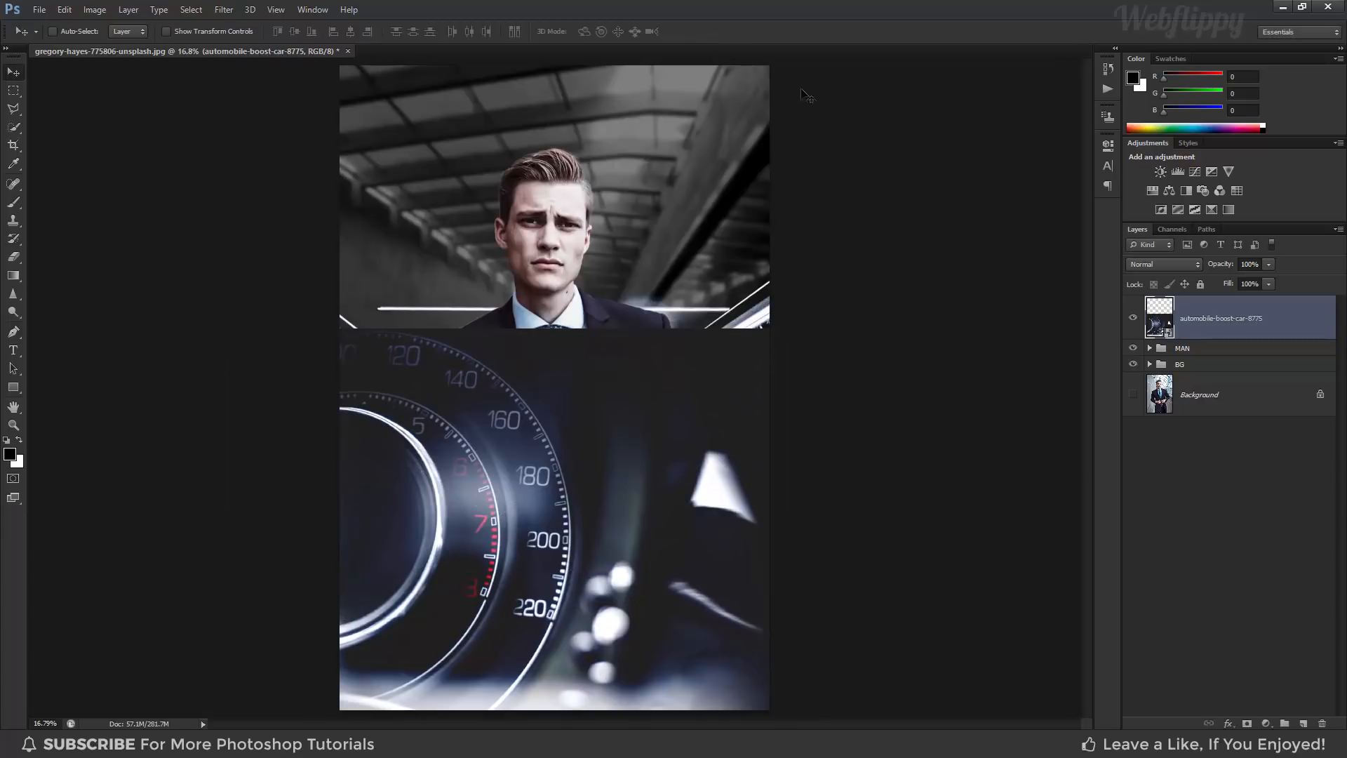
# - Set the automobile-boost-car-8775 layer to Screen blending and scale it to about 114%, with the dial over the man's lower body
pyautogui.click(1133, 264)
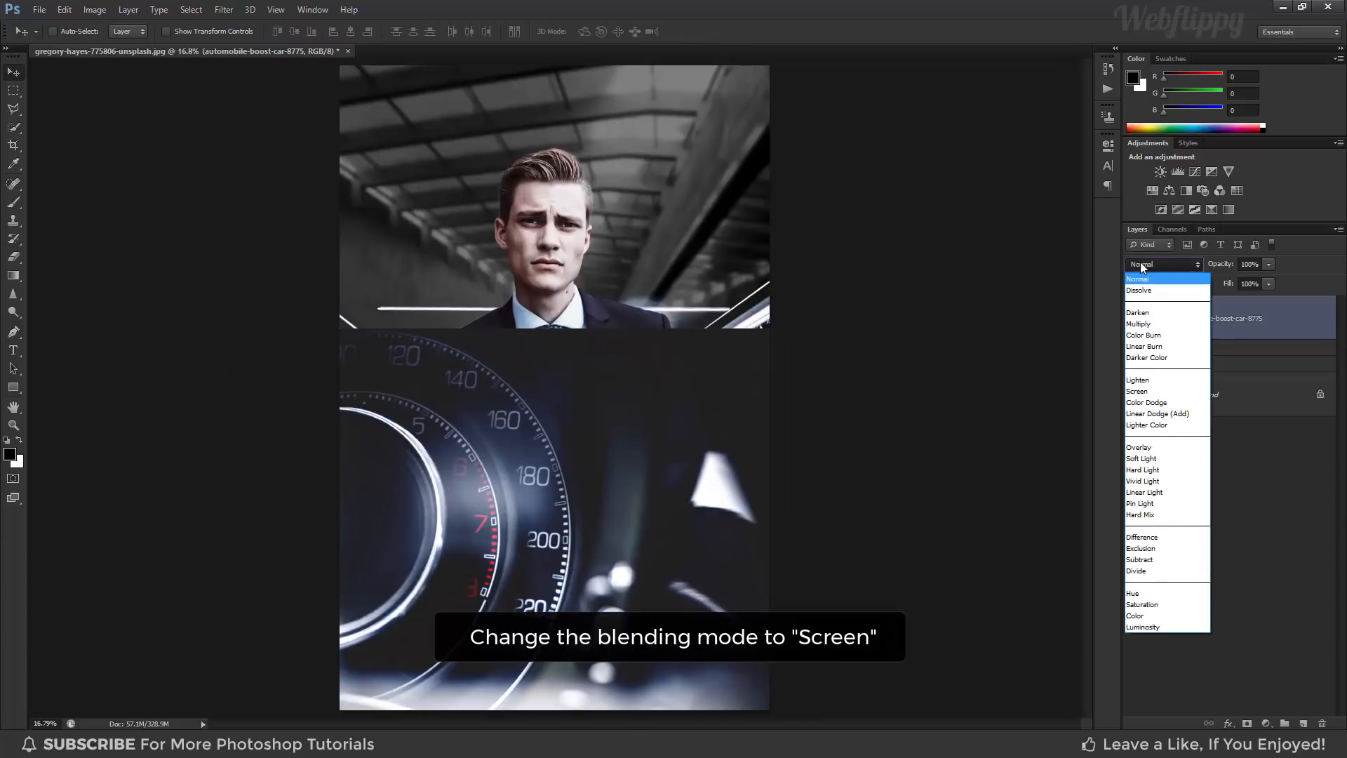
pyautogui.click(1137, 392)
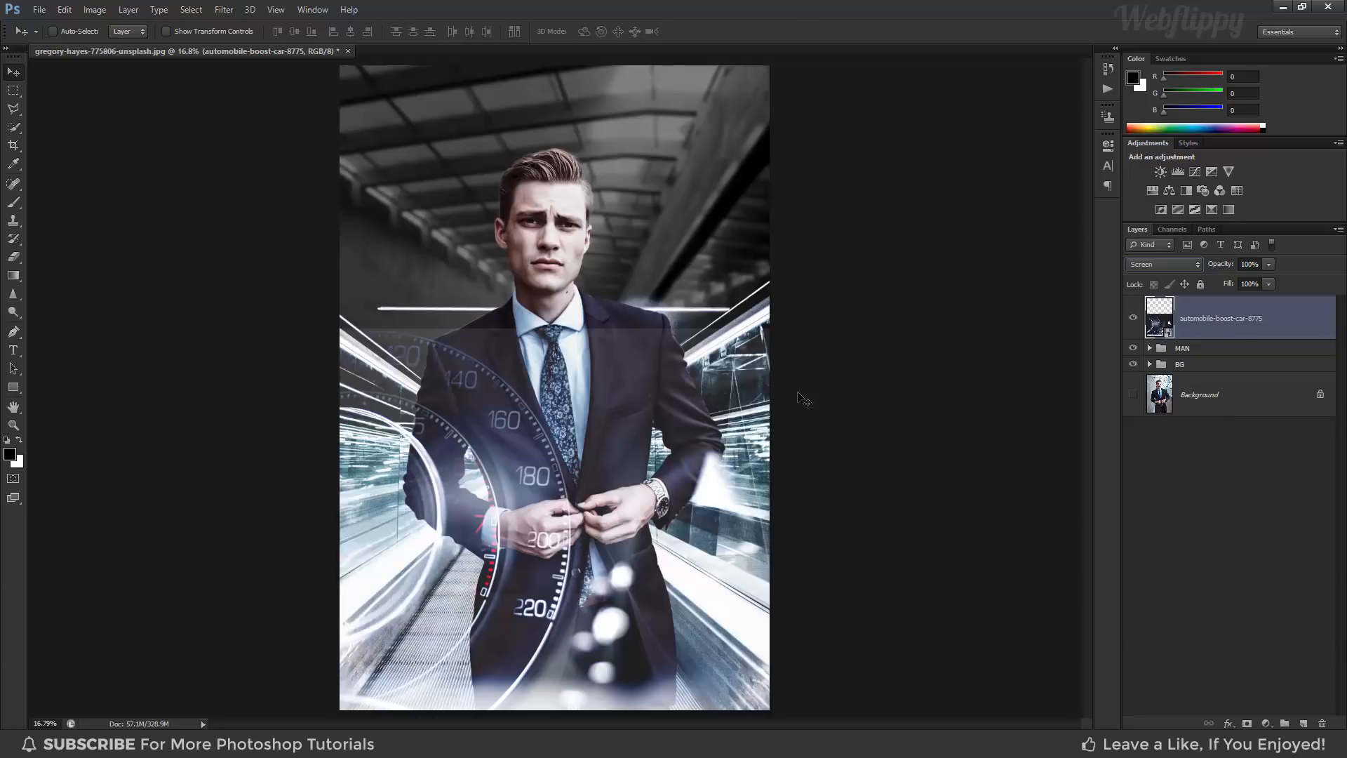
pyautogui.hotkey('ctrl', 't')
pyautogui.moveTo(770, 328); pyautogui.dragTo(800, 336)
pyautogui.moveTo(692, 489)
pyautogui.mouseDown()
pyautogui.moveTo(709, 495)
pyautogui.moveTo(693, 499)
pyautogui.mouseUp()
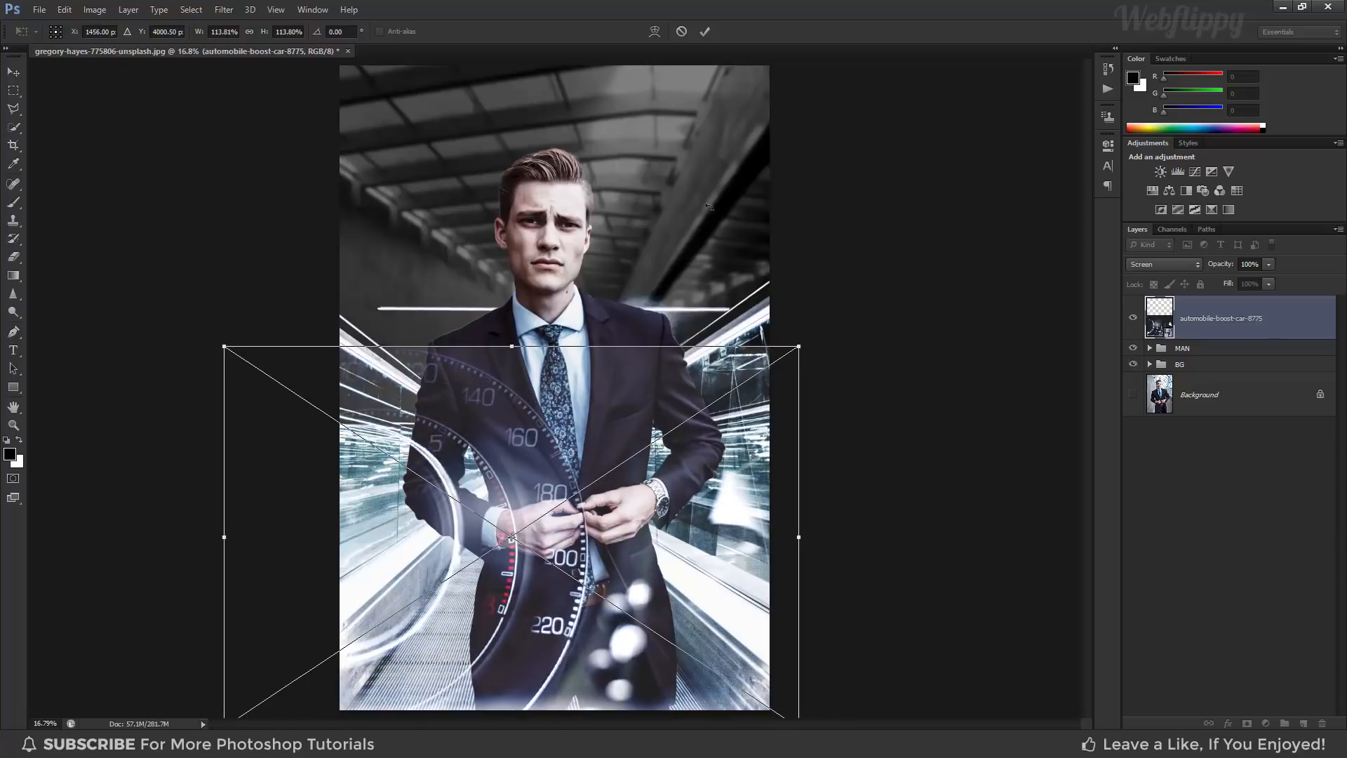
pyautogui.click(709, 34)
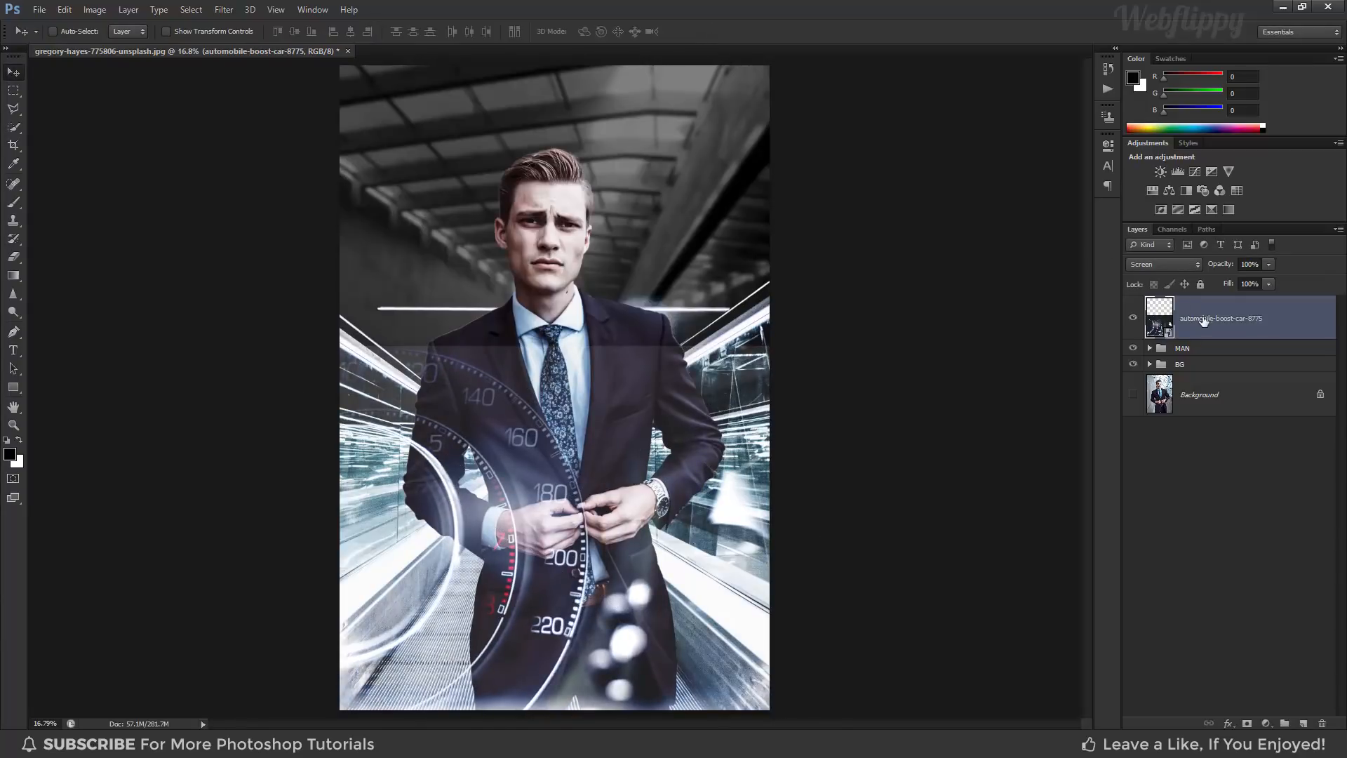
# - Add a Levels adjustment clipped to the automobile-boost-car-8775 layer with black input 38 and white input 175, and compare before and after
pyautogui.click(1265, 723)
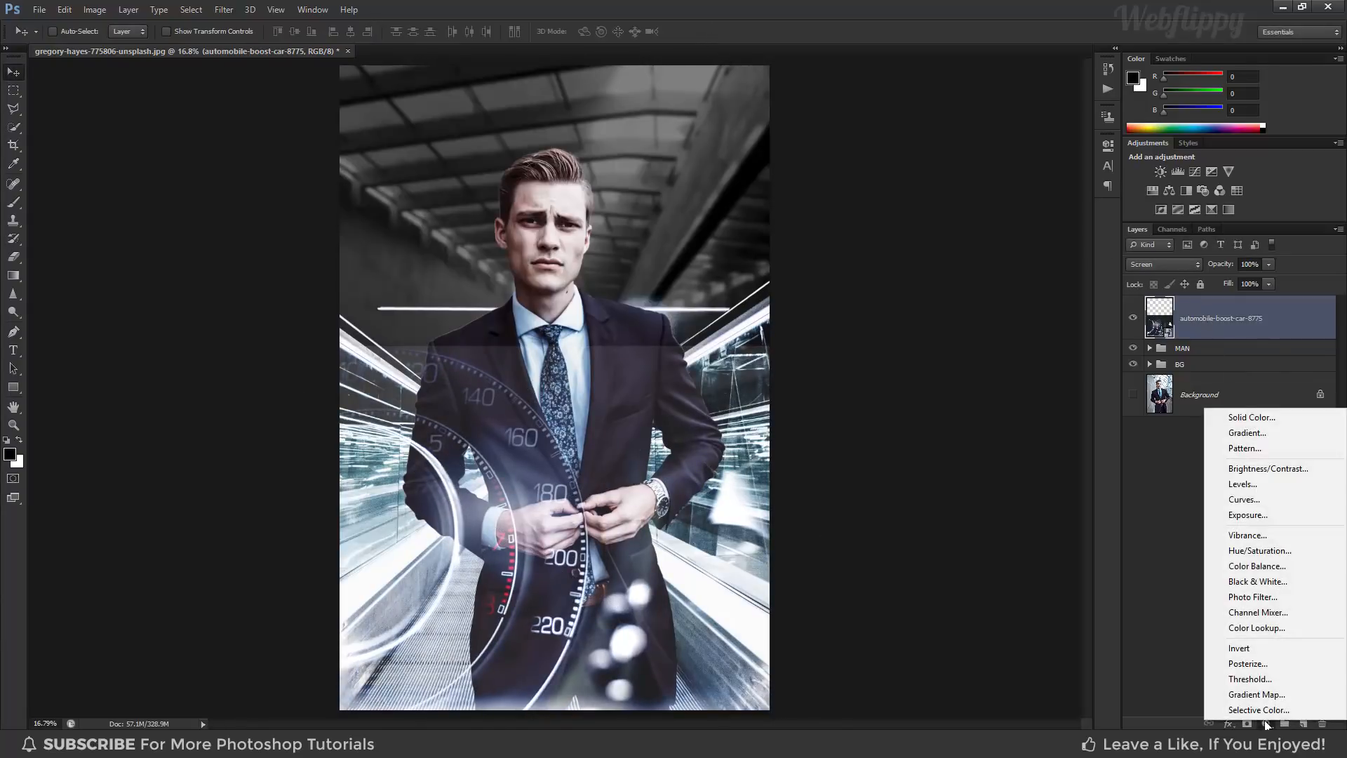
pyautogui.click(1261, 483)
pyautogui.click(984, 464)
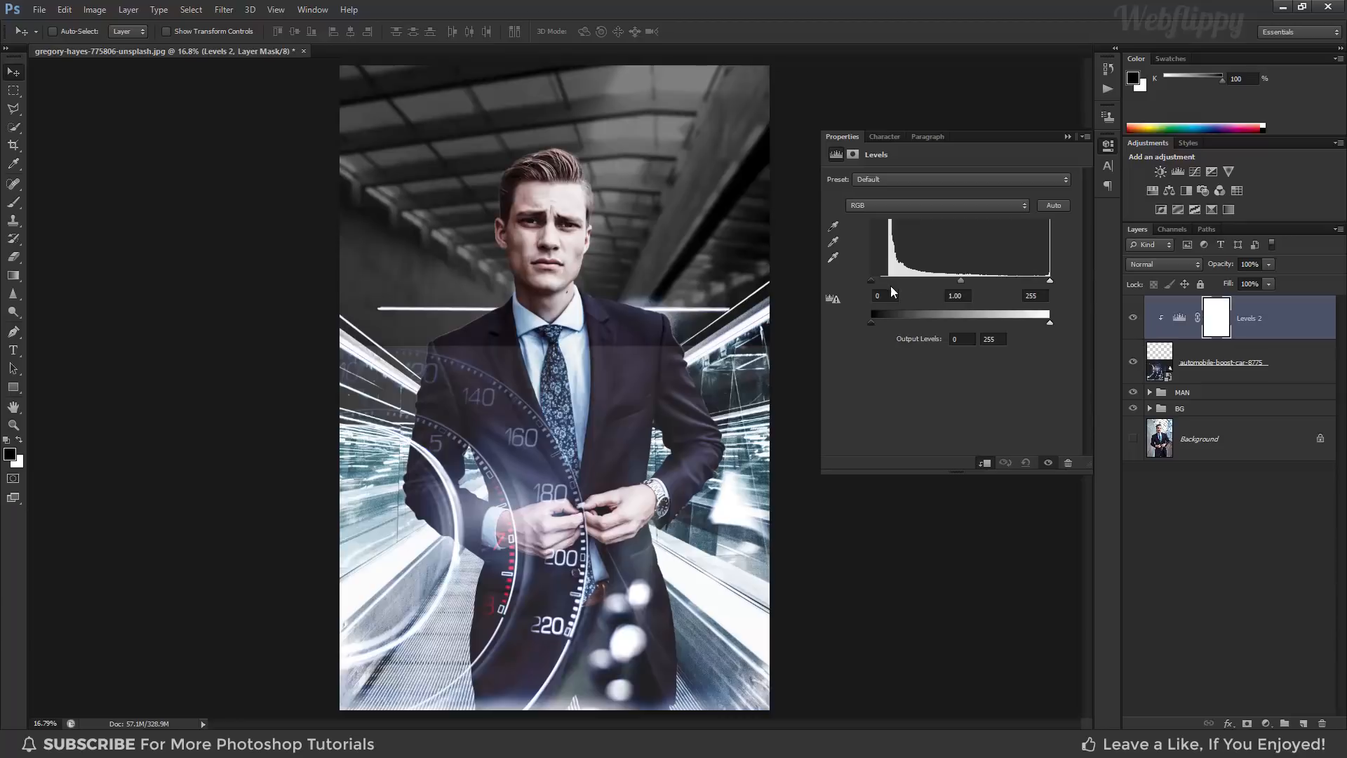
pyautogui.moveTo(874, 281)
pyautogui.mouseDown()
pyautogui.moveTo(909, 283)
pyautogui.moveTo(882, 288)
pyautogui.moveTo(894, 291)
pyautogui.mouseUp()
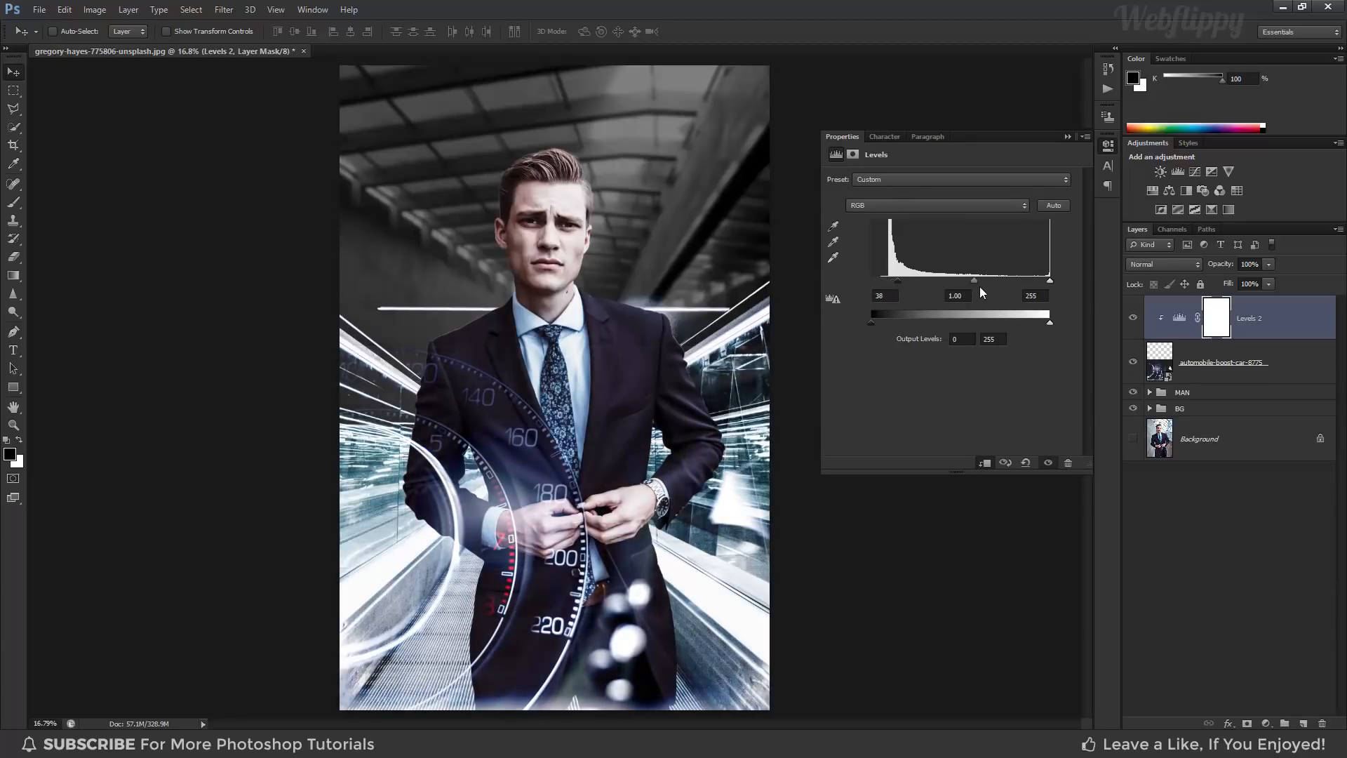
pyautogui.moveTo(1048, 281); pyautogui.dragTo(1001, 282)
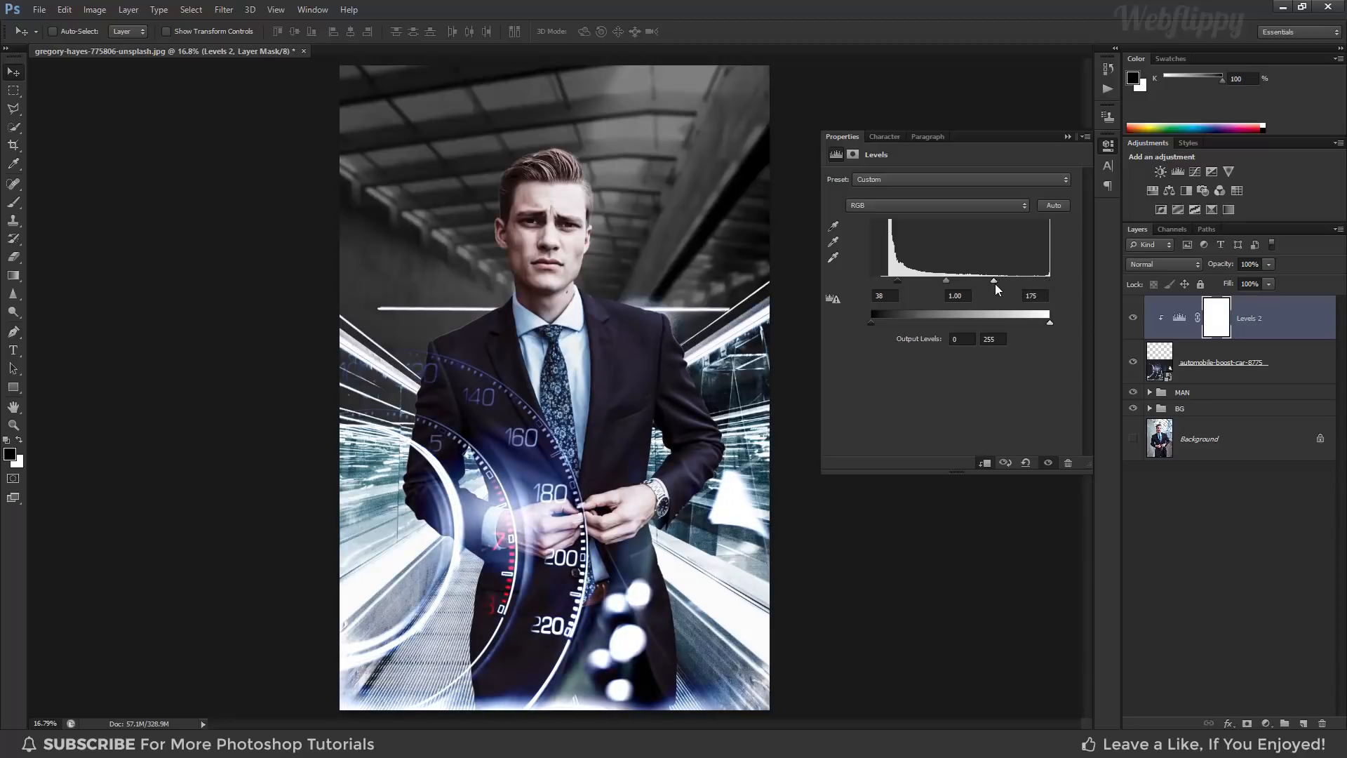
pyautogui.click(1067, 136)
pyautogui.click(1132, 318)
pyautogui.click(1132, 318)
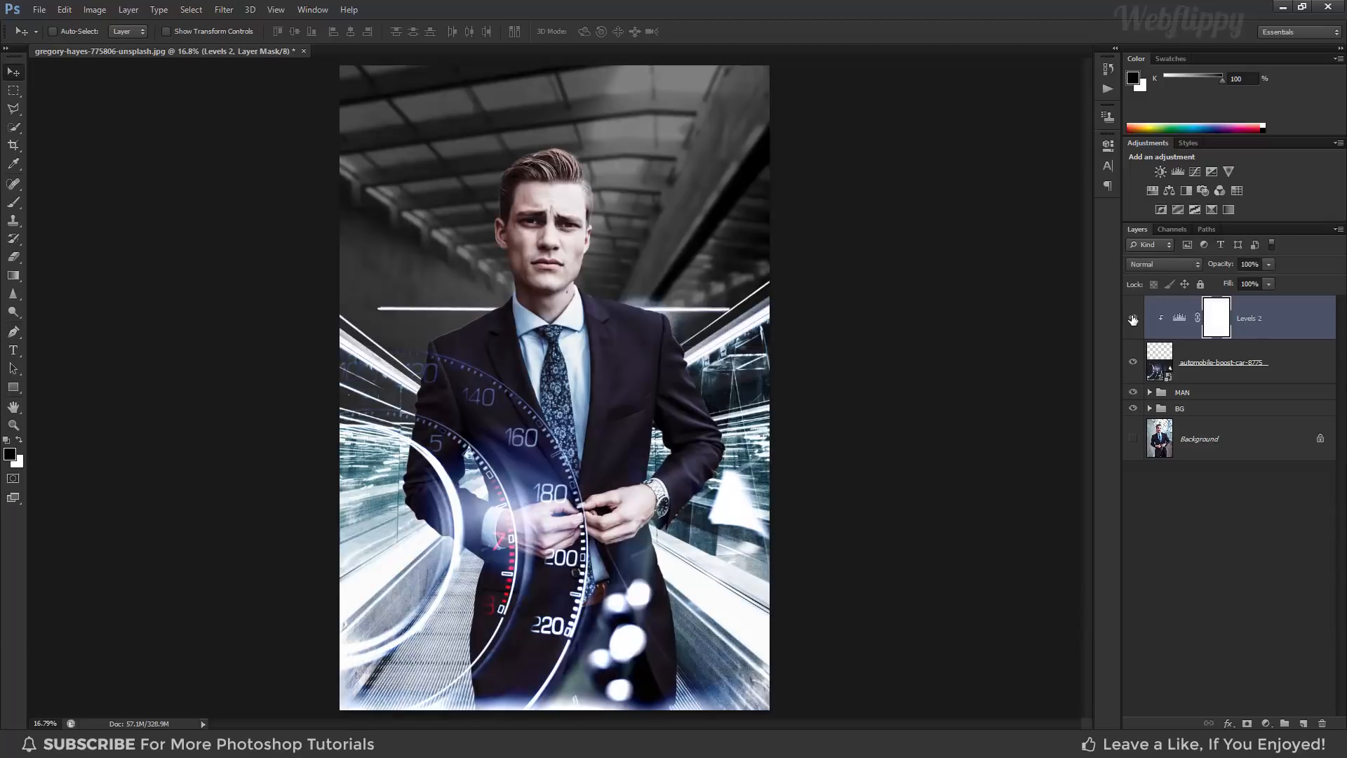
# - Place the car-close-up-gauge-104836 image from the Downloads folder above the other layers and set its blending mode to Screen
pyautogui.hotkey('alt', 'Tab')
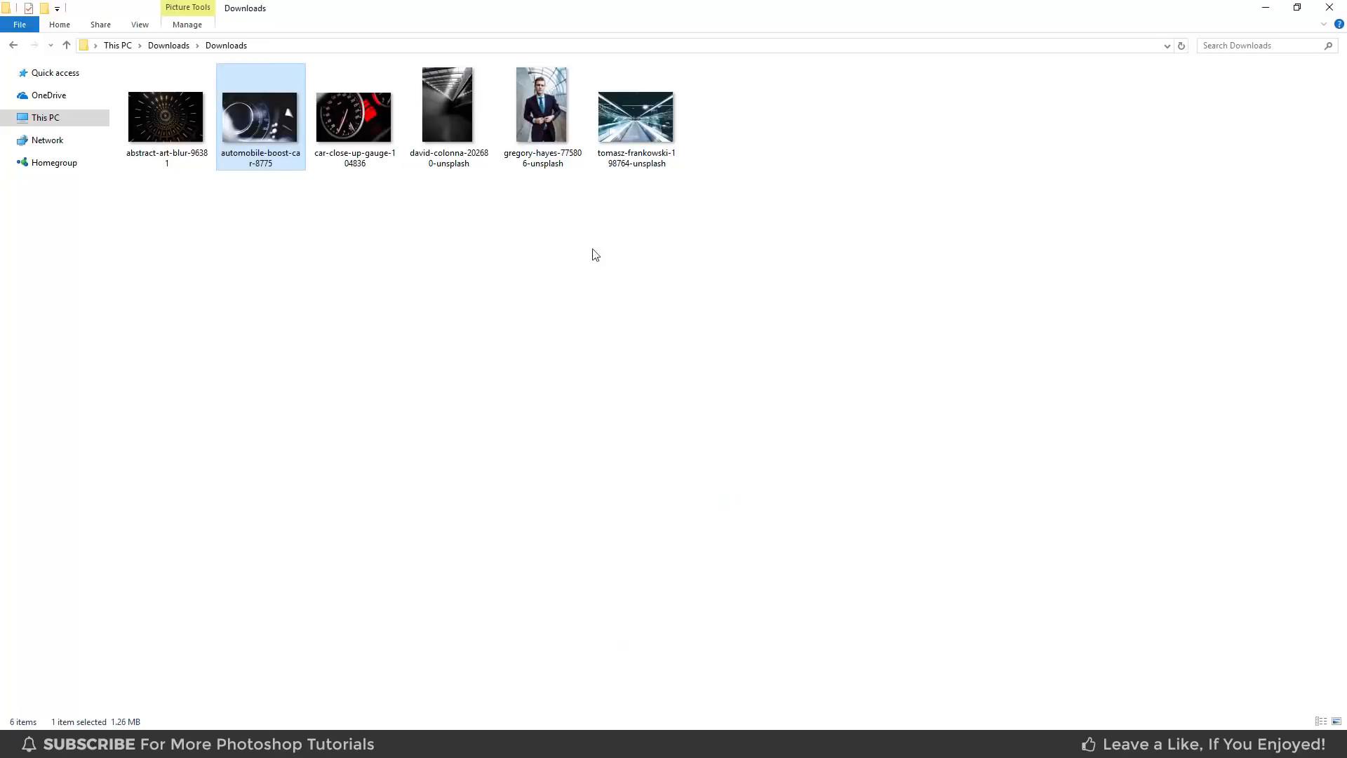
pyautogui.moveTo(354, 117); pyautogui.dragTo(670, 333)
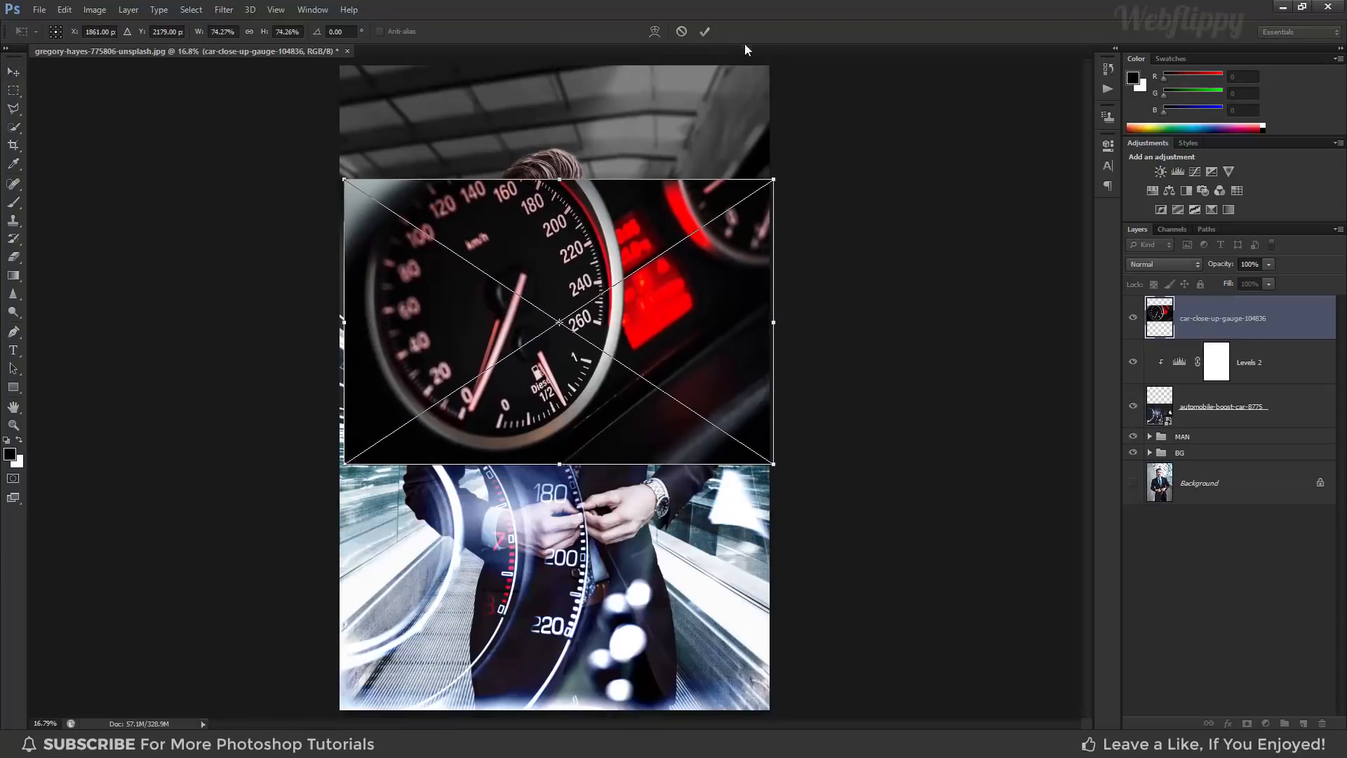
pyautogui.click(706, 31)
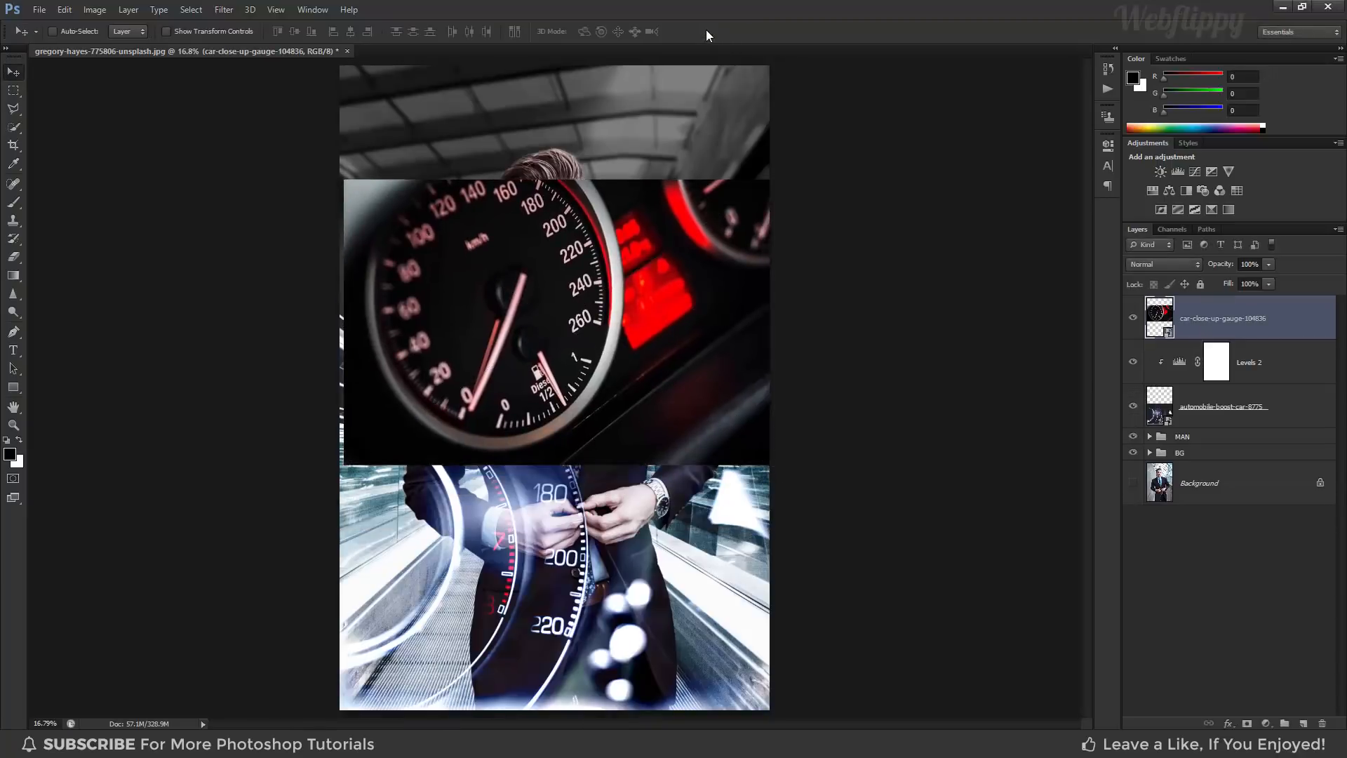
pyautogui.click(1143, 265)
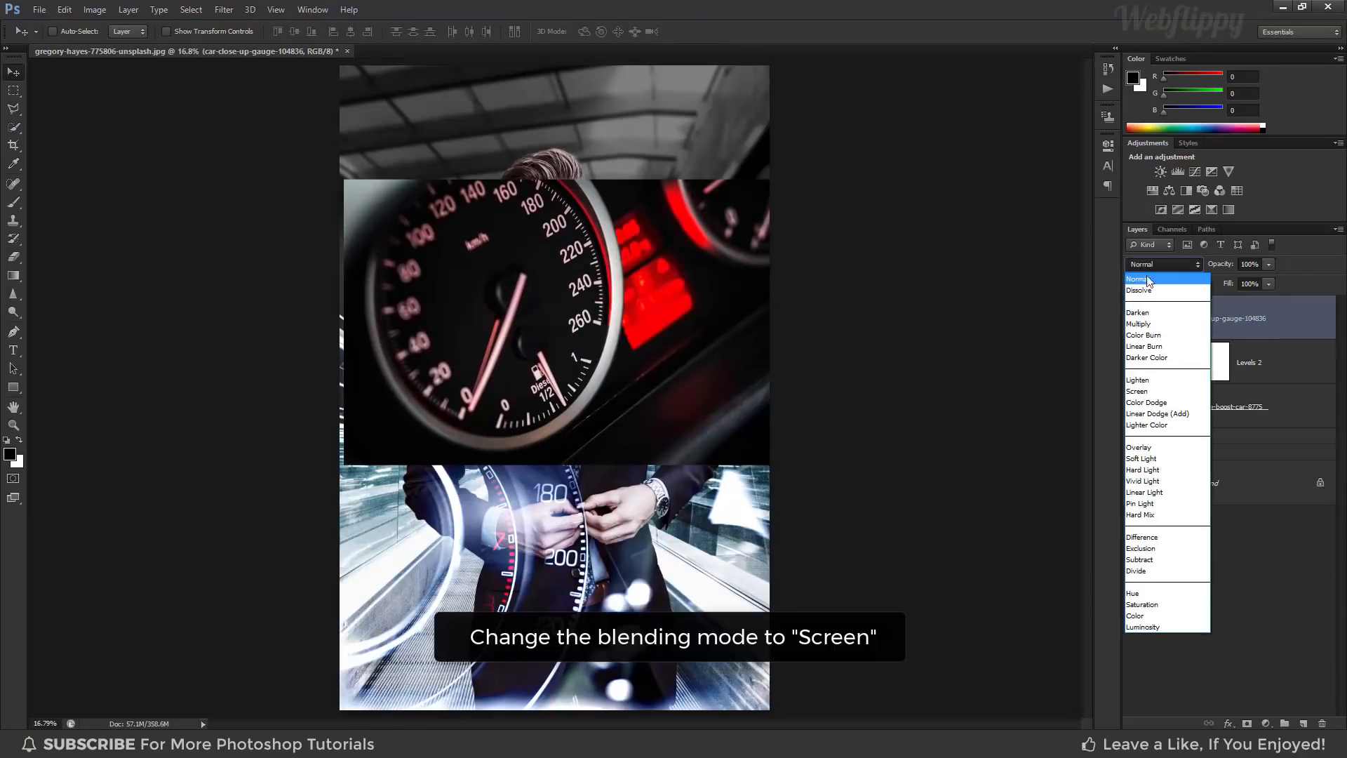
pyautogui.click(1164, 392)
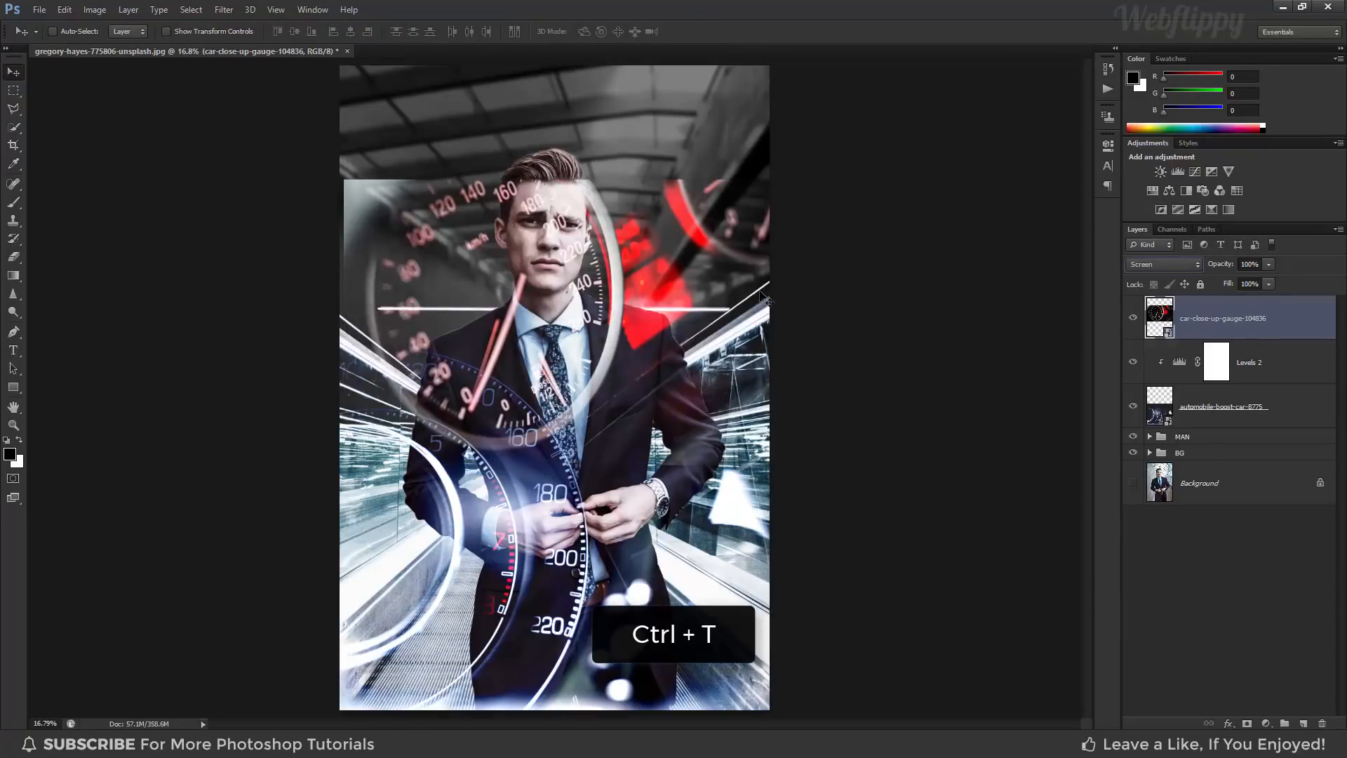
# - Rotate the car-close-up-gauge-104836 layer 90°, scale it to about 42% and move it into the canvas's upper-right corner
pyautogui.hotkey('ctrl', 't')
pyautogui.moveTo(811, 349); pyautogui.dragTo(558, 583)
pyautogui.moveTo(473, 529); pyautogui.dragTo(662, 320)
pyautogui.moveTo(758, 237); pyautogui.dragTo(712, 261)
pyautogui.moveTo(618, 344); pyautogui.dragTo(643, 301)
pyautogui.moveTo(691, 260)
pyautogui.mouseDown()
pyautogui.moveTo(672, 265)
pyautogui.moveTo(696, 264)
pyautogui.mouseUp()
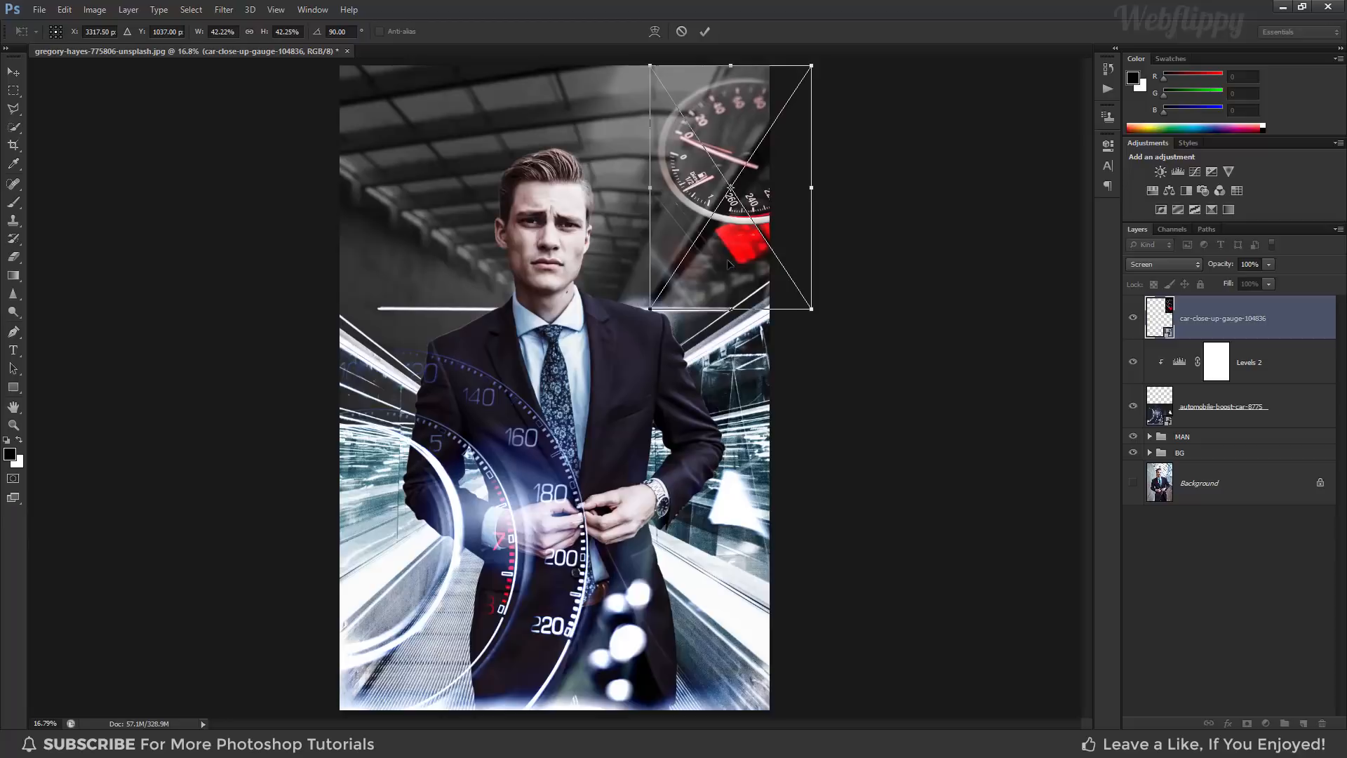
pyautogui.click(705, 32)
# - Add a layer mask to the car-close-up-gauge-104836 layer and set up a soft round brush with 0% hardness and 32% flow
pyautogui.scroll(6, 691, 205)
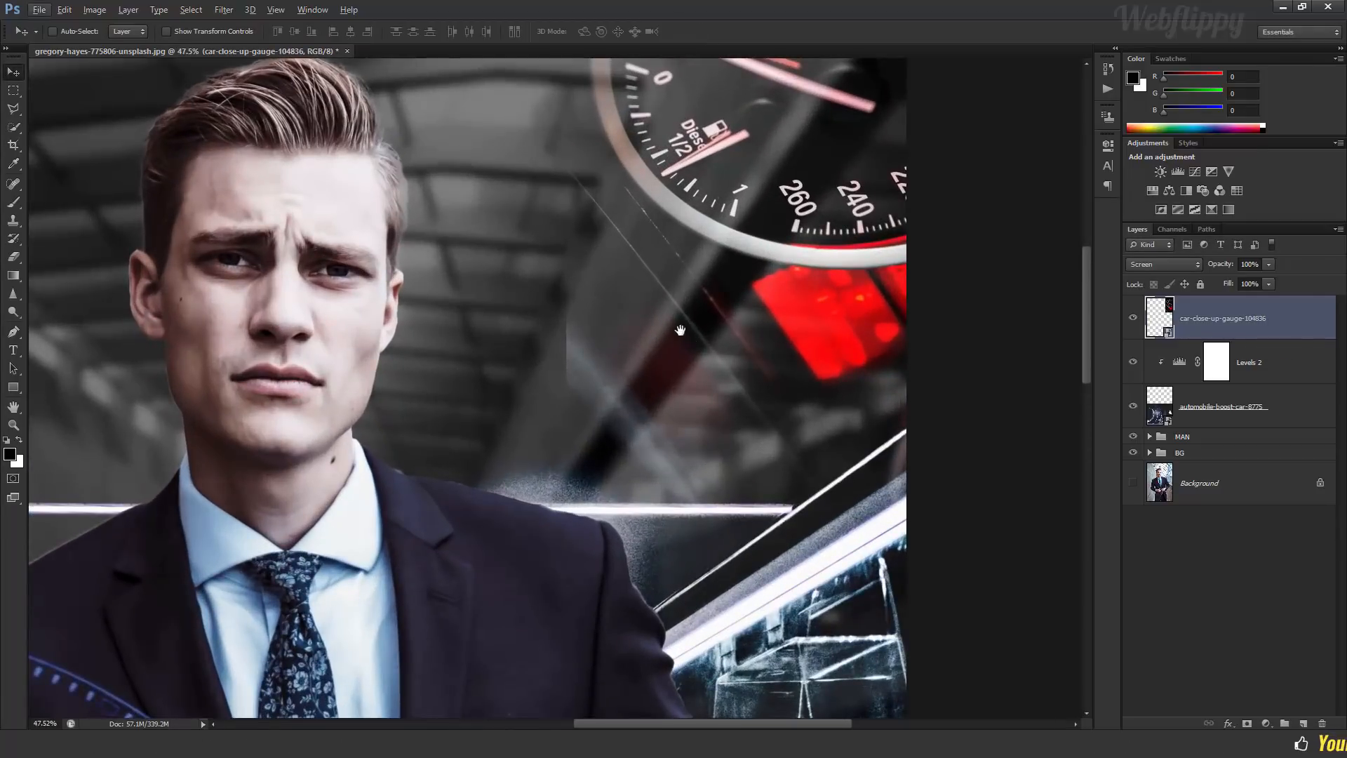
pyautogui.moveTo(679, 329); pyautogui.dragTo(645, 360)
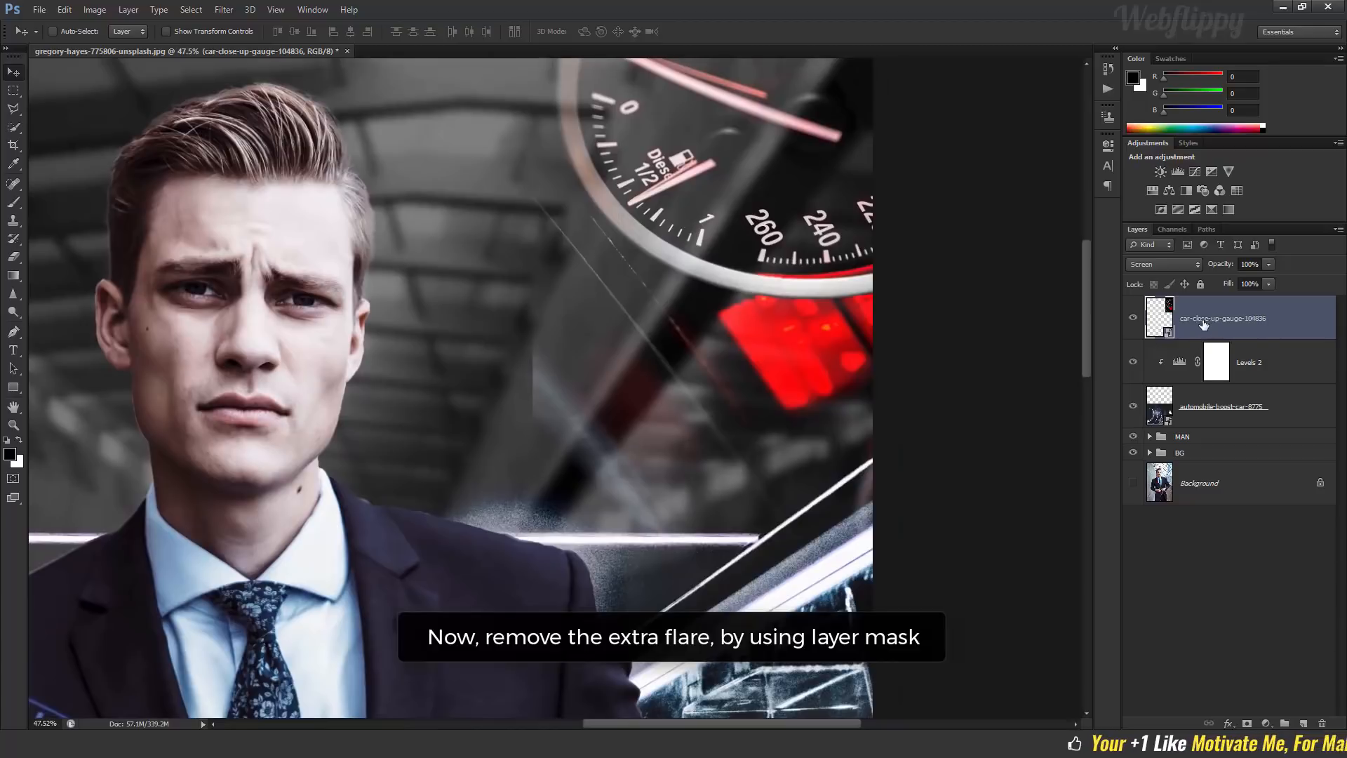
pyautogui.click(1247, 724)
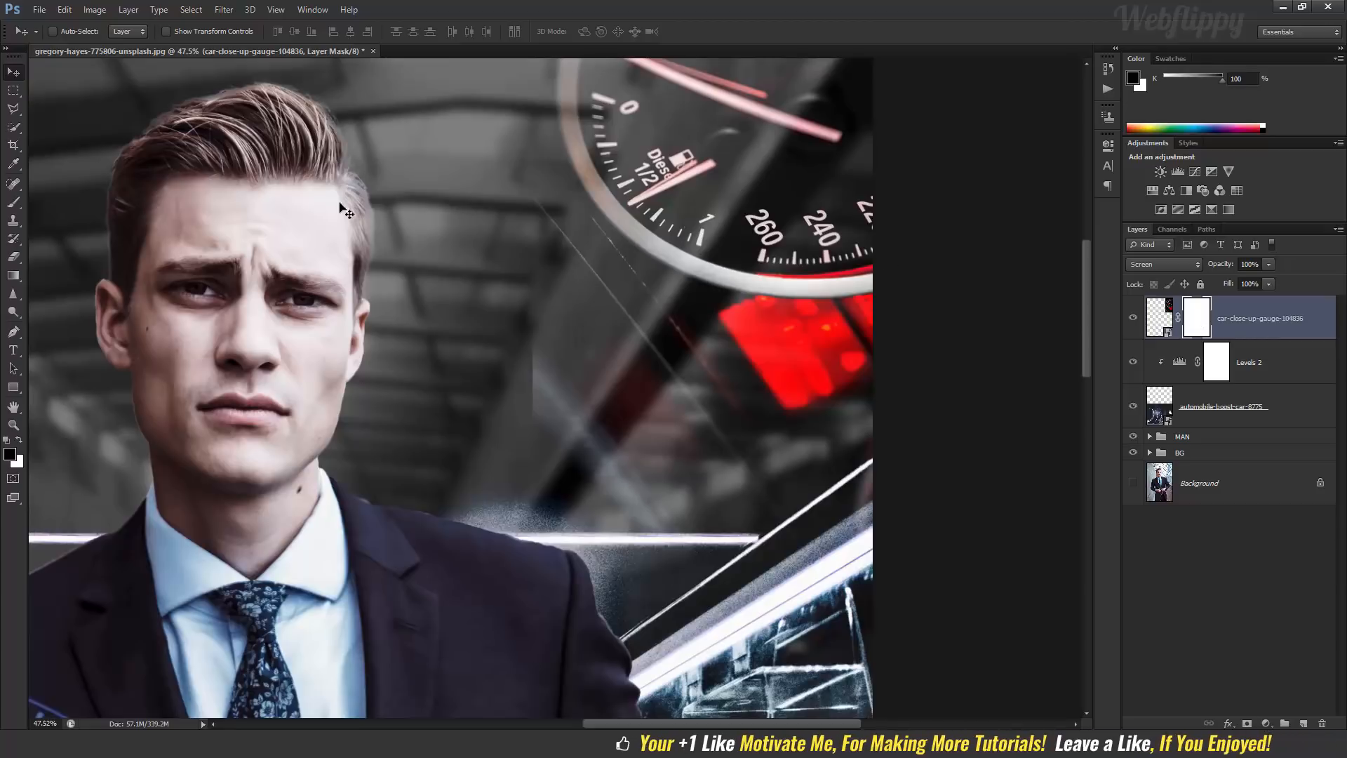
pyautogui.click(16, 202)
pyautogui.click(45, 202)
pyautogui.click(57, 31)
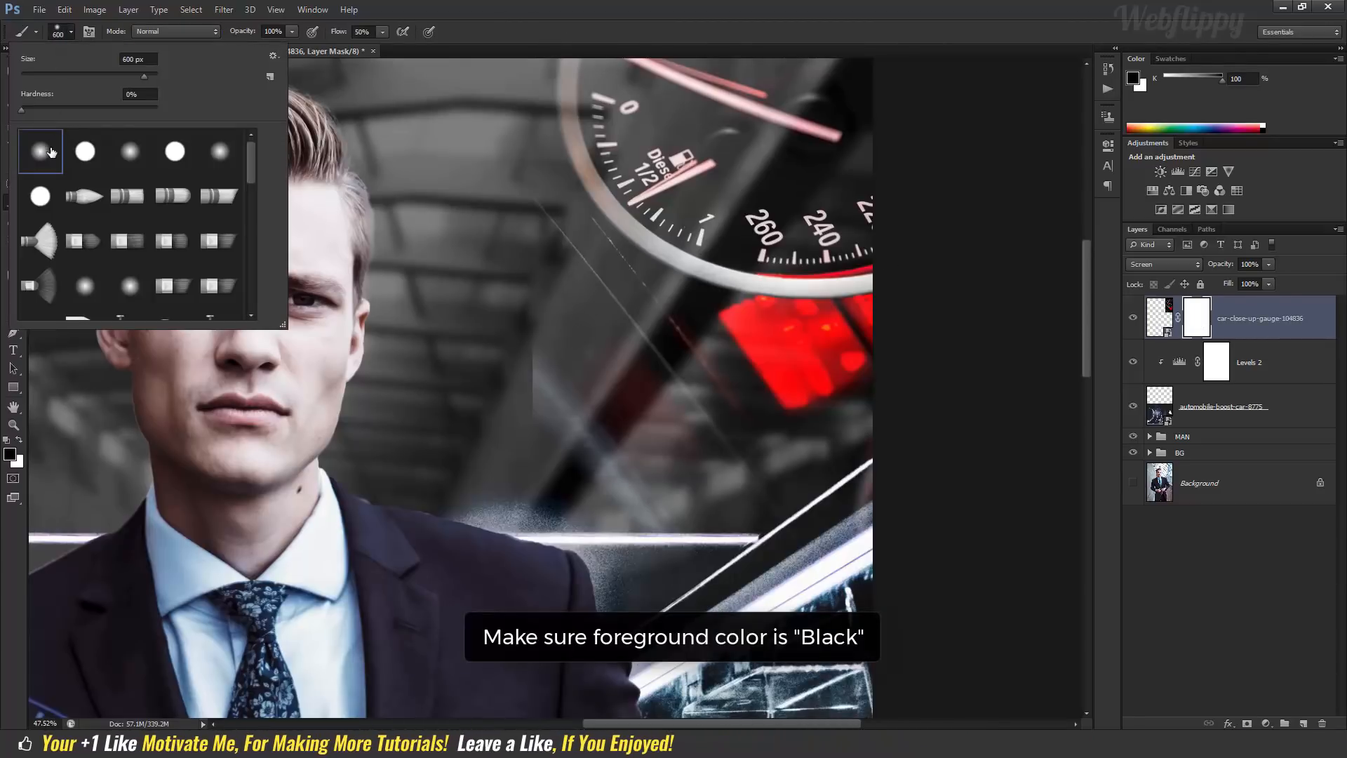
pyautogui.click(73, 32)
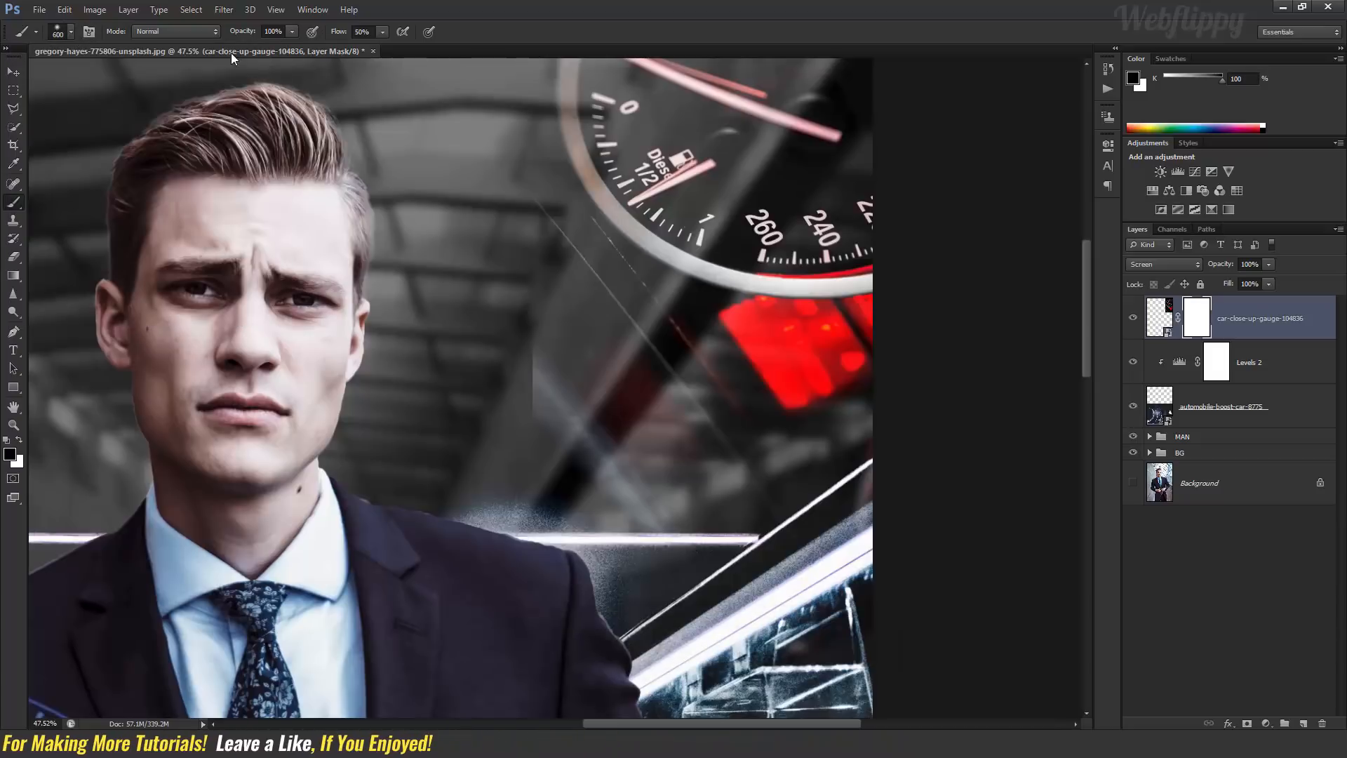
pyautogui.click(383, 32)
pyautogui.moveTo(381, 45); pyautogui.dragTo(371, 49)
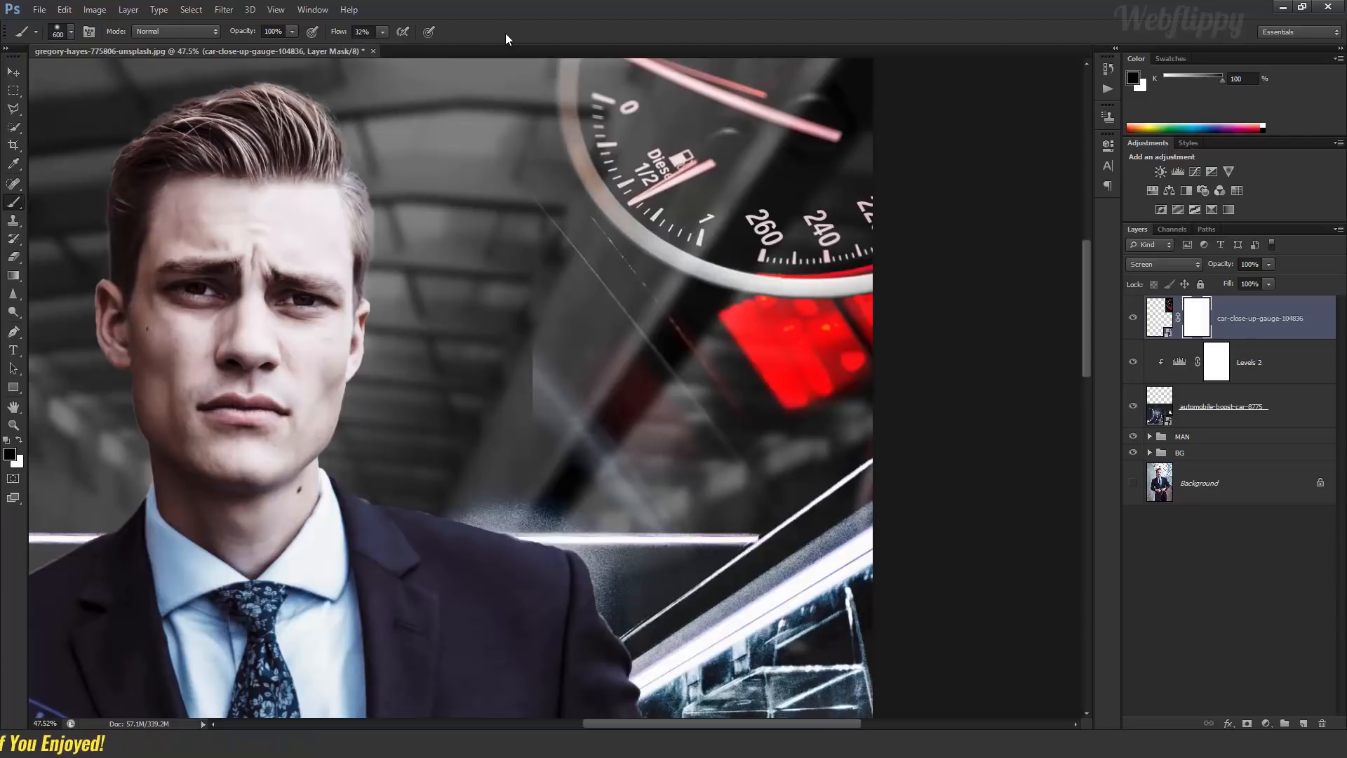
# - Paint black on the gauge layer's mask to remove the extra flare and hard edges beside the dial, and compare the layer's visibility
pyautogui.press('[')
pyautogui.press('[')
pyautogui.press('[')
pyautogui.press('[')
pyautogui.press('[')
pyautogui.press('[')
pyautogui.press('[')
pyautogui.press('[')
pyautogui.press('[')
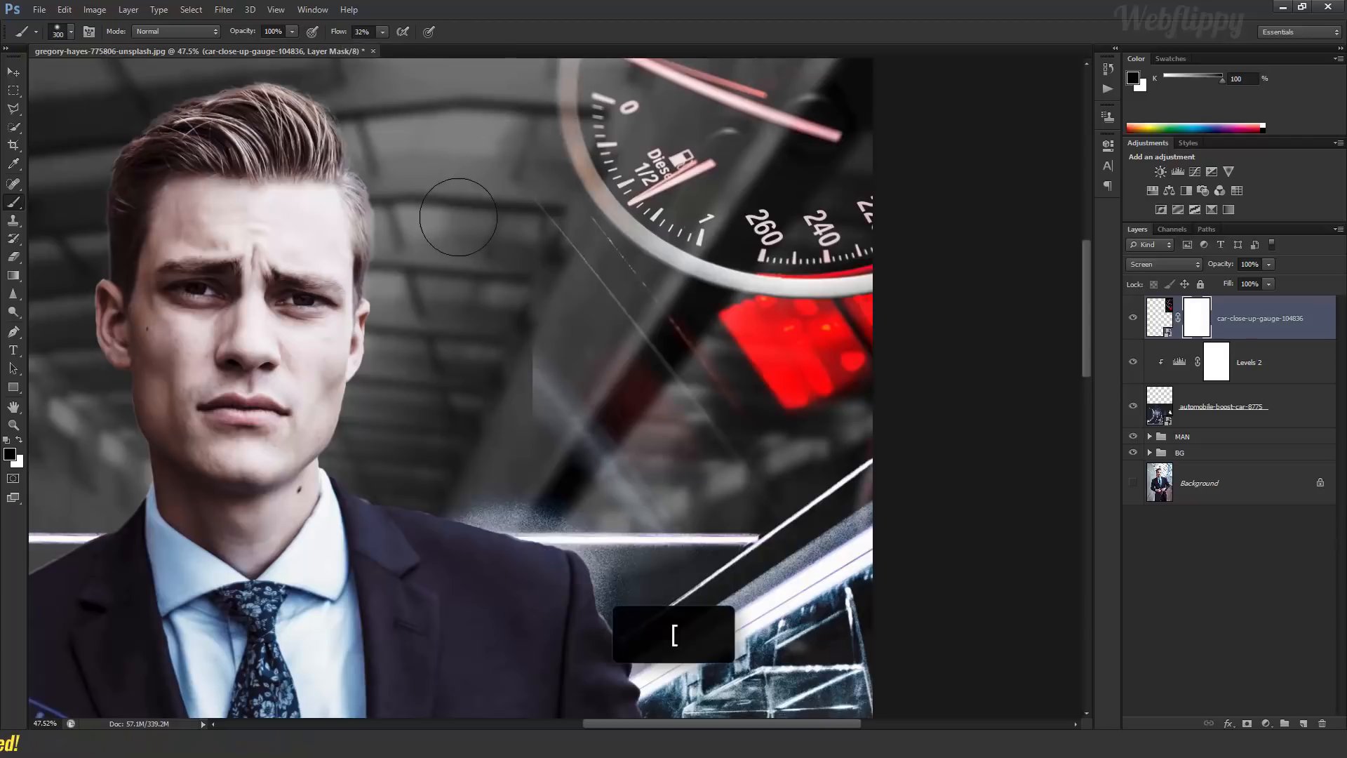
pyautogui.press(']')
pyautogui.press(']')
pyautogui.press(']')
pyautogui.moveTo(529, 377)
pyautogui.mouseDown()
pyautogui.moveTo(532, 522)
pyautogui.moveTo(547, 465)
pyautogui.moveTo(524, 267)
pyautogui.moveTo(641, 472)
pyautogui.mouseUp()
pyautogui.moveTo(535, 204)
pyautogui.mouseDown()
pyautogui.moveTo(572, 271)
pyautogui.moveTo(648, 475)
pyautogui.moveTo(633, 528)
pyautogui.moveTo(715, 549)
pyautogui.moveTo(706, 528)
pyautogui.moveTo(807, 536)
pyautogui.mouseUp()
pyautogui.press('space')
pyautogui.moveTo(625, 474); pyautogui.dragTo(655, 727)
pyautogui.moveTo(551, 309)
pyautogui.mouseDown()
pyautogui.moveTo(538, 180)
pyautogui.moveTo(554, 120)
pyautogui.mouseUp()
pyautogui.scroll(-5, 635, 311)
pyautogui.scroll(-3, 636, 310)
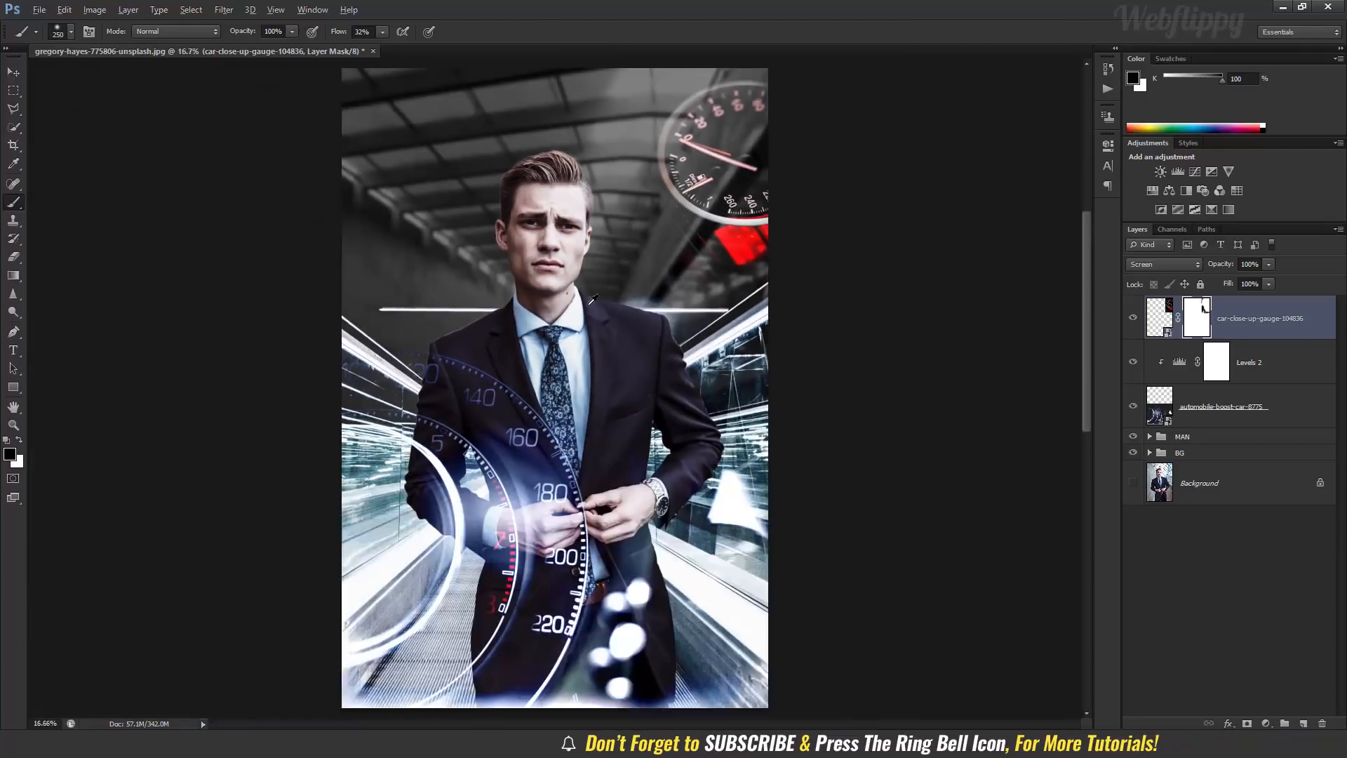
pyautogui.click(14, 71)
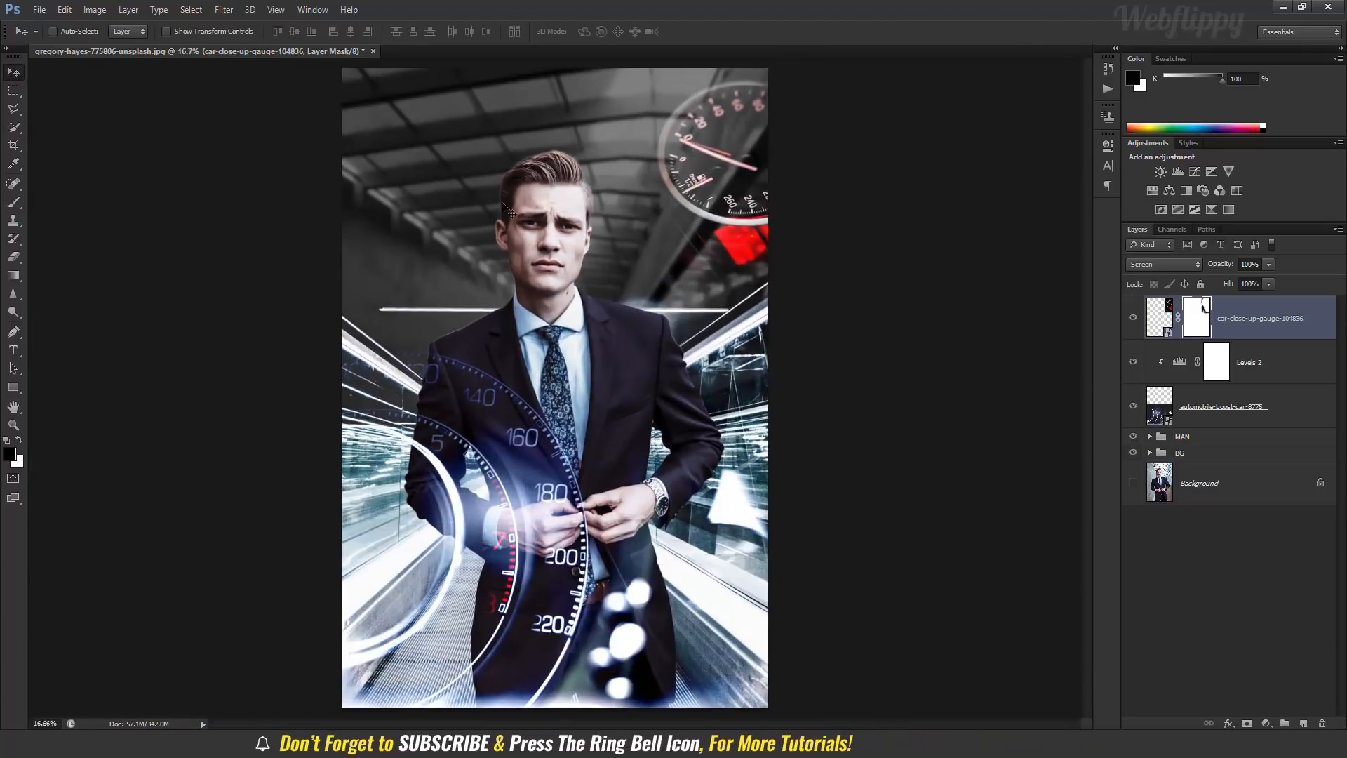
pyautogui.click(1133, 318)
pyautogui.click(1133, 319)
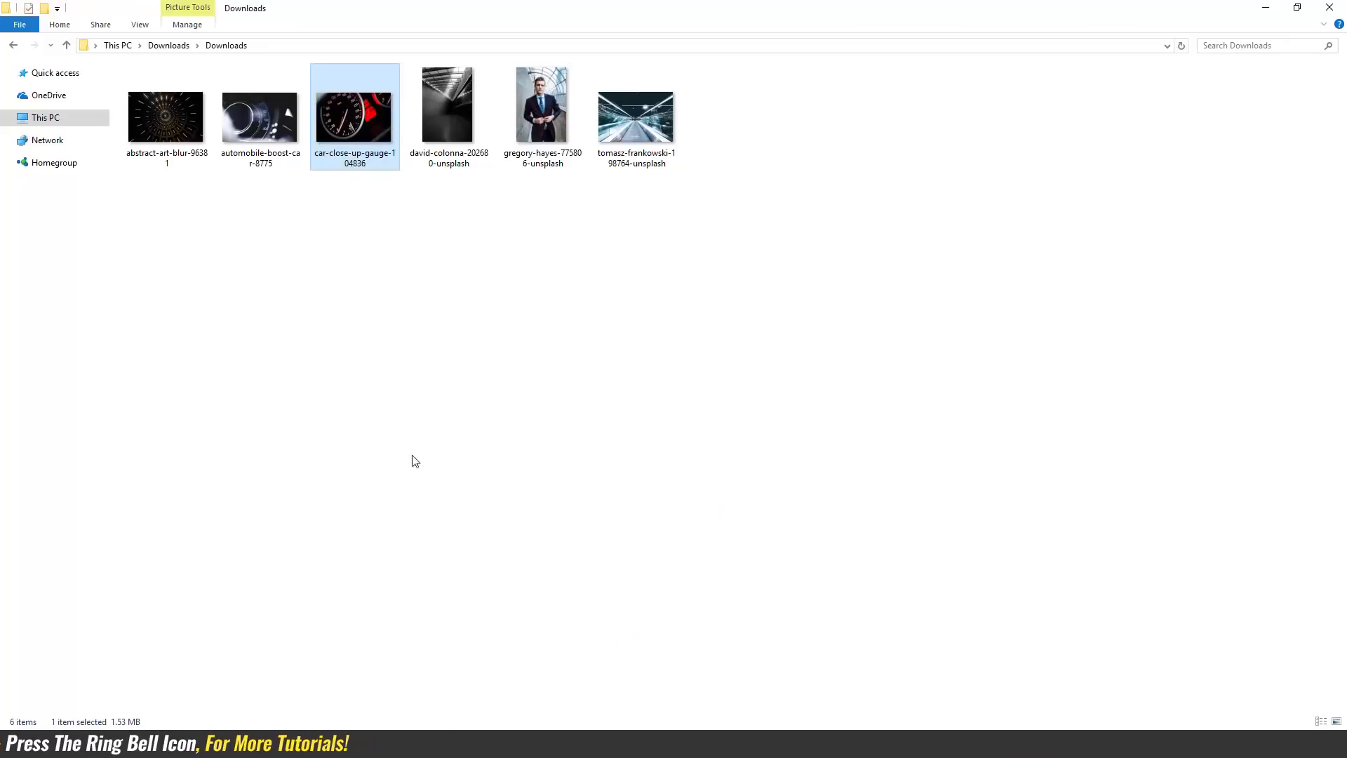
# - Place the abstract-art-blur-96381 image from the Downloads folder, set it to Screen blending and move it toward the canvas's upper-left corner
pyautogui.moveTo(157, 165); pyautogui.dragTo(602, 409)
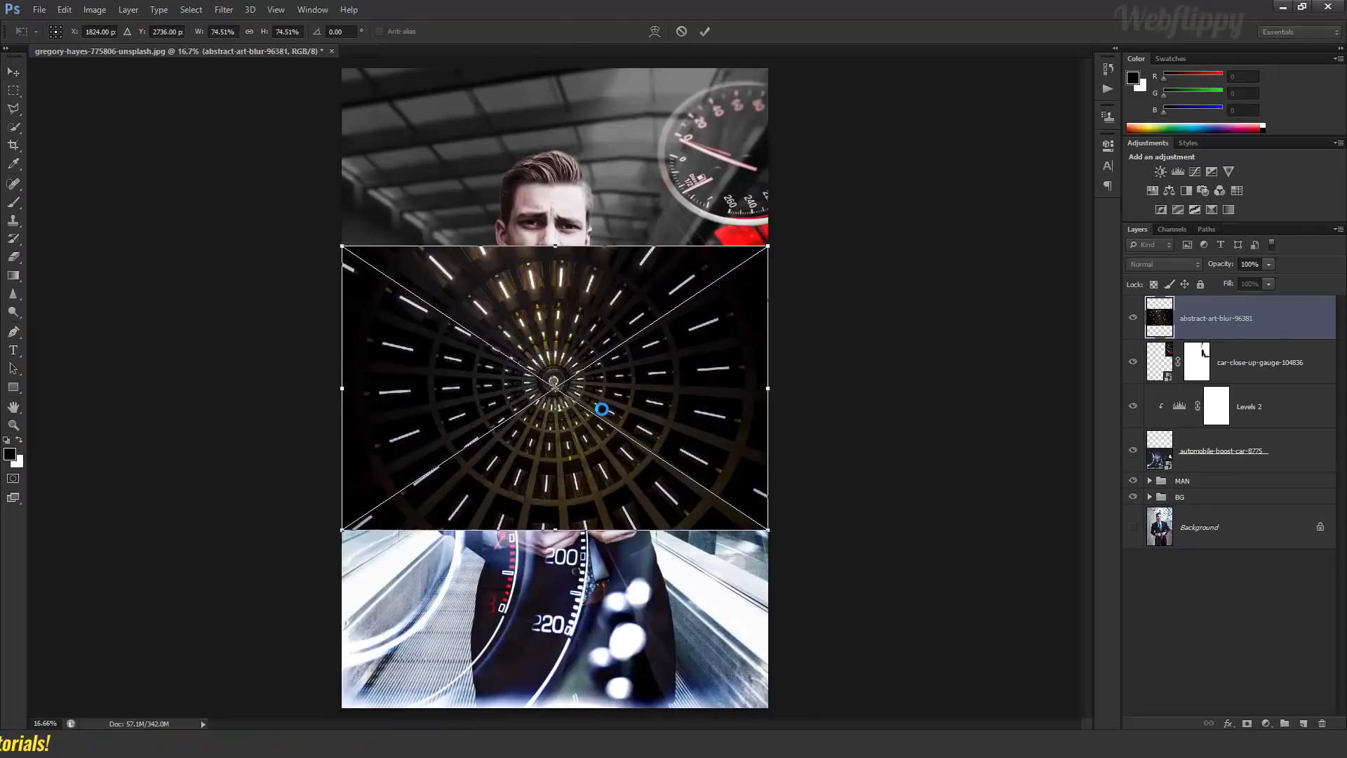
pyautogui.click(704, 32)
pyautogui.moveTo(599, 353); pyautogui.dragTo(503, 197)
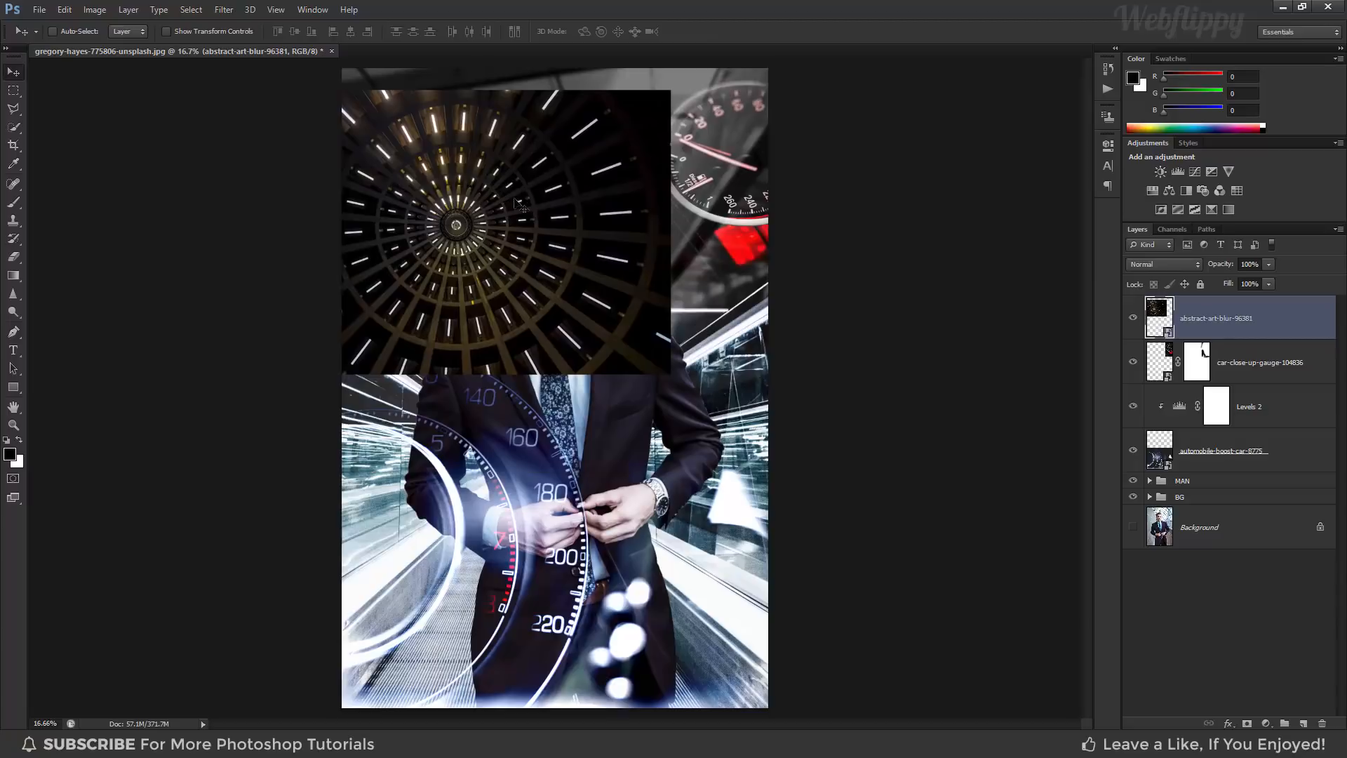
pyautogui.click(1156, 264)
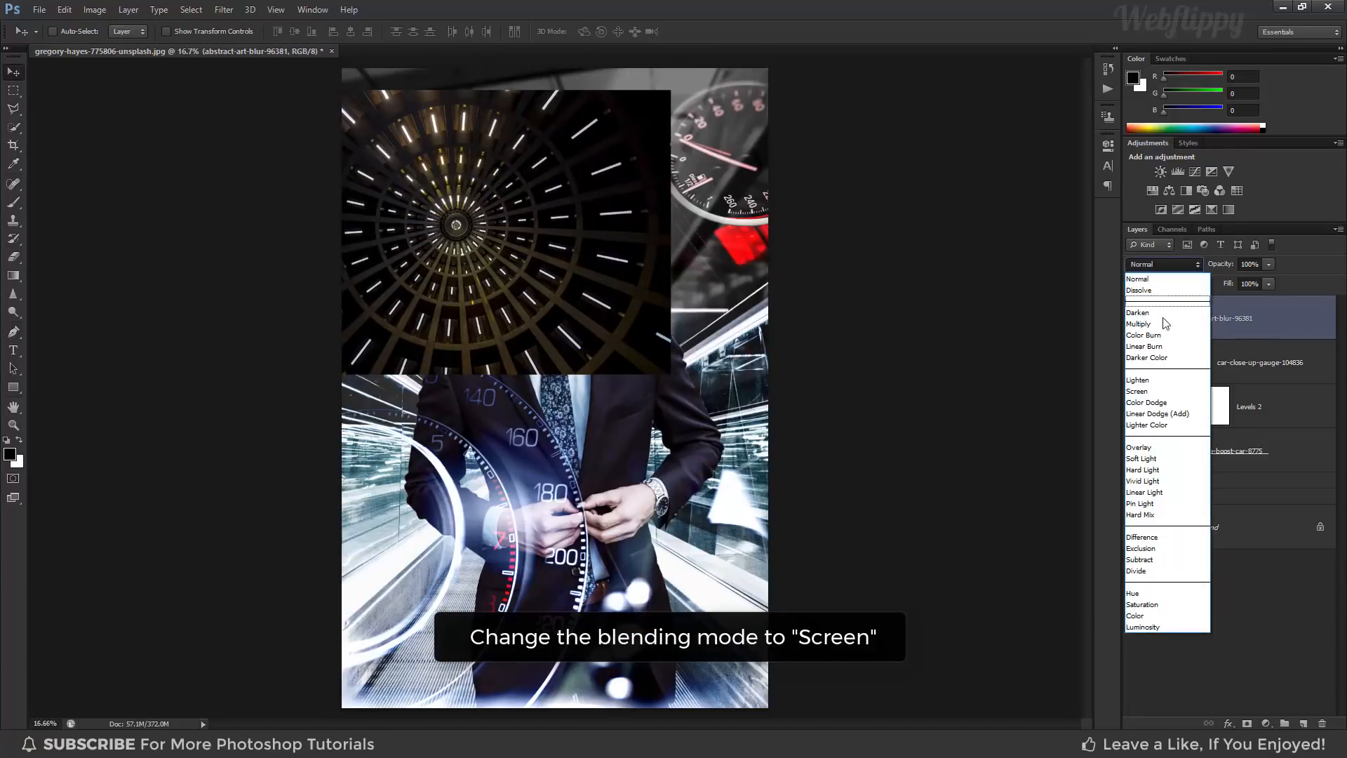
pyautogui.click(1158, 394)
pyautogui.moveTo(631, 262); pyautogui.dragTo(586, 260)
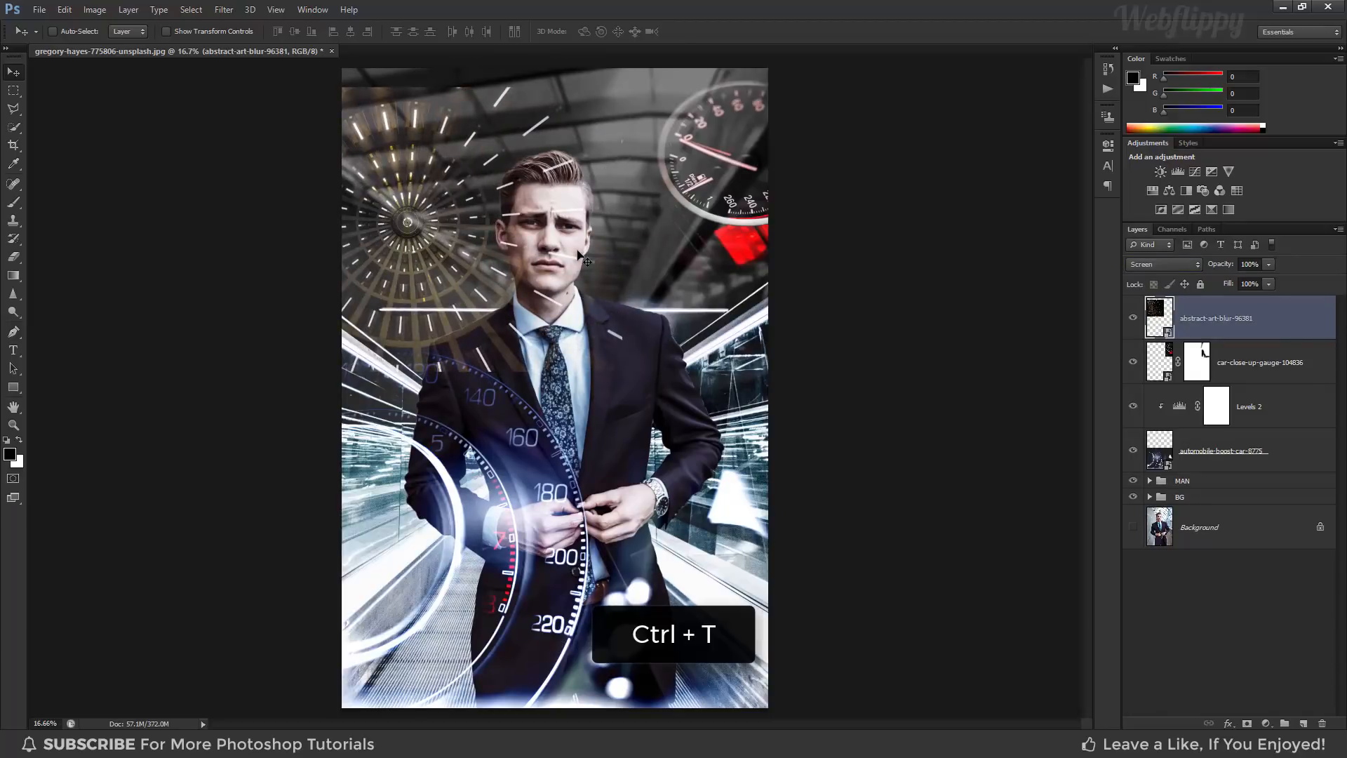
# - Scale the abstract-art-blur-96381 layer to about 121% and shift its center beyond the canvas's upper-left edge
pyautogui.hotkey('ctrl', 't')
pyautogui.moveTo(623, 372); pyautogui.dragTo(834, 509)
pyautogui.moveTo(676, 367); pyautogui.dragTo(487, 193)
pyautogui.moveTo(643, 336); pyautogui.dragTo(698, 374)
pyautogui.moveTo(600, 254); pyautogui.dragTo(553, 228)
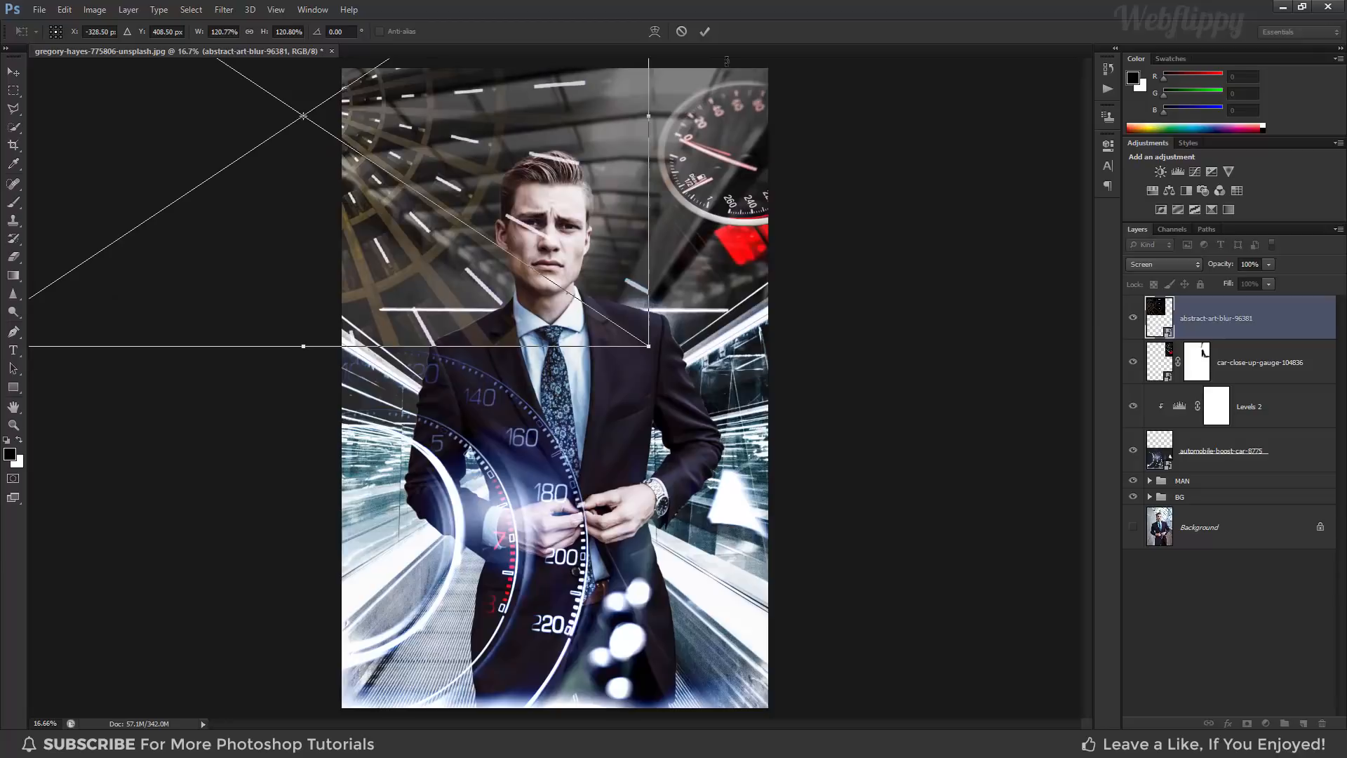
pyautogui.click(706, 32)
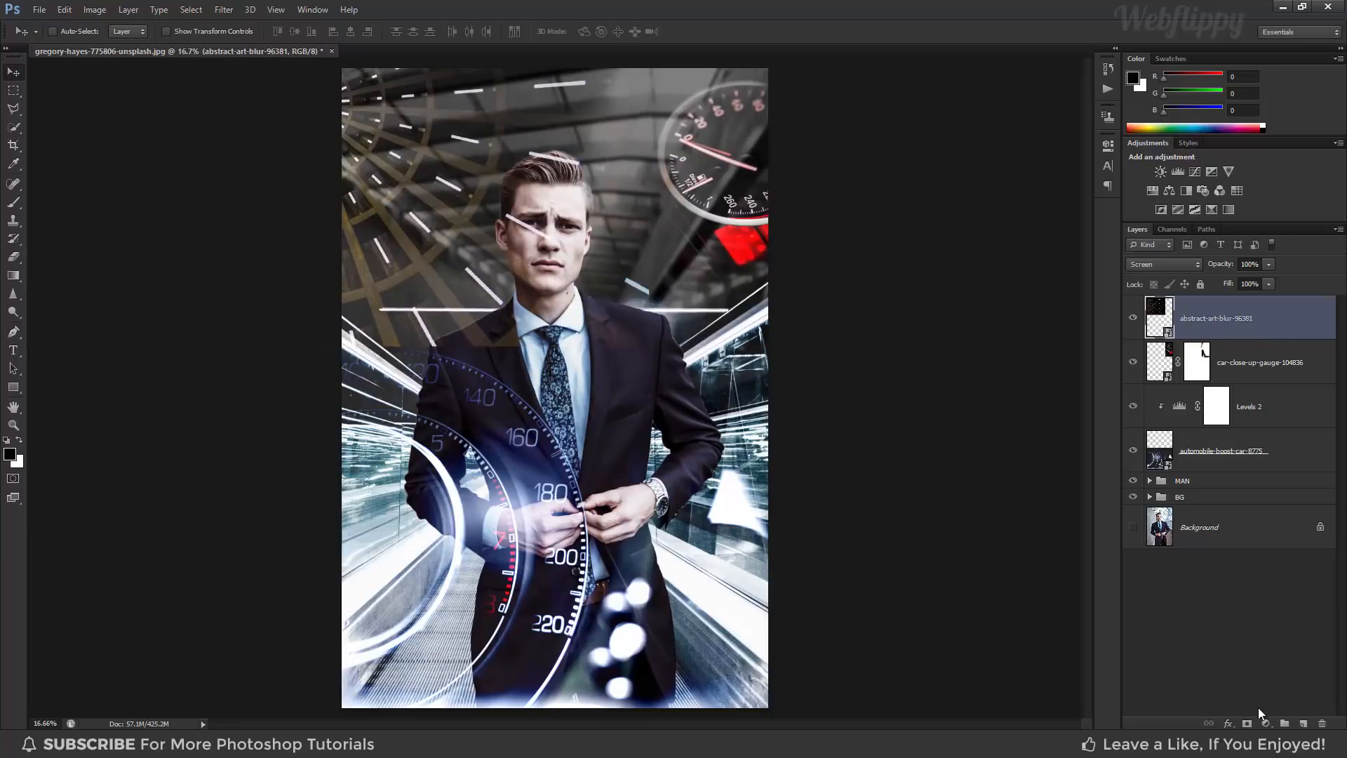
# - Add a Hue/Saturation adjustment clipped to the abstract-art-blur-96381 layer and set its saturation to -100
pyautogui.click(1265, 724)
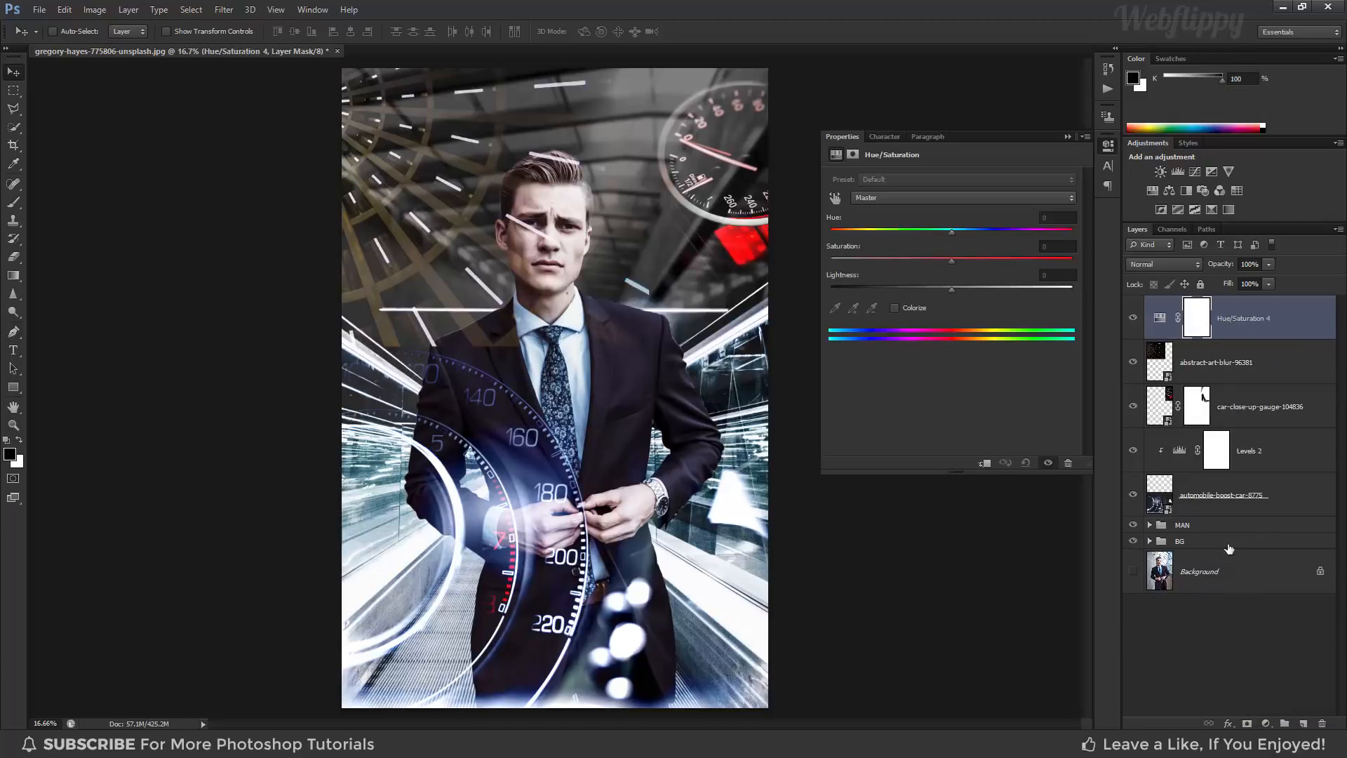
pyautogui.click(985, 463)
pyautogui.moveTo(952, 260); pyautogui.dragTo(822, 271)
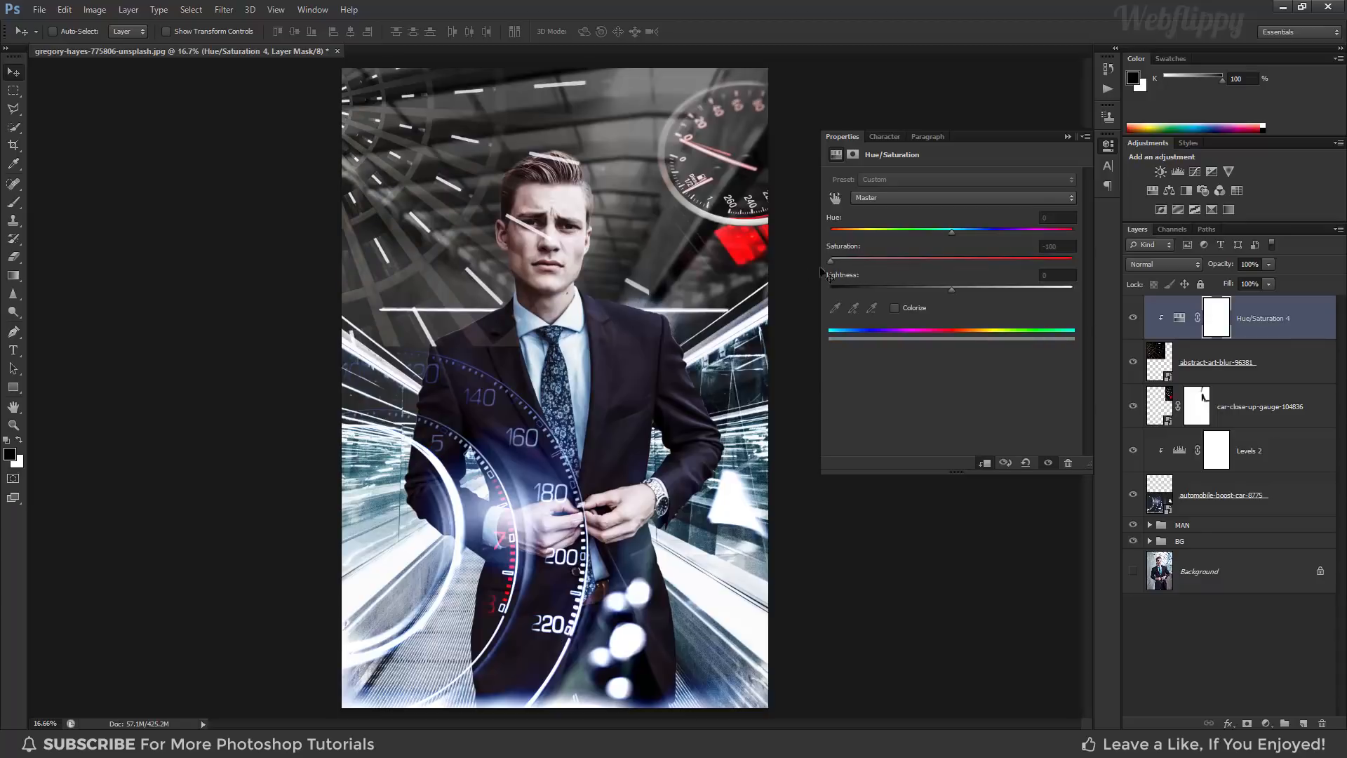
pyautogui.click(1067, 137)
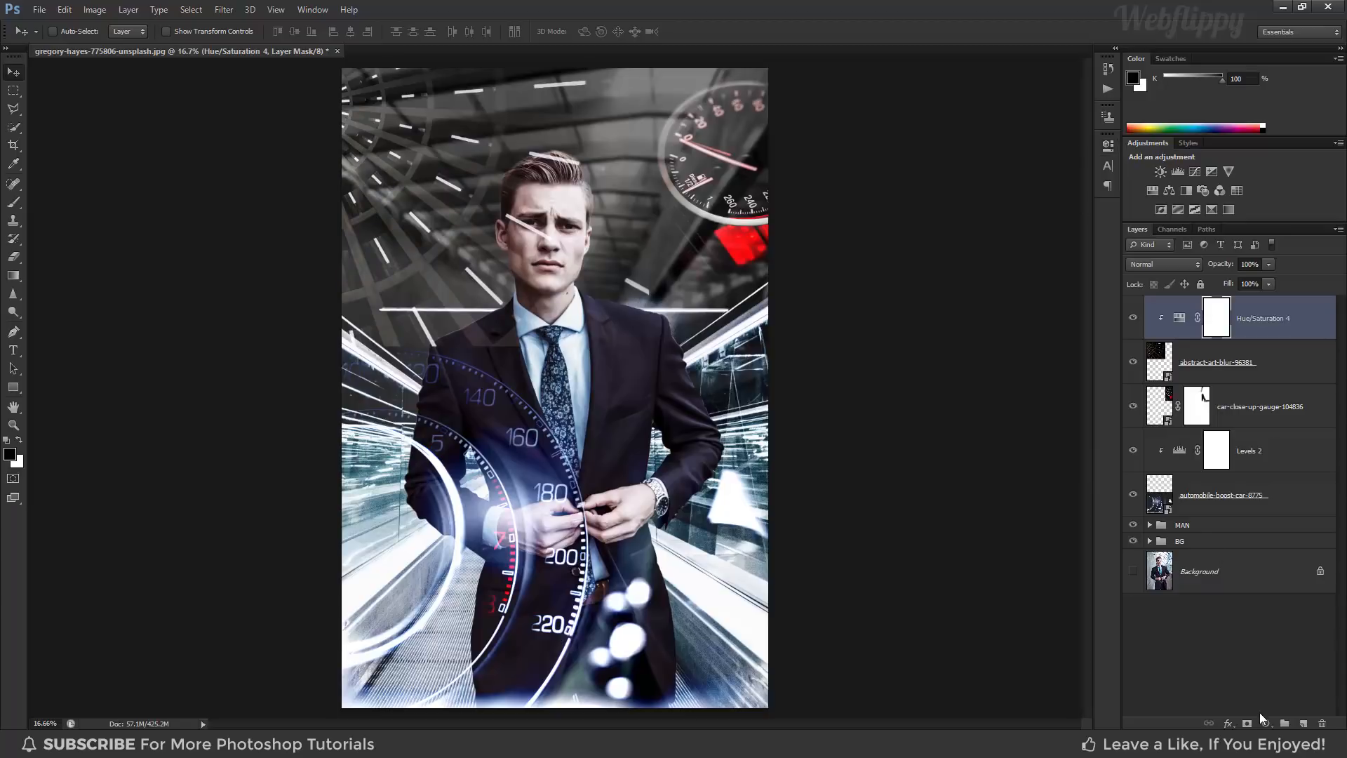
# - Add a clipped Levels adjustment above the Hue/Saturation layer, raising the black input to about 22 and lowering the white input to about 237
pyautogui.click(1264, 723)
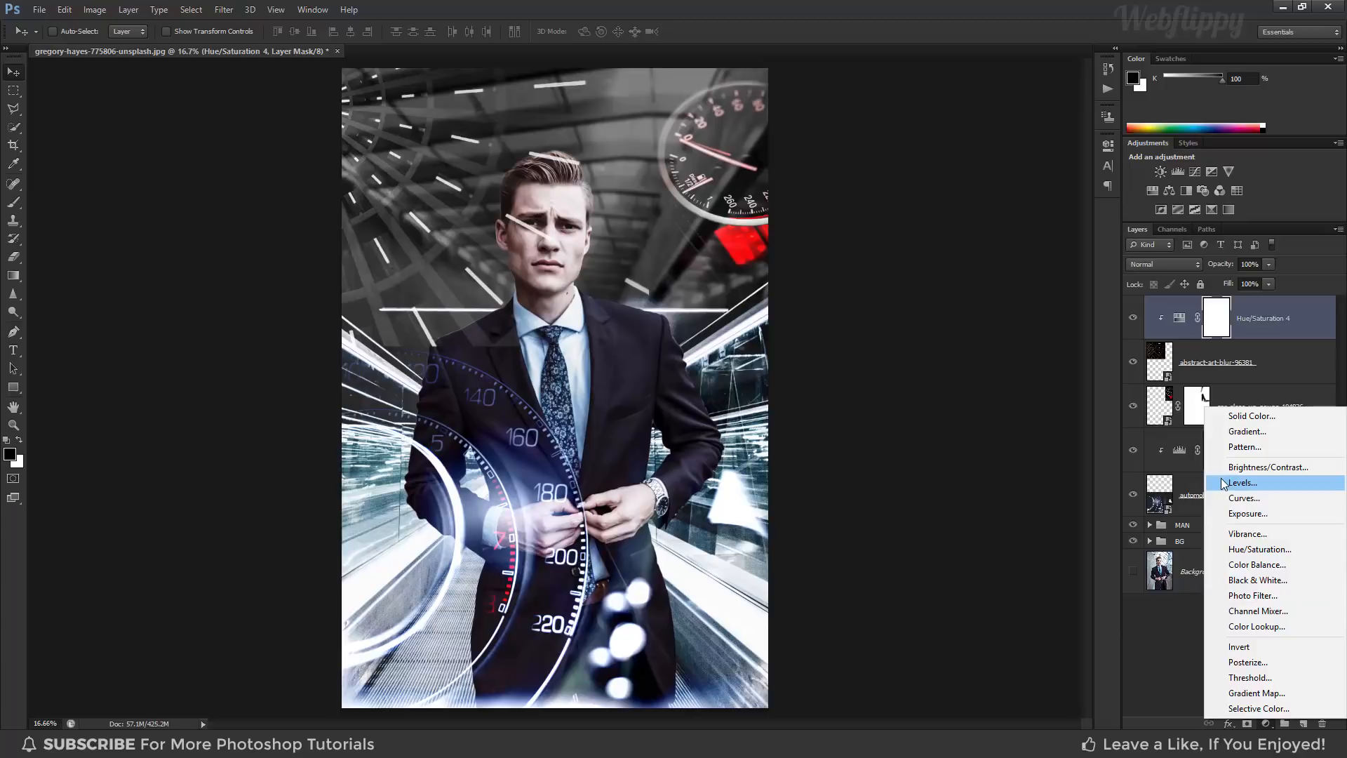
pyautogui.click(1242, 483)
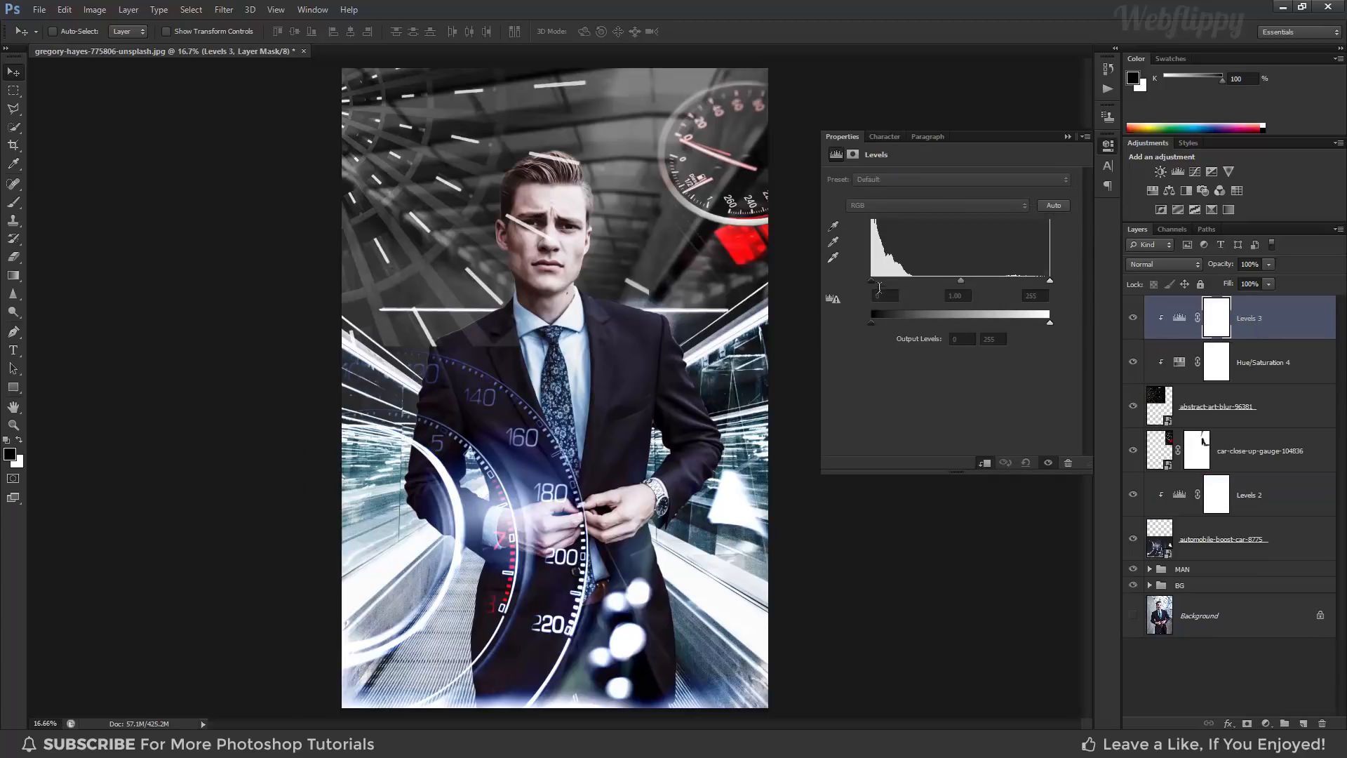
pyautogui.moveTo(872, 280); pyautogui.dragTo(886, 282)
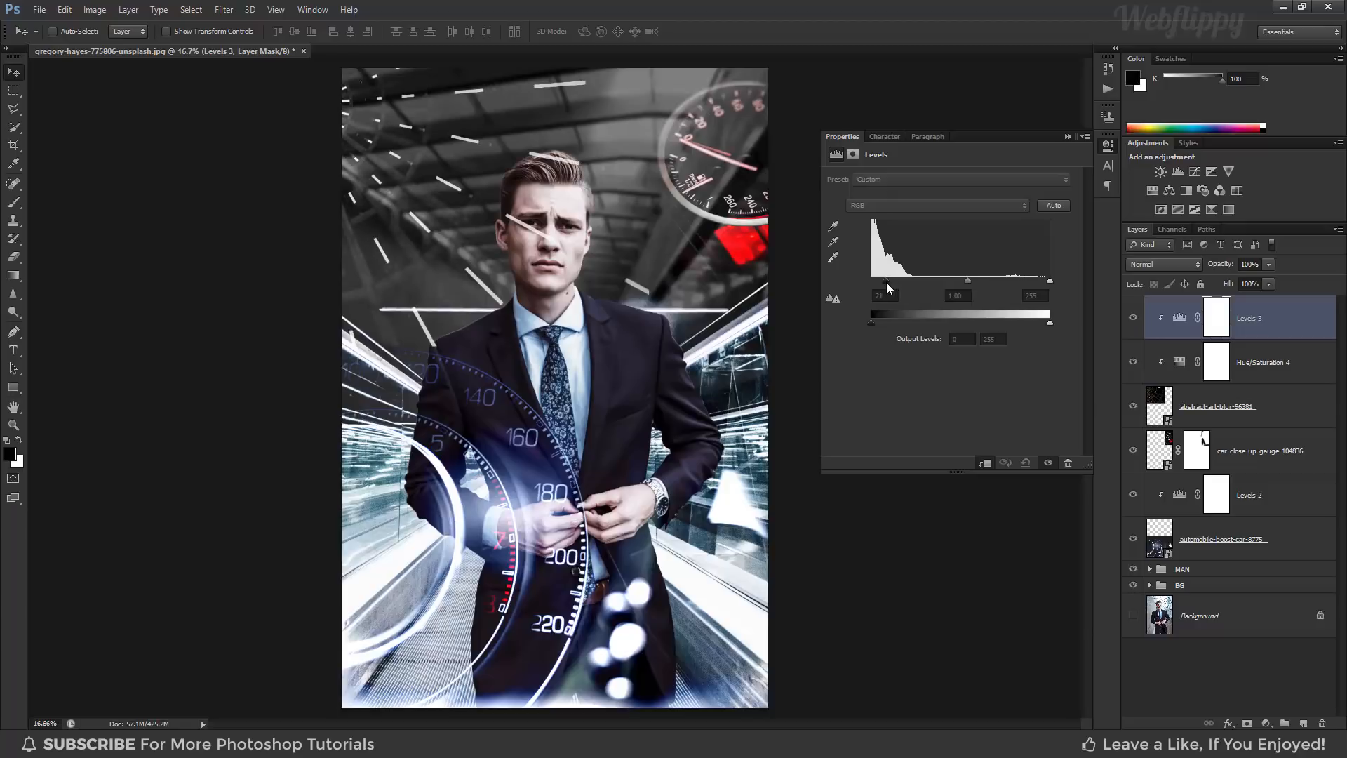
pyautogui.moveTo(1049, 280); pyautogui.dragTo(1039, 287)
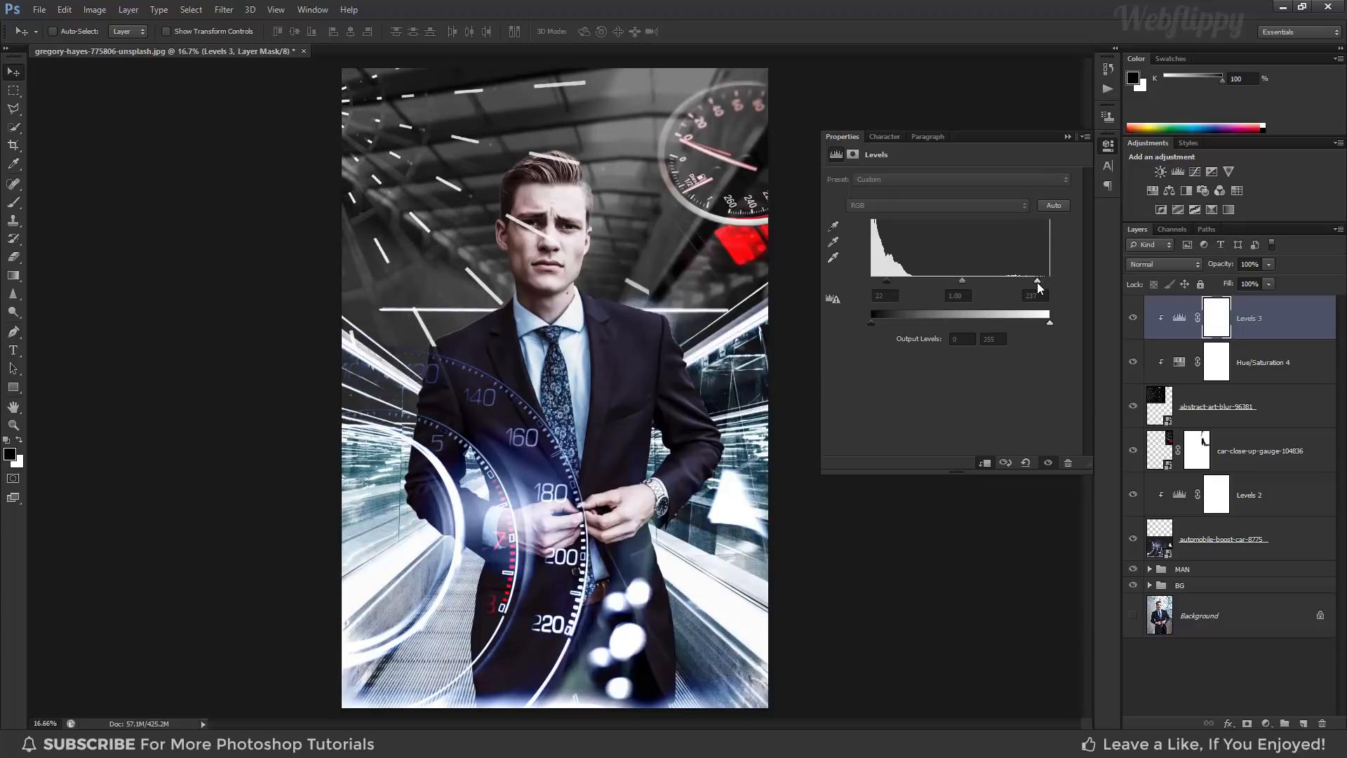
pyautogui.click(1069, 137)
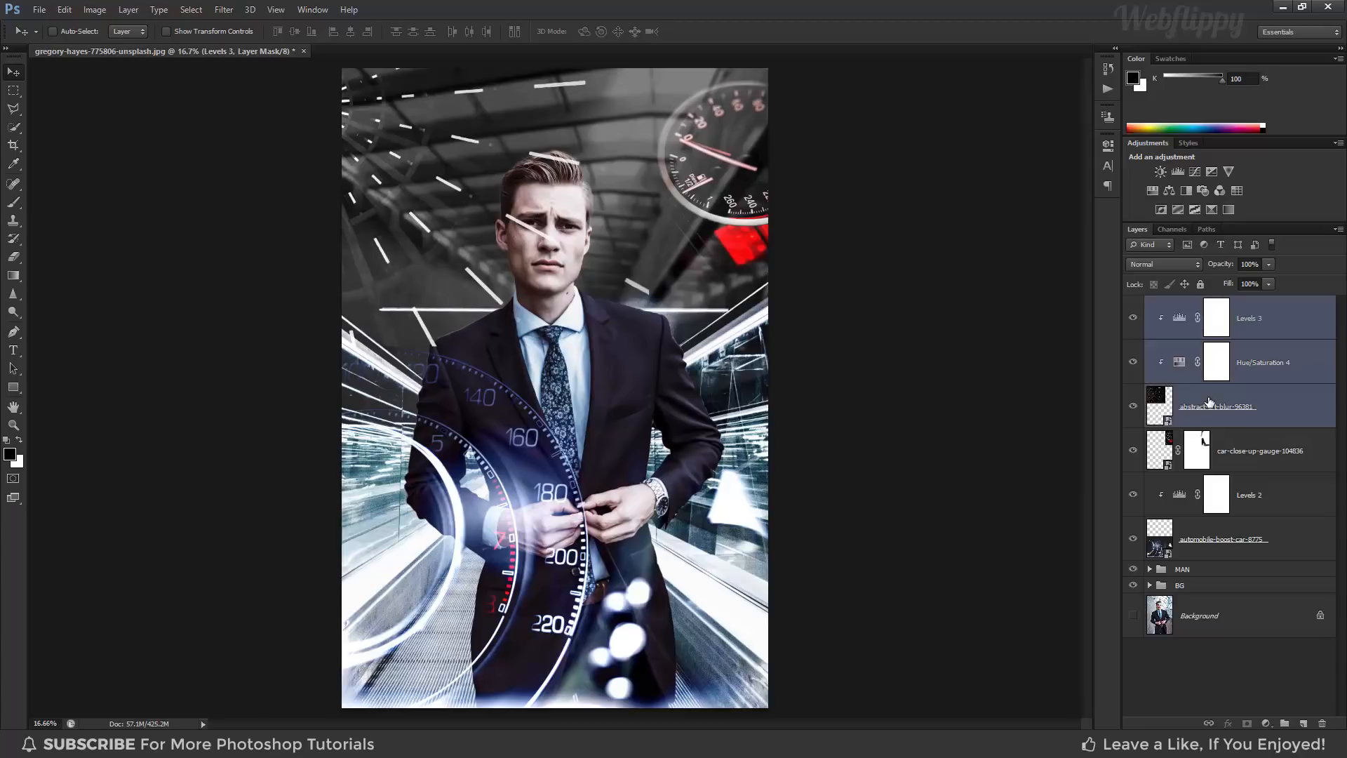